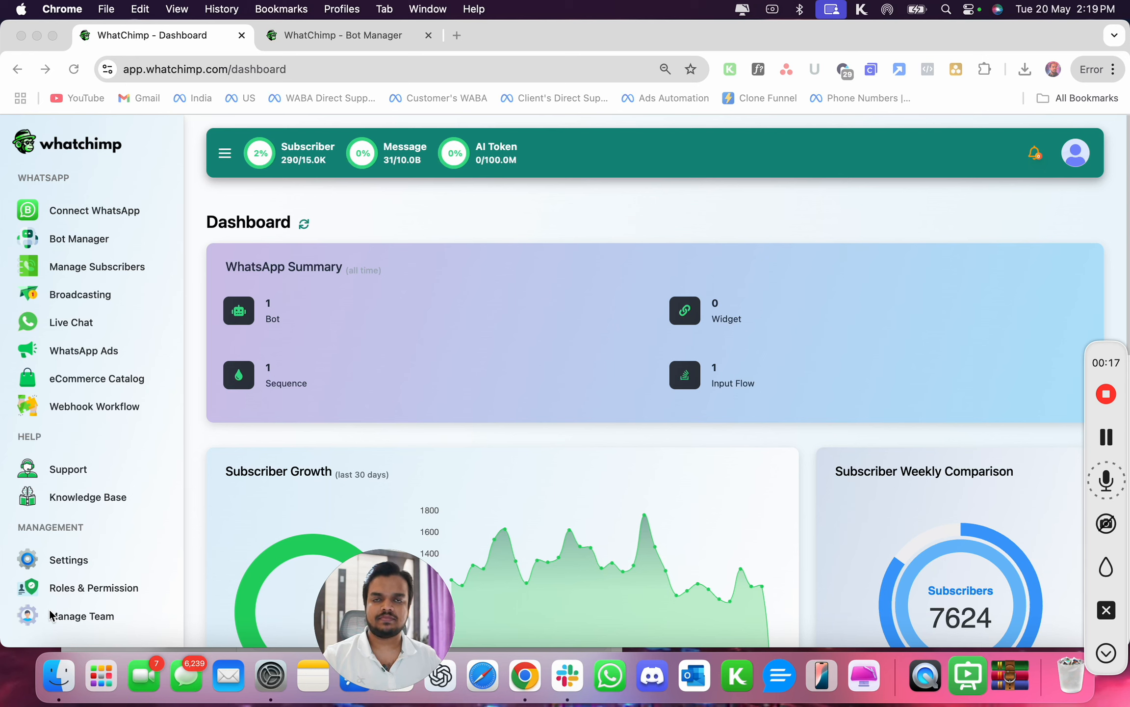
- Start creating a new team role under Roles & Permission and name it Agent
click(194, 553)
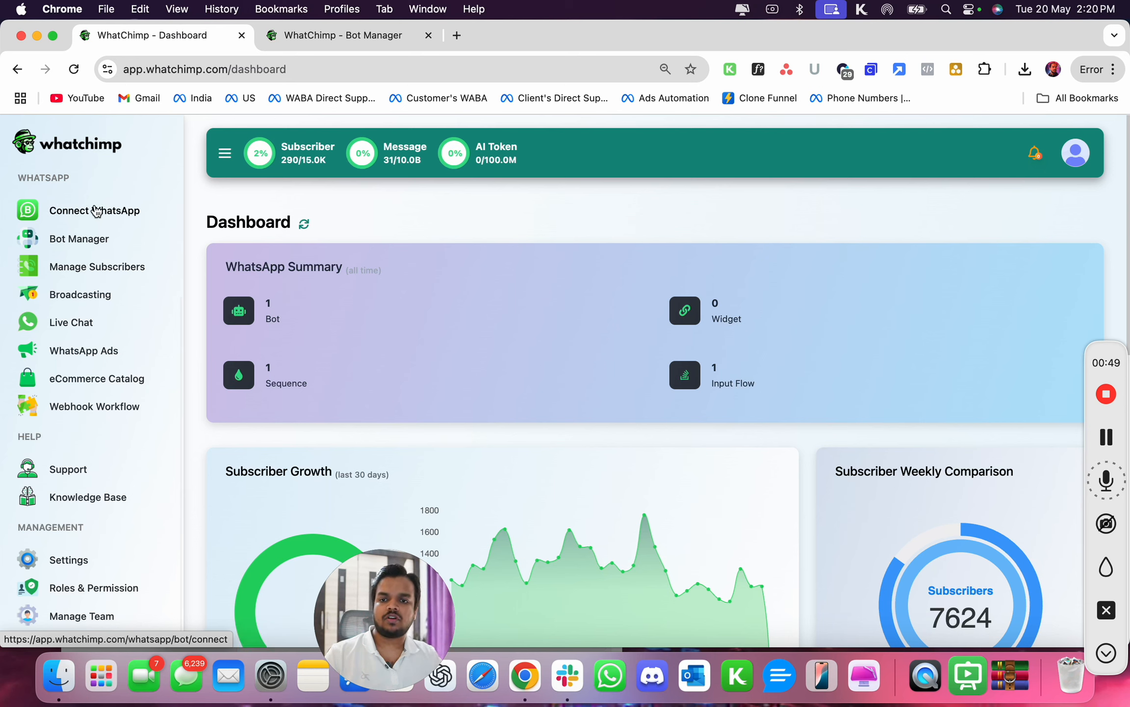
click(71, 583)
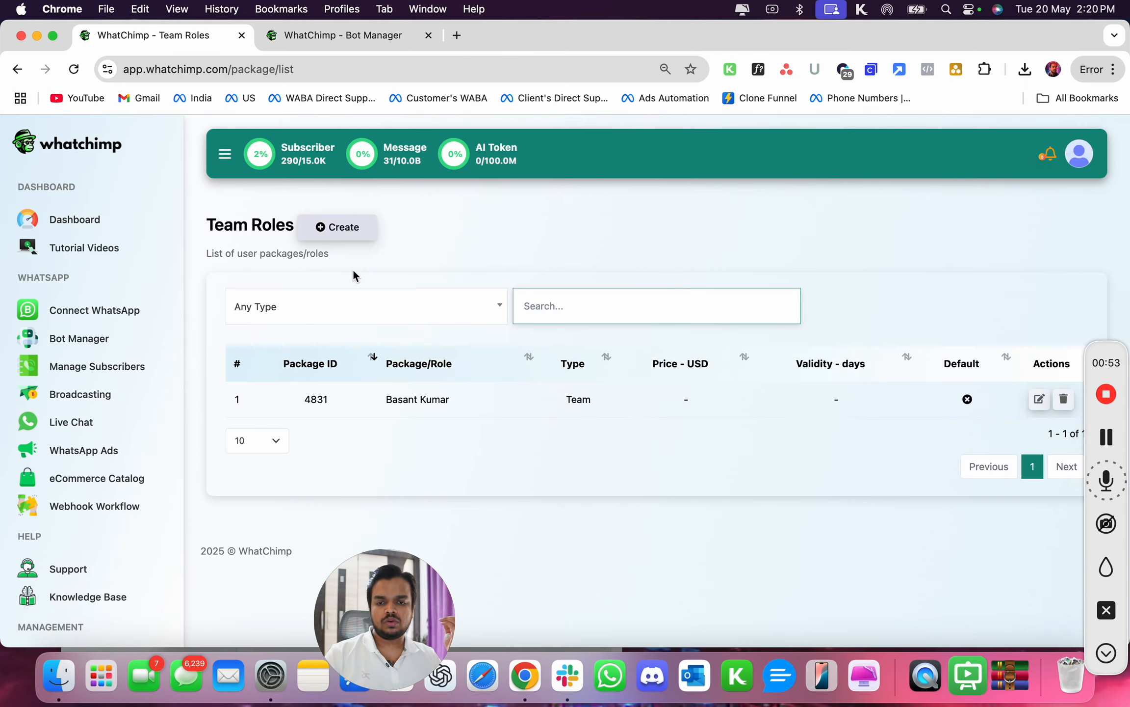
click(358, 227)
click(430, 355)
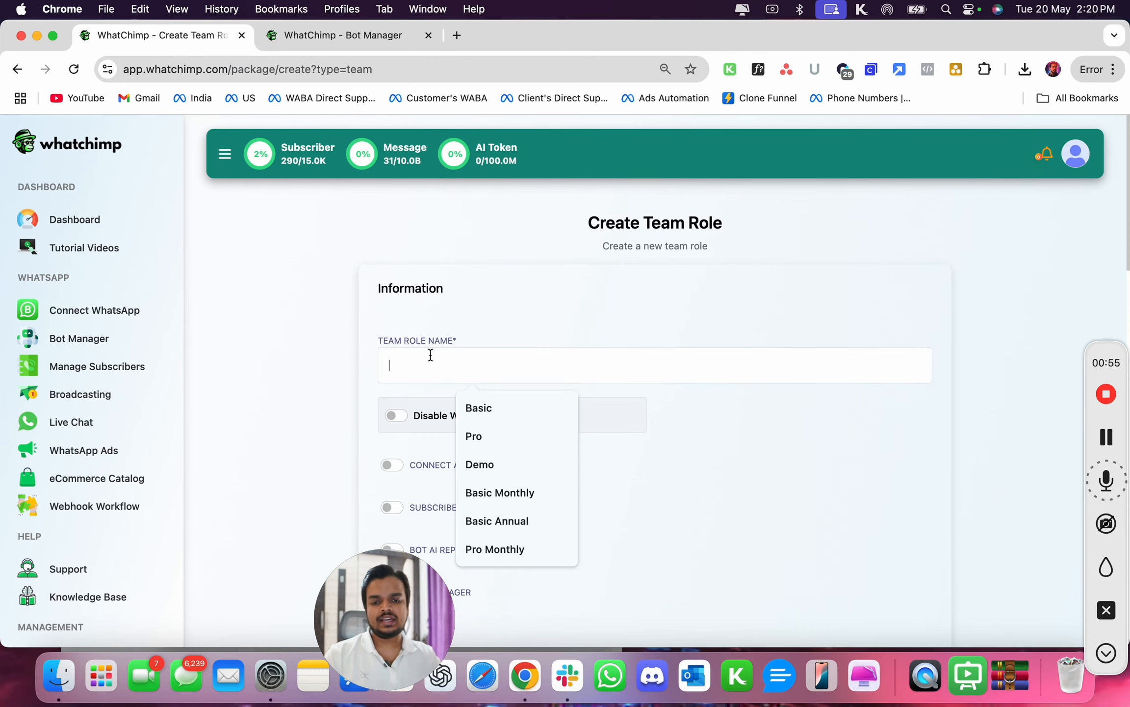
text(Agent)
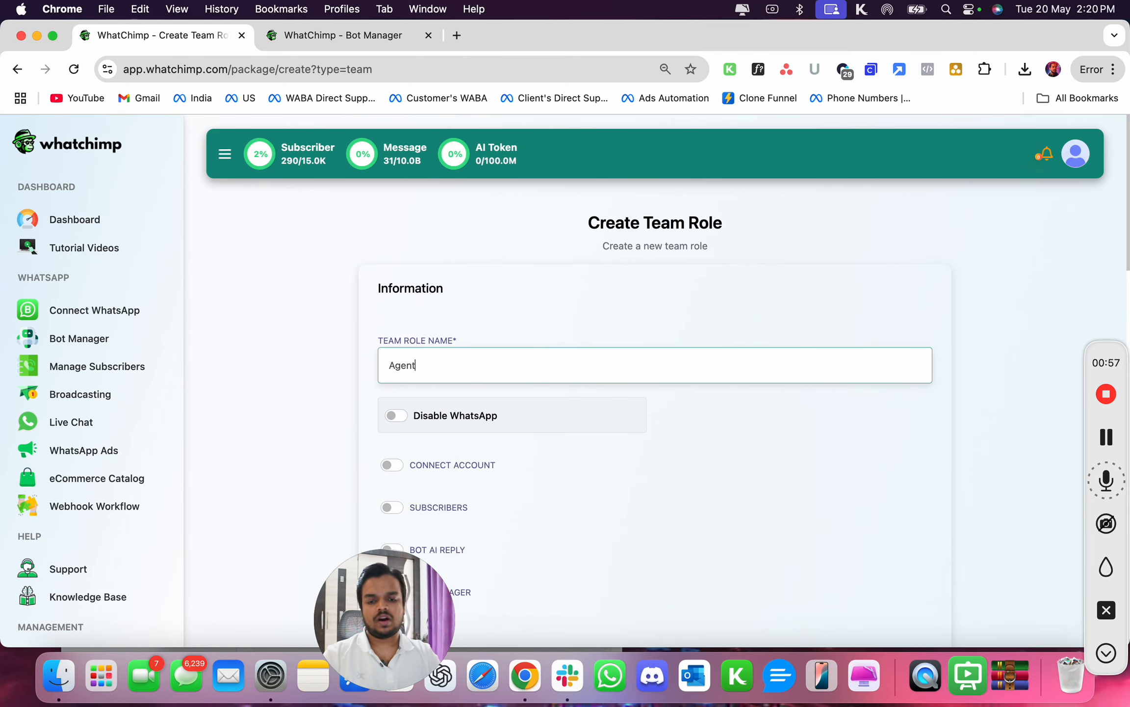
- Enable the Live Chat, Live Chat - Number Mask, Live Chat - Translator and Live Chat - Advanced permissions for the role
scroll(431, 354, down, 3)
scroll(428, 466, down, 1)
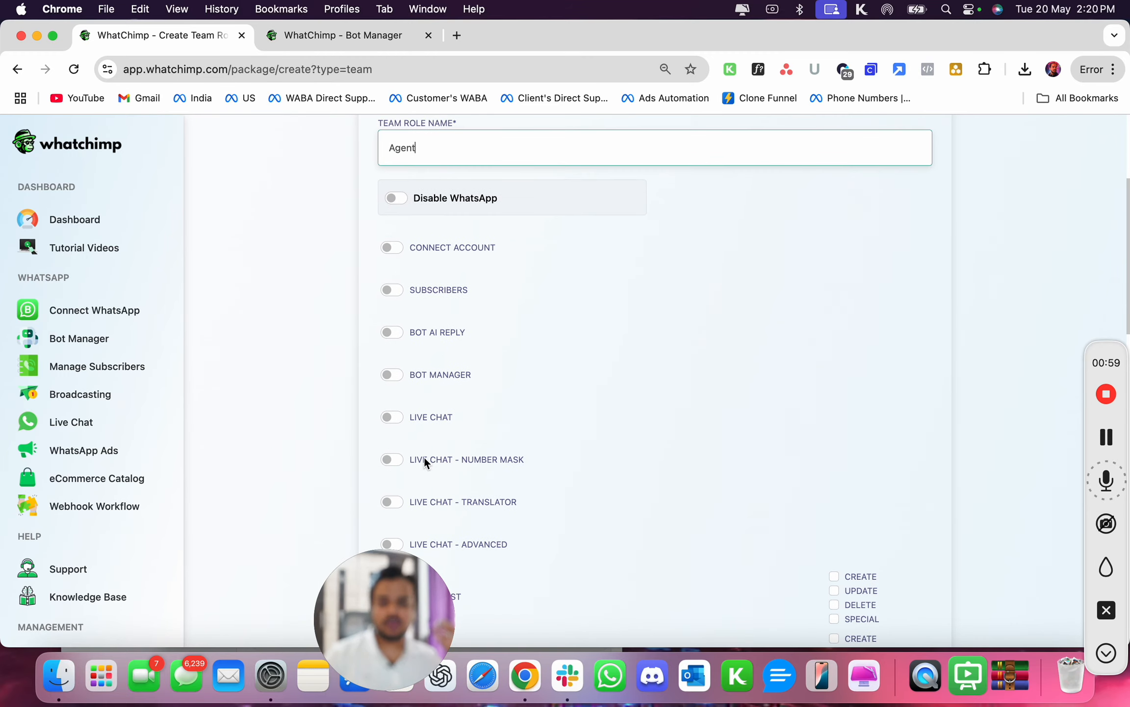
click(399, 416)
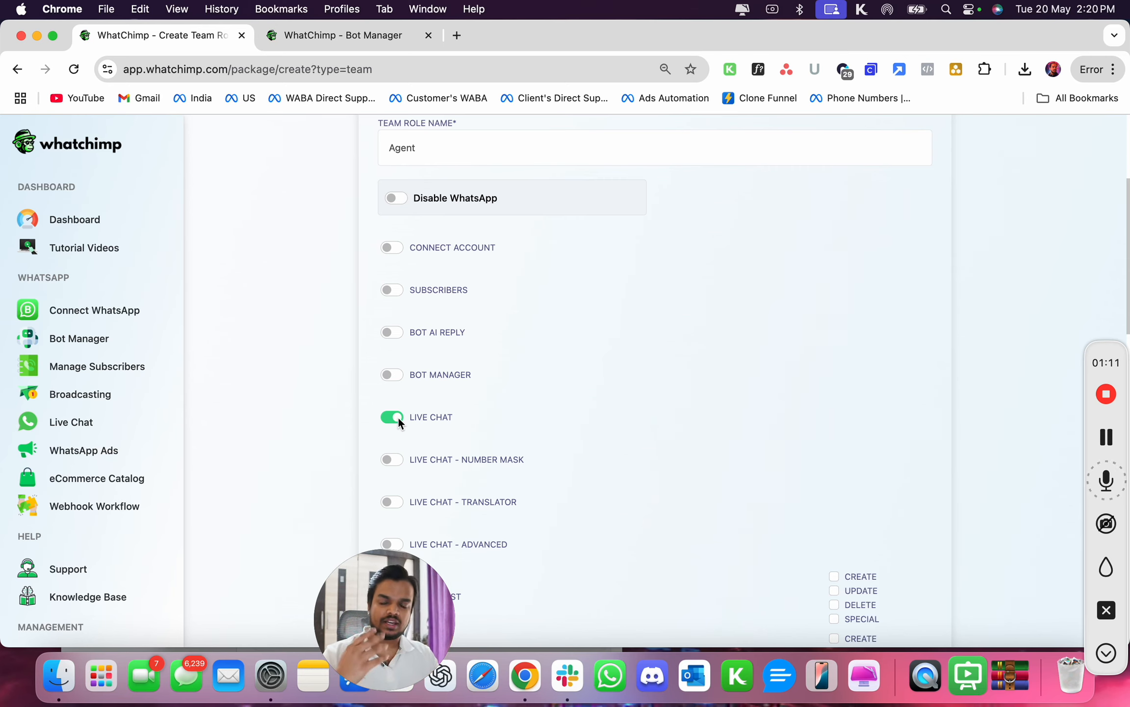
scroll(399, 416, down, 2)
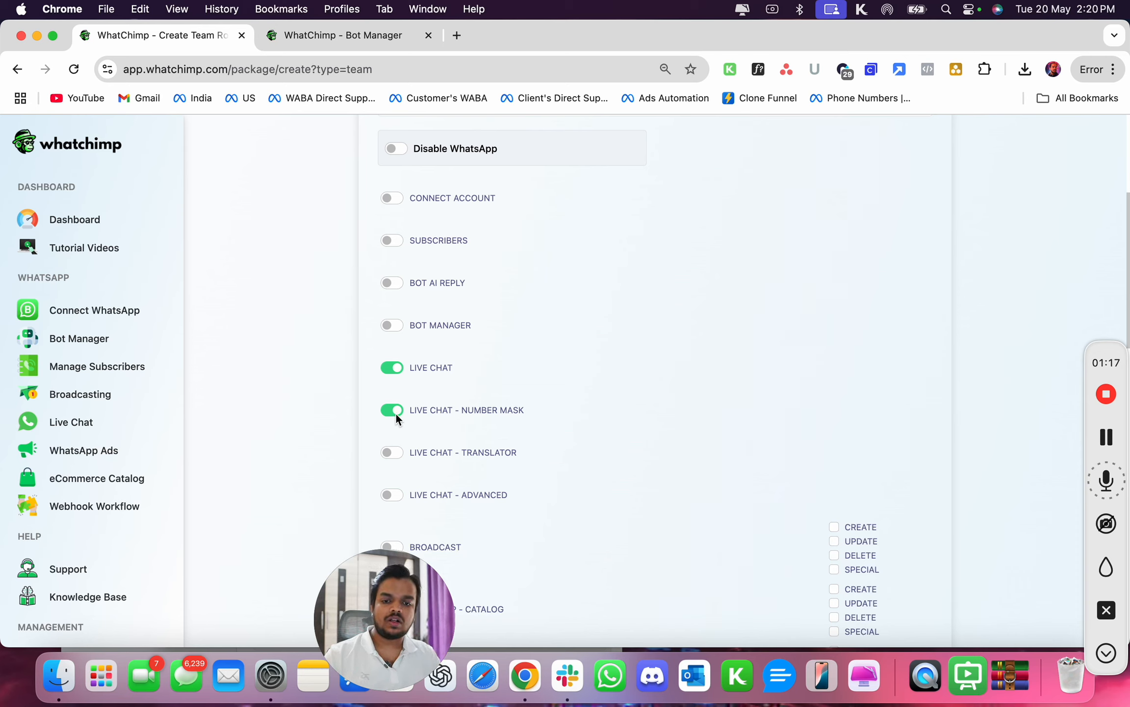
scroll(395, 412, down, 3)
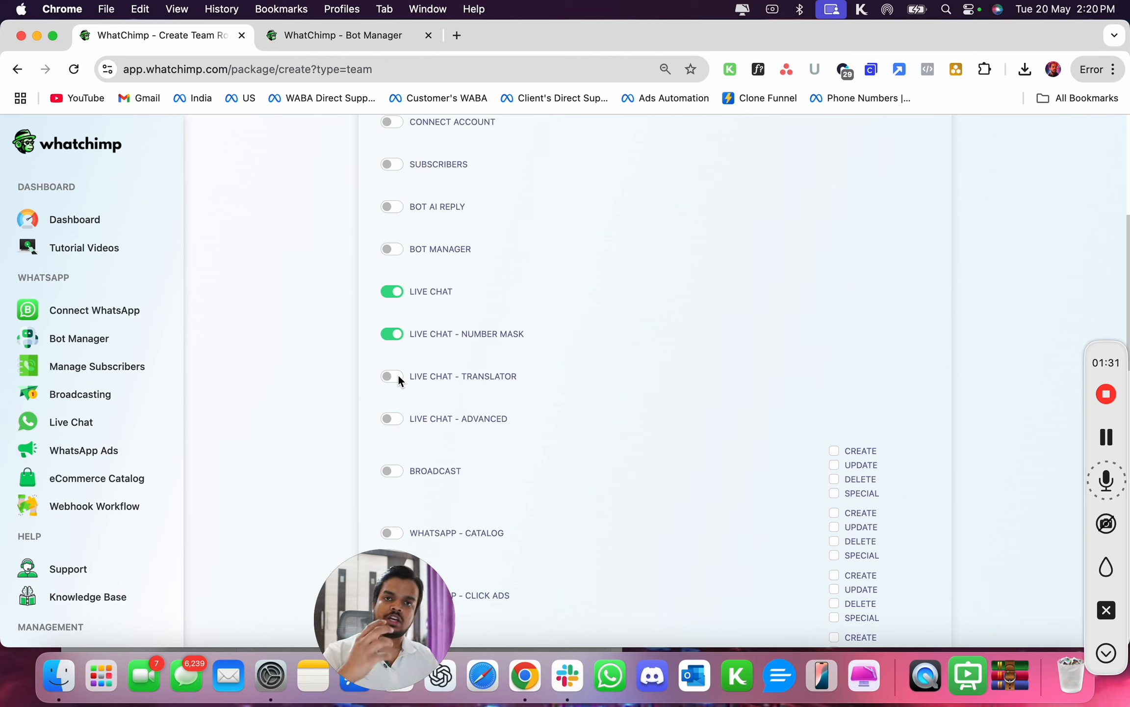
click(399, 377)
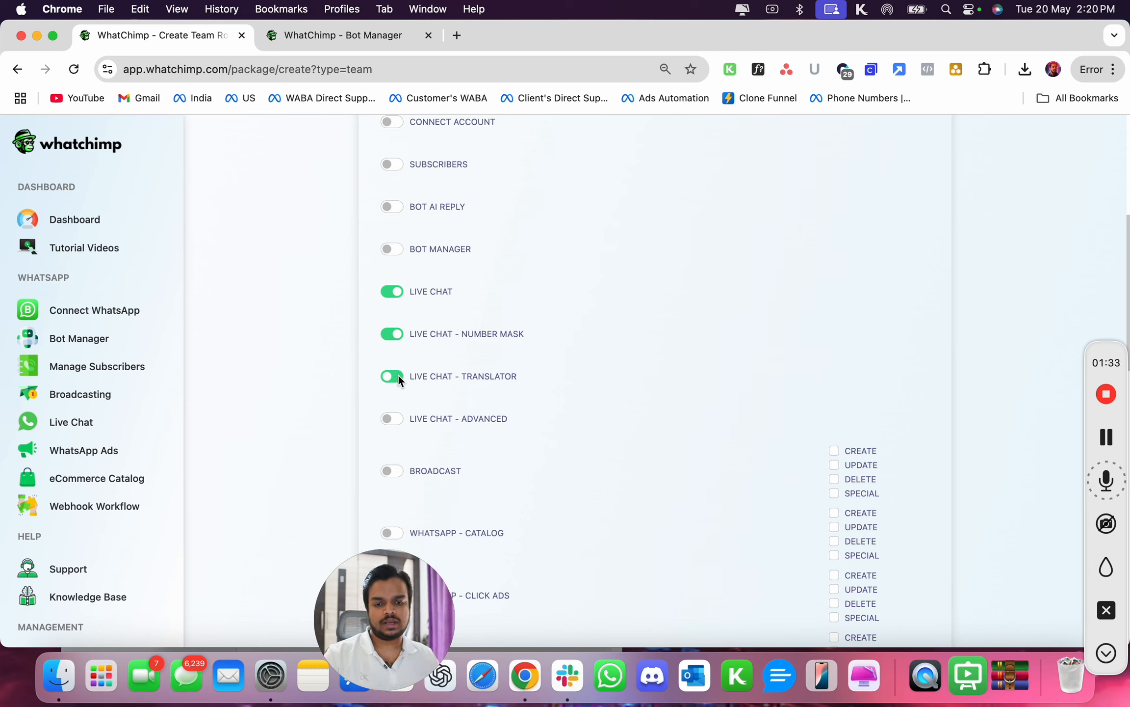
click(393, 419)
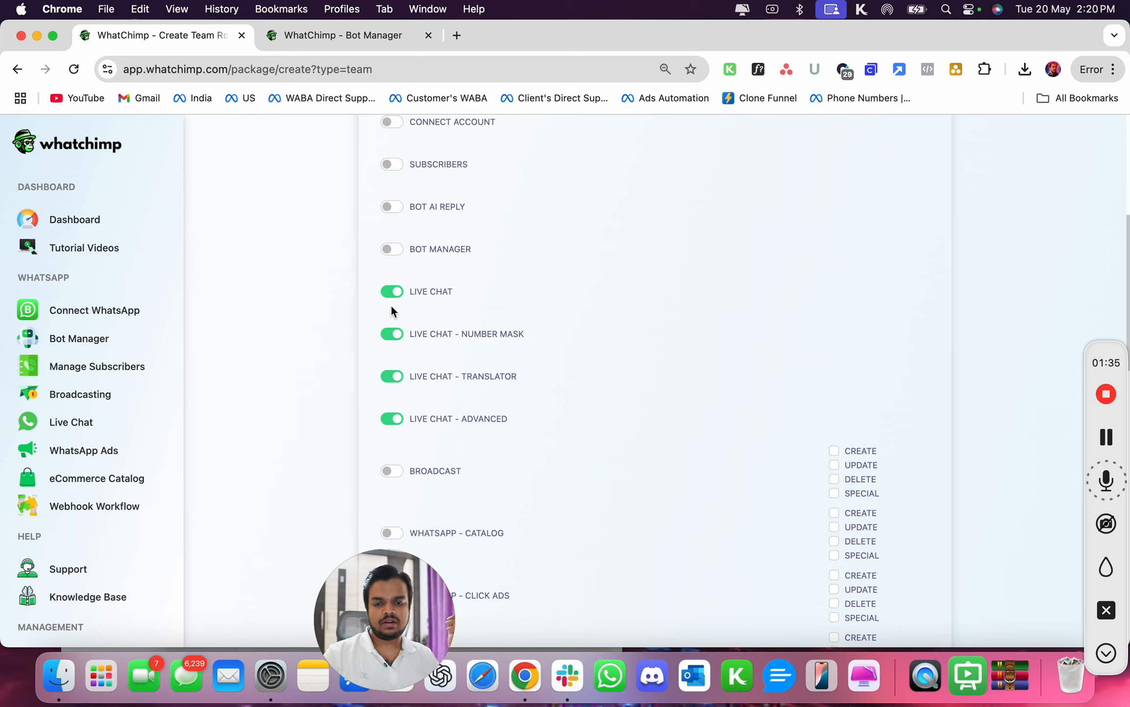
- Review the remaining permissions and save the Agent team role
scroll(388, 410, down, 10)
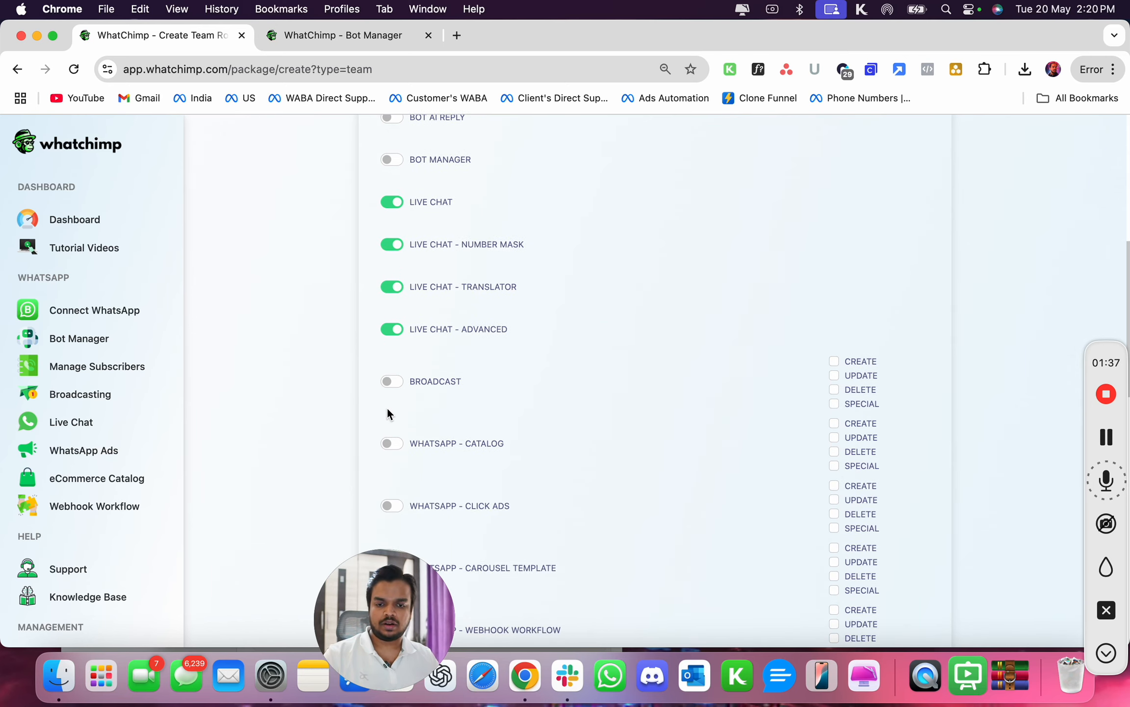
scroll(395, 481, down, 15)
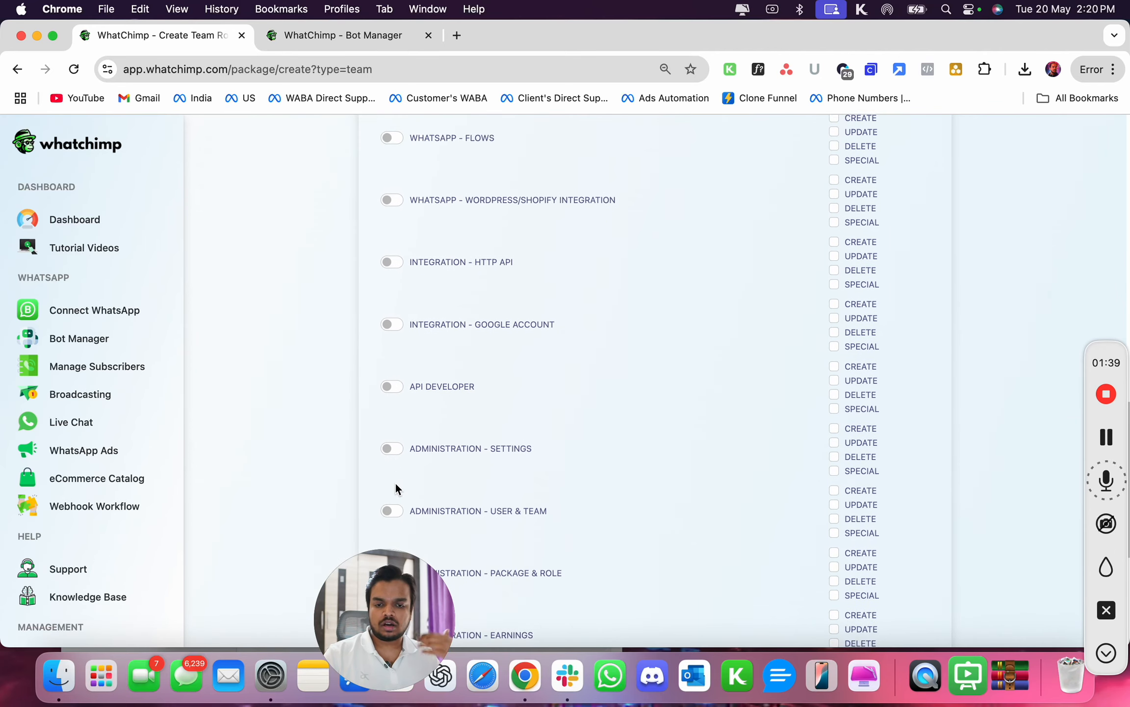
scroll(395, 481, down, 10)
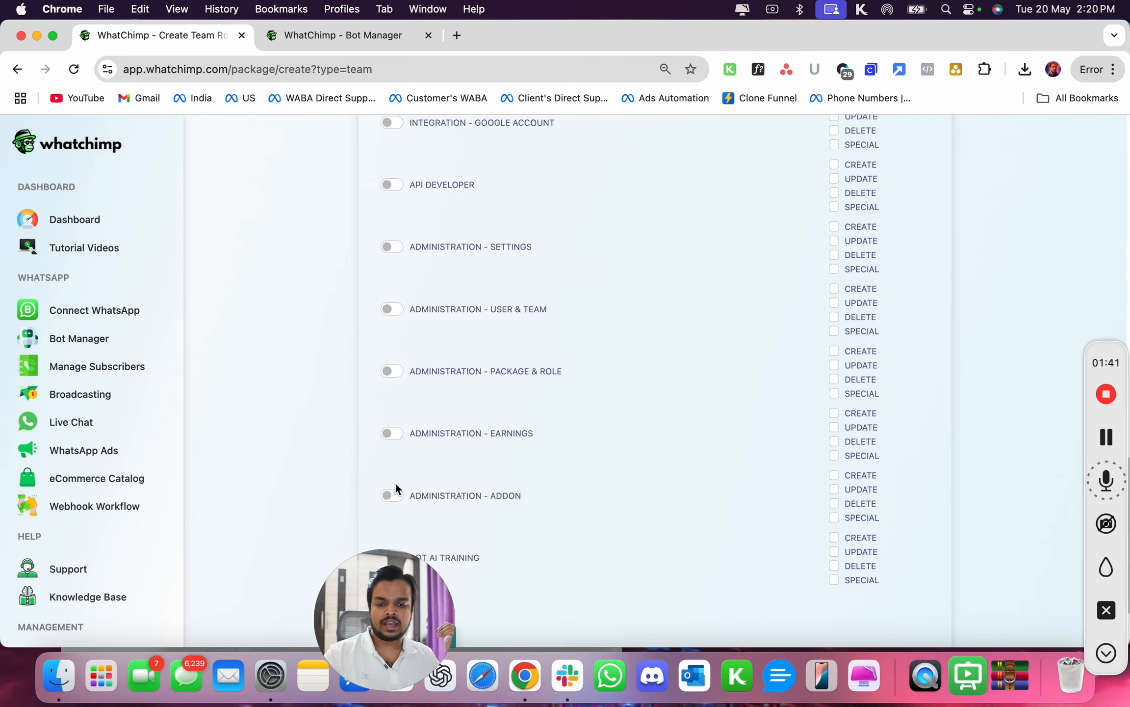
scroll(407, 463, up, 20)
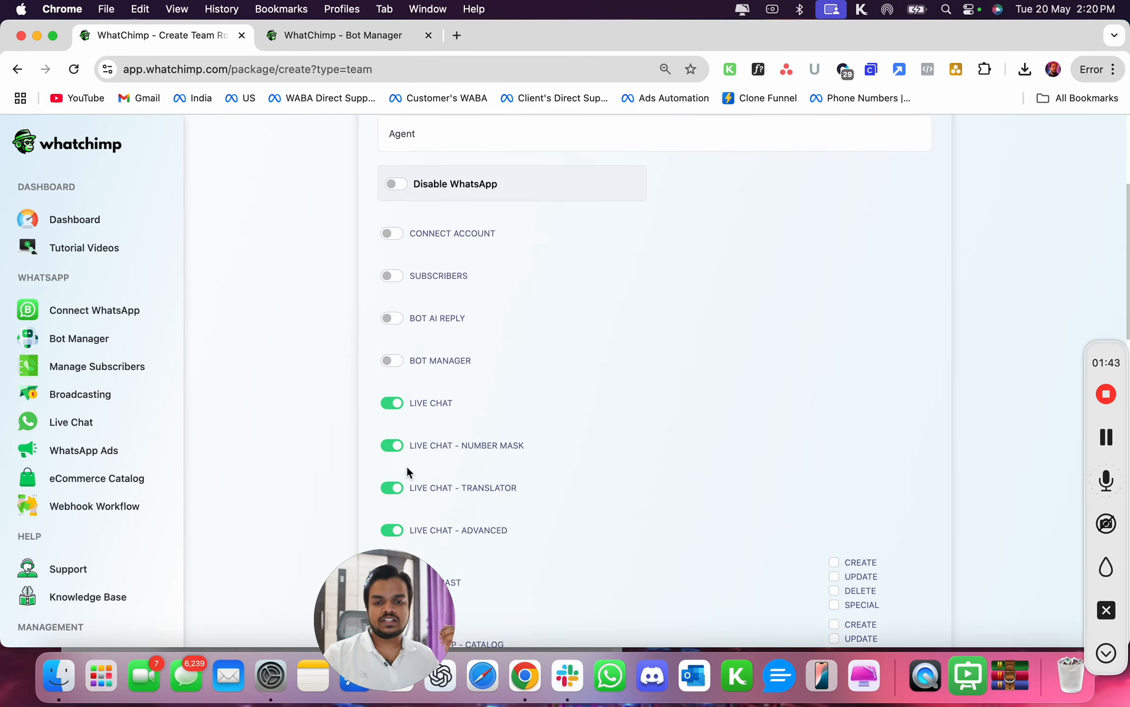
scroll(434, 400, down, 20)
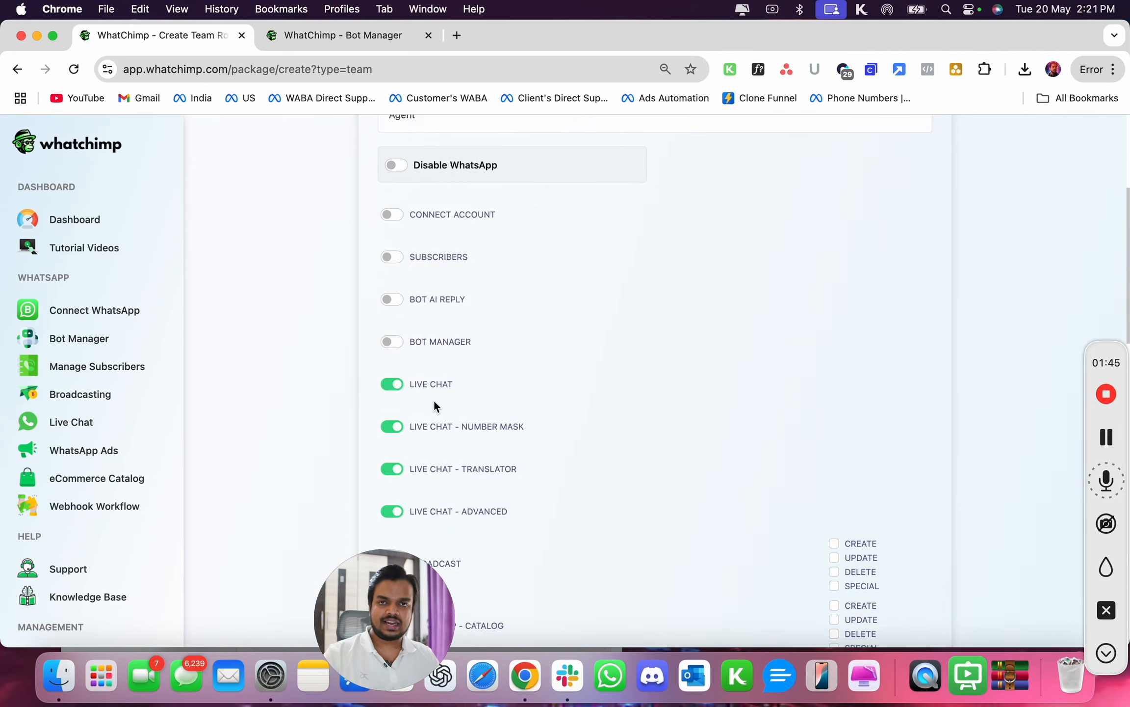
click(438, 540)
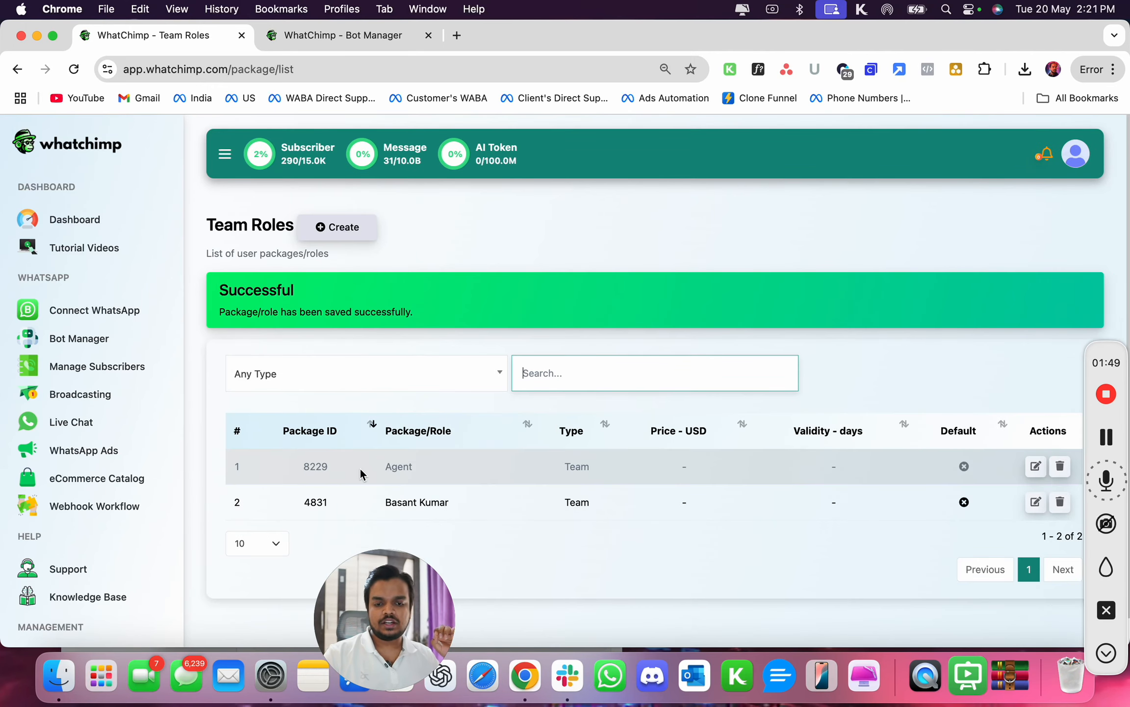
- Start creating a new team member under Manage Team and enter the full name New Agent
scroll(98, 596, down, 3)
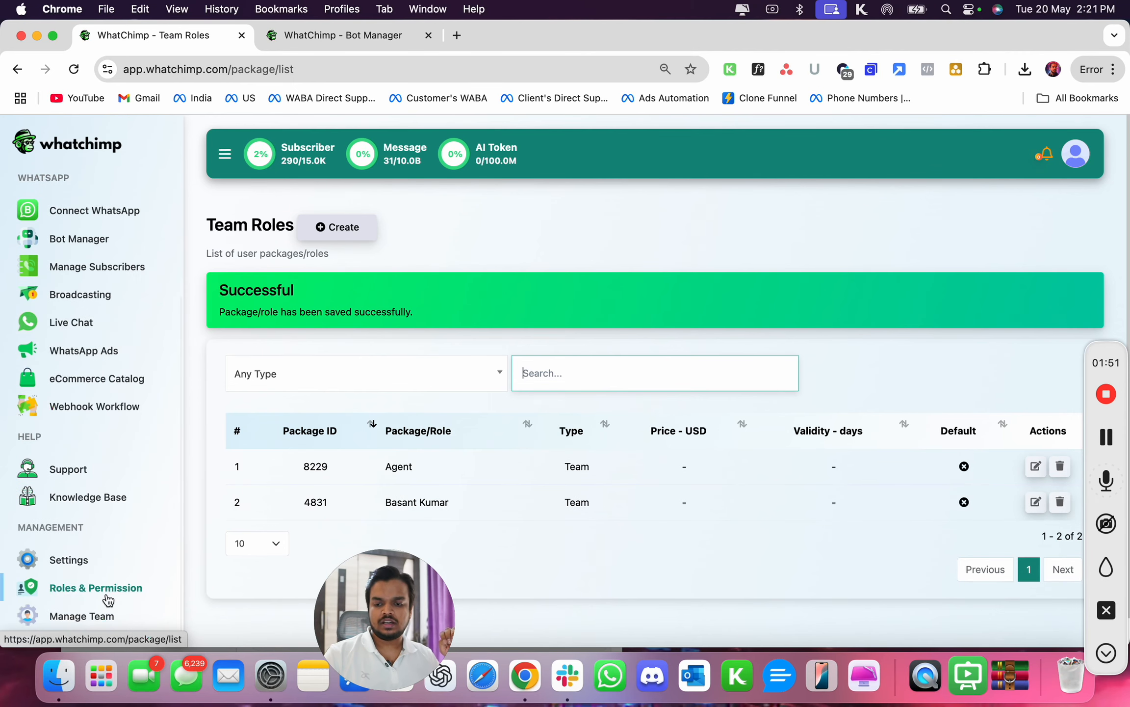
click(86, 615)
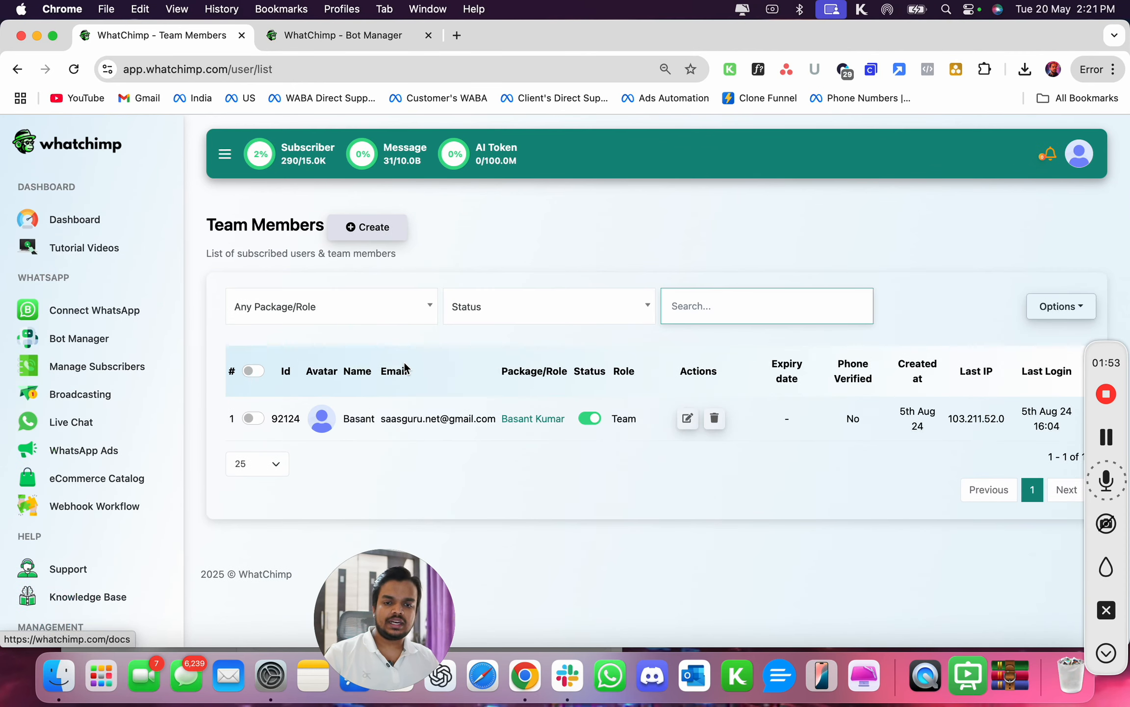
click(387, 242)
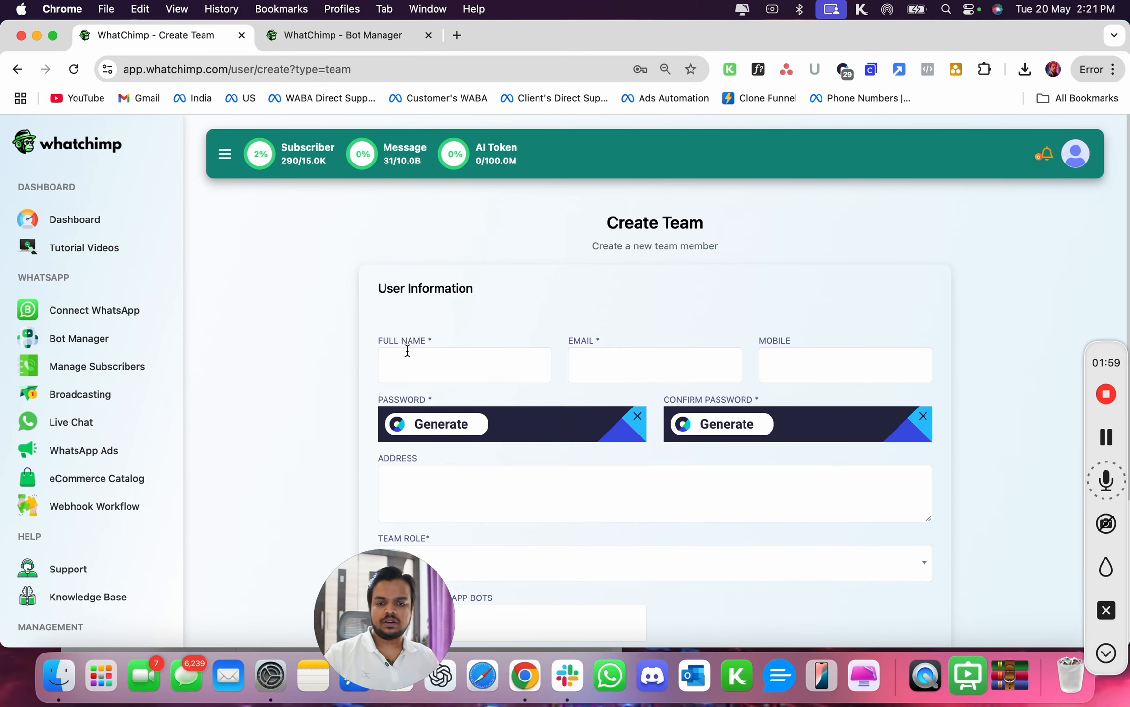
click(408, 350)
text(n)
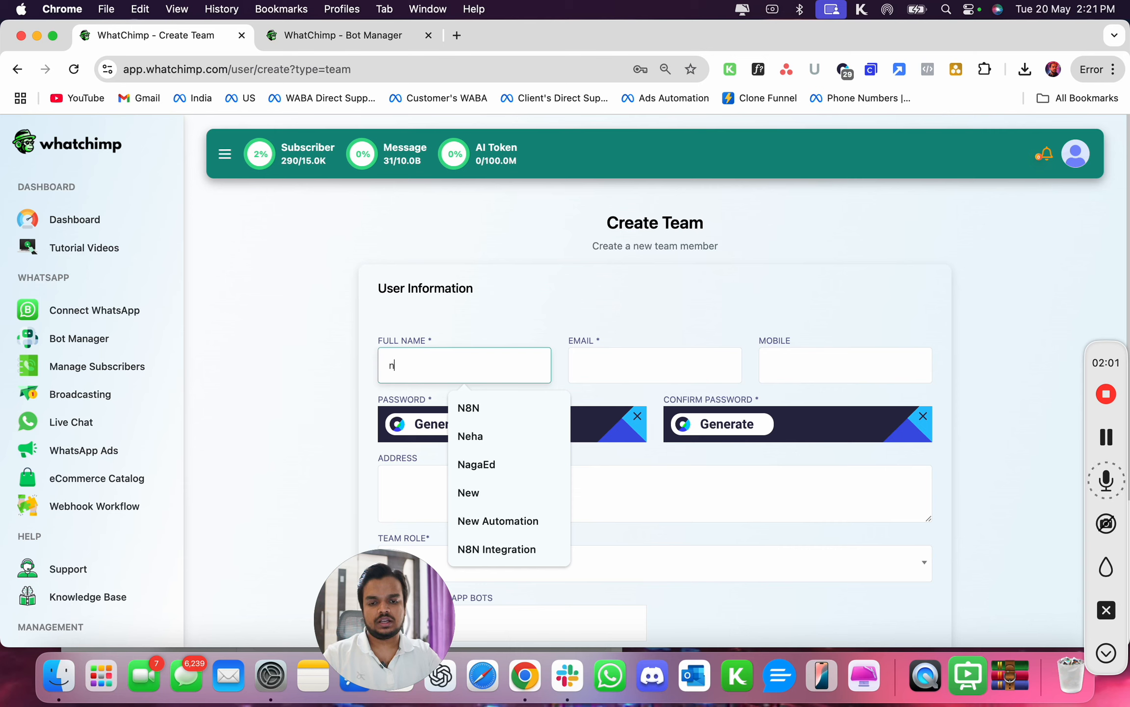
key(BackSpace)
text(N)
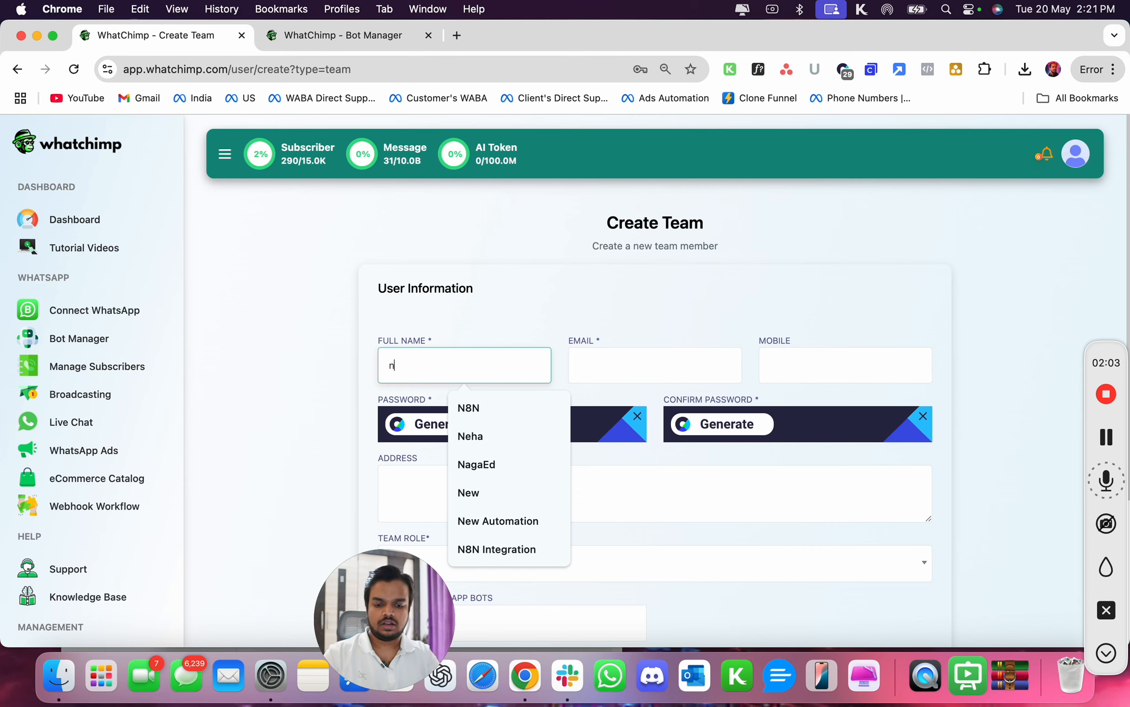
text(ew Agent)
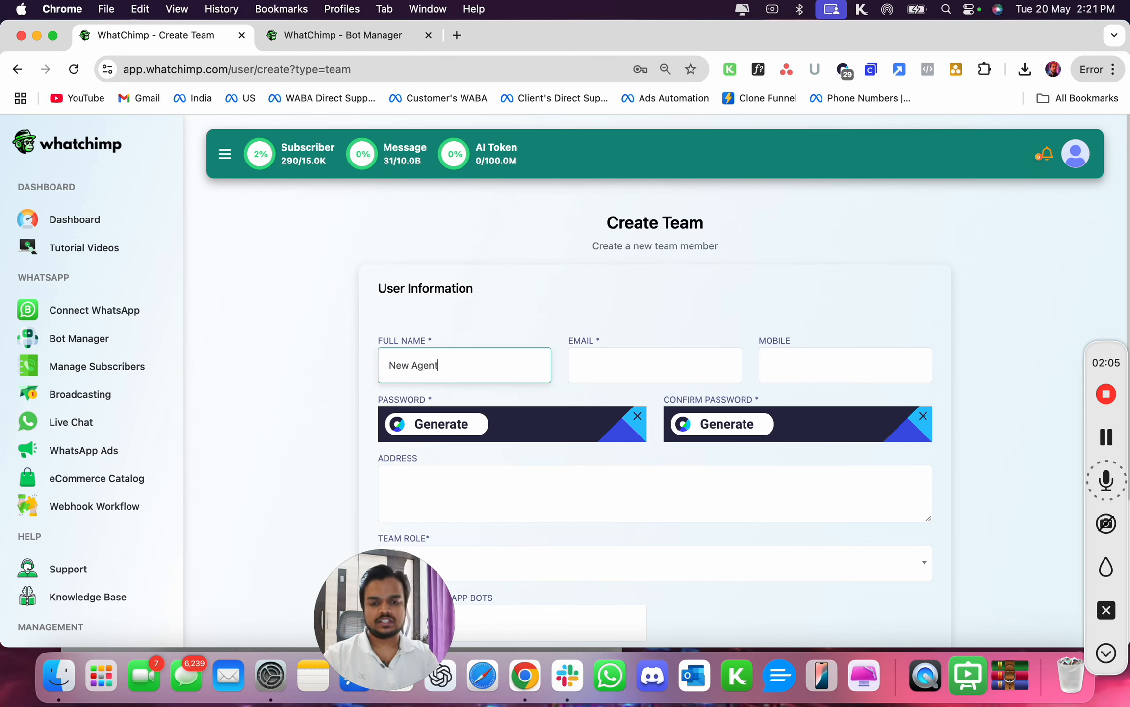
- Fill in the new team member's e-mail address
click(597, 362)
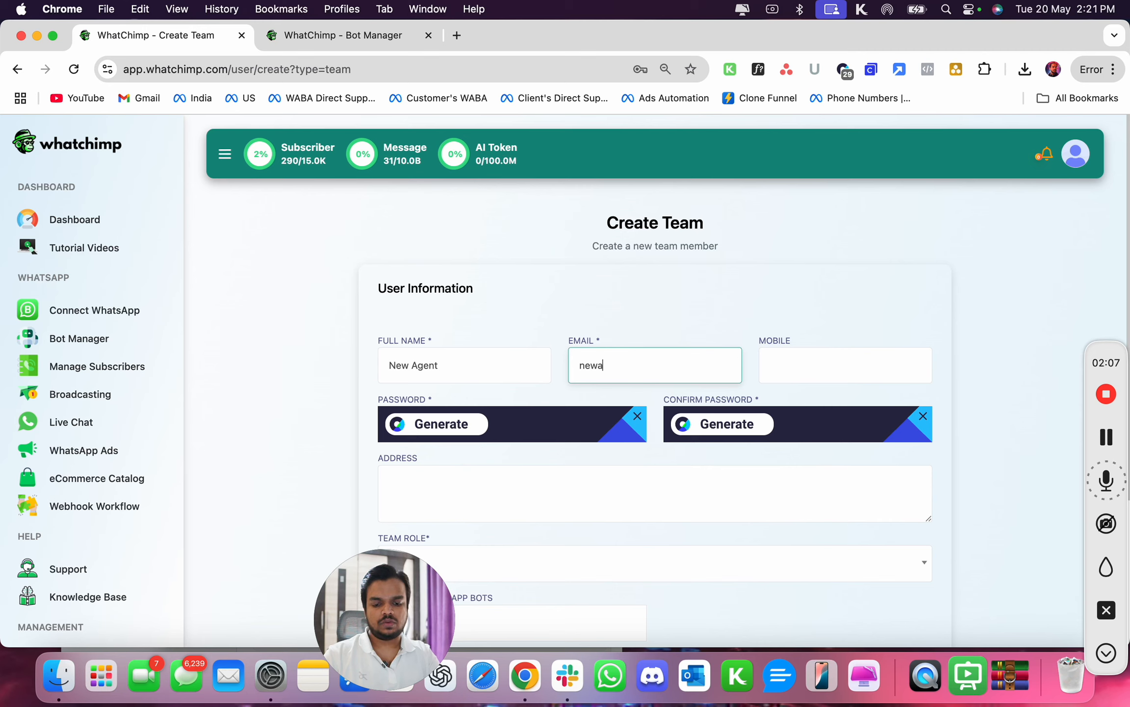
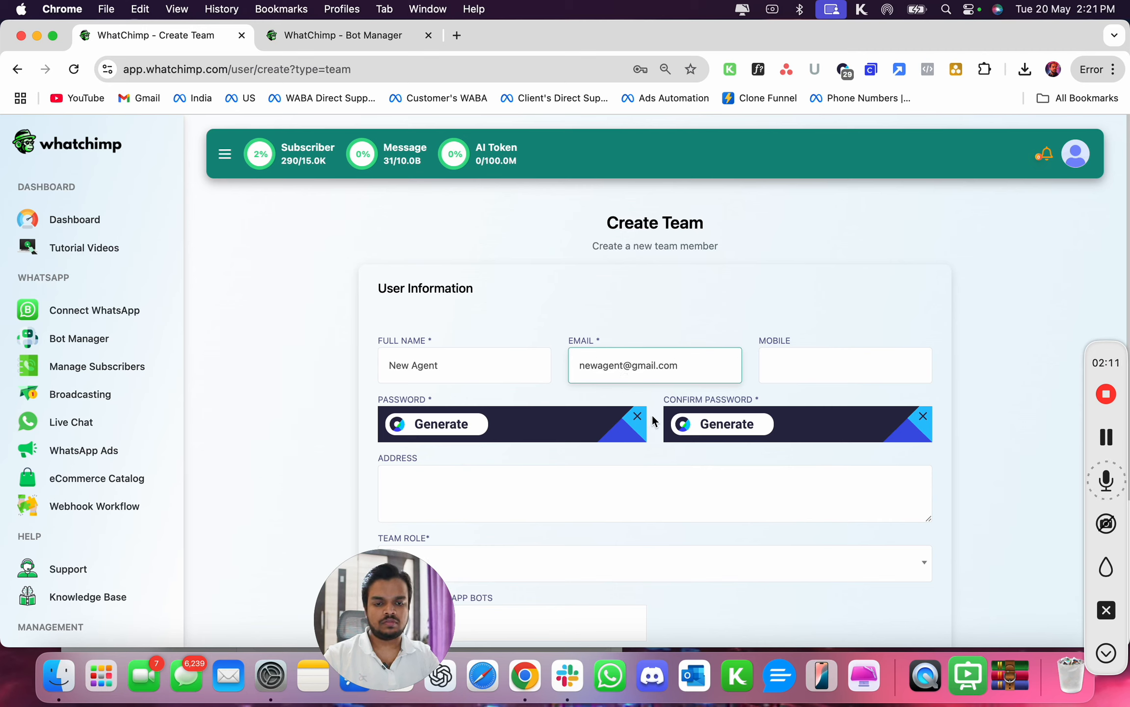
- Enter the member's password in both the Password and Confirm Password fields
click(638, 416)
click(573, 427)
text(••••)
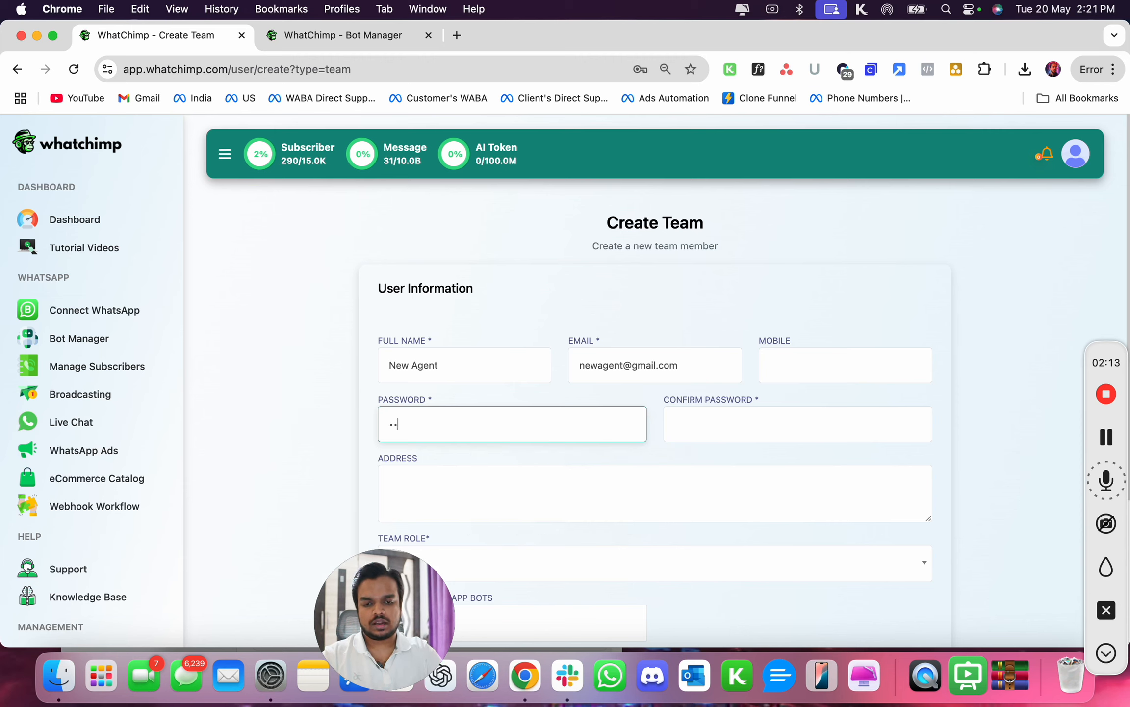
text(••••••••)
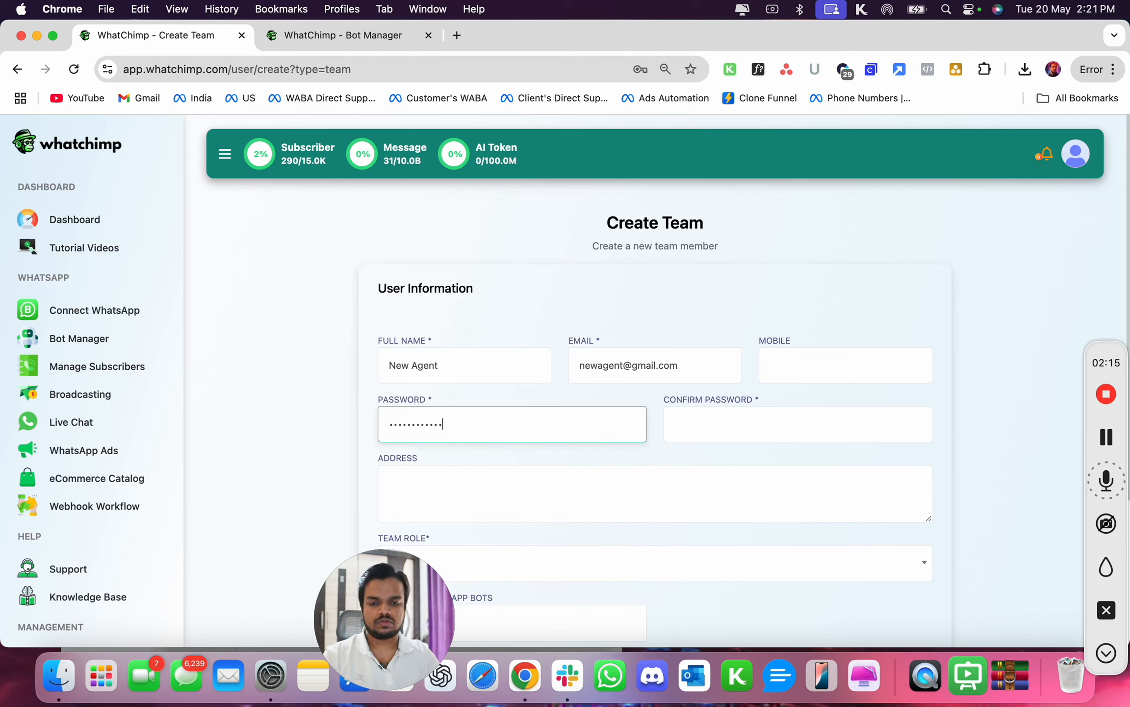
key(Tab)
text(••••)
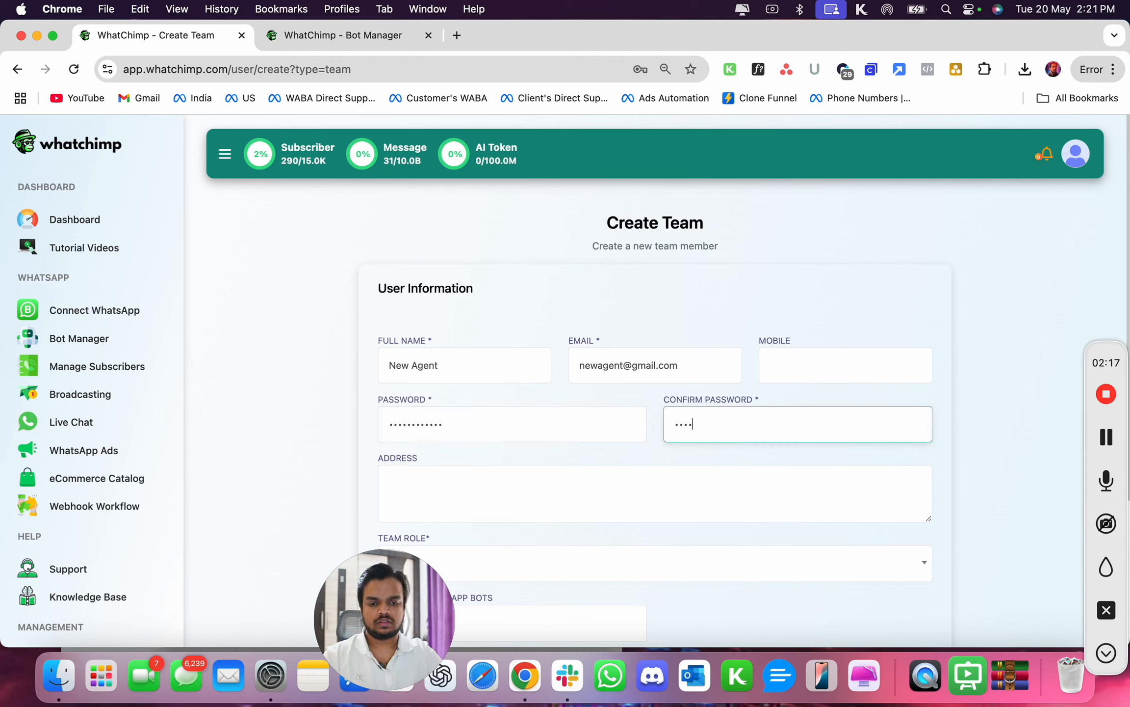
key(BackSpace)
key(BackSpace)
key(BackSpace)
text(•••)
key(BackSpace)
key(BackSpace)
key(BackSpace)
key(BackSpace)
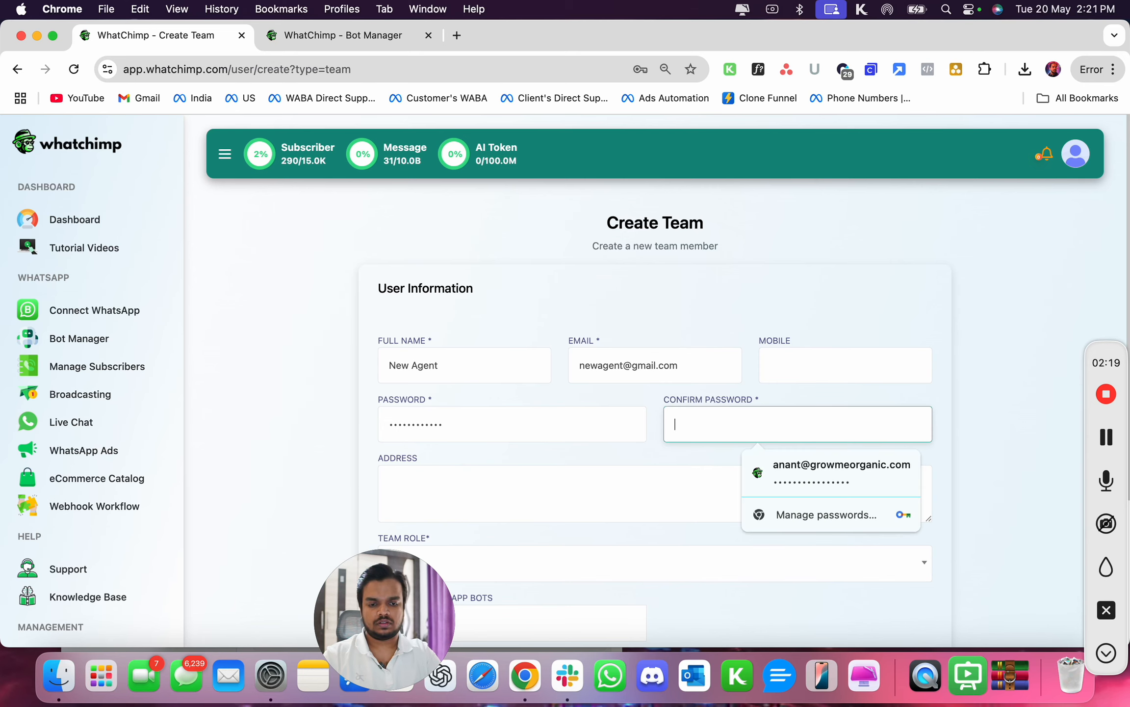
text(•••••••••••)
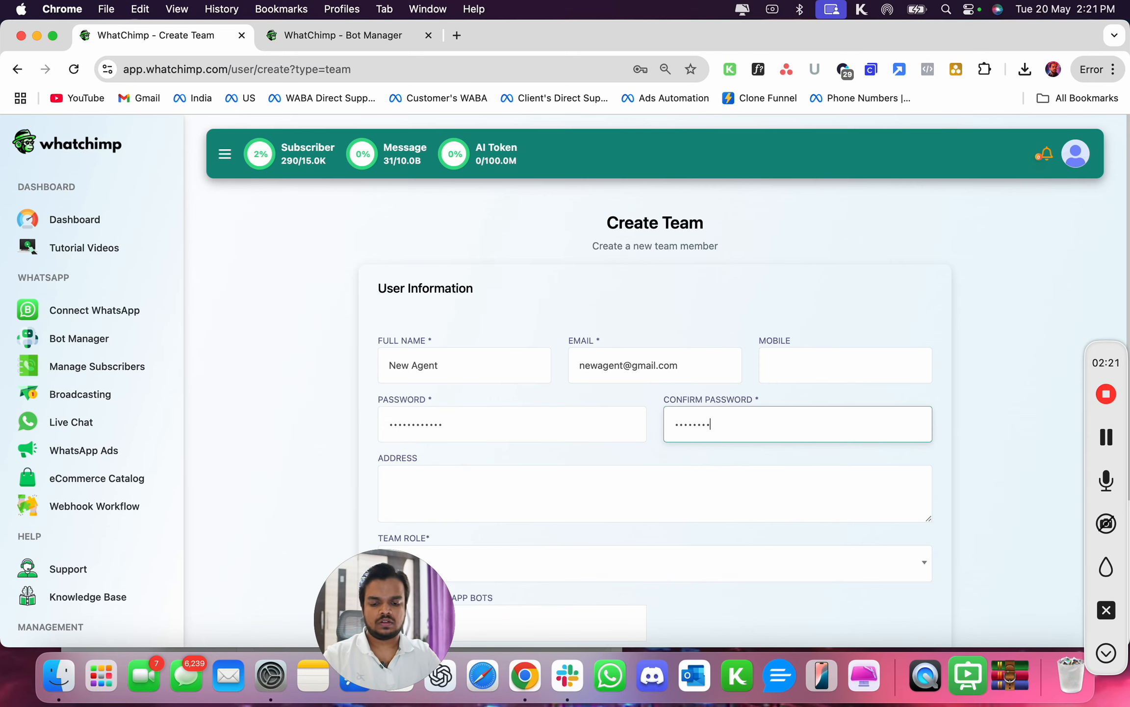
text(•)
- Assign the Agent team role to the new member
scroll(581, 429, down, 4)
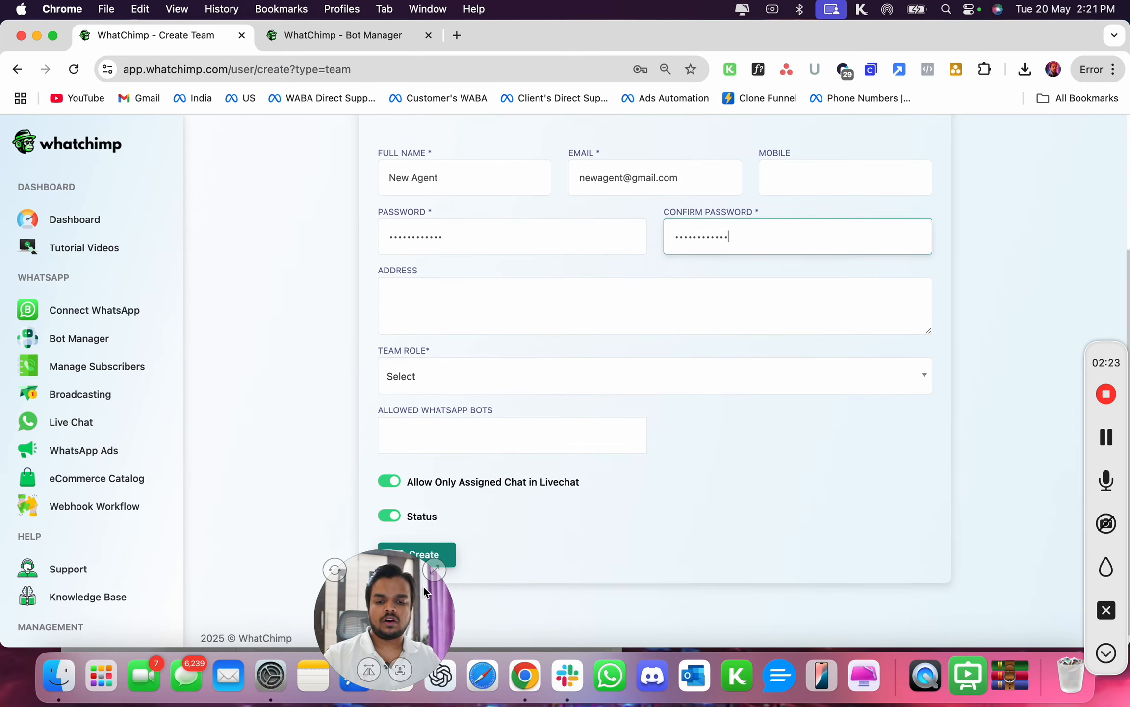
drag(374, 601, 178, 598)
click(482, 375)
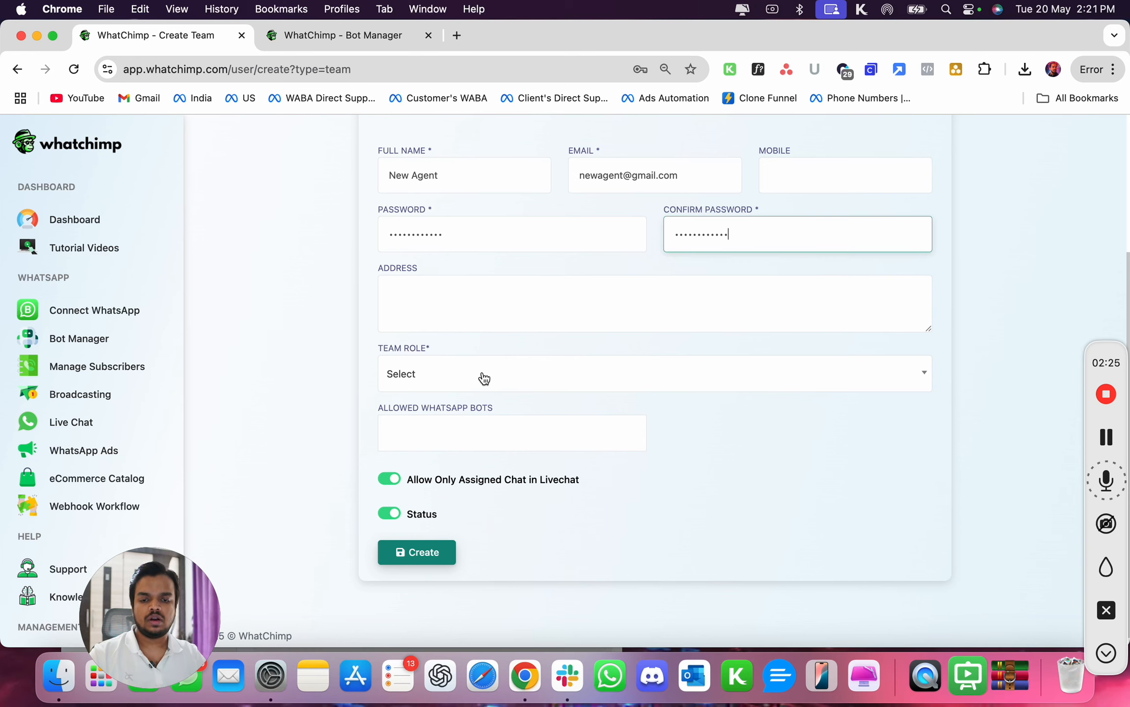
click(483, 377)
click(457, 453)
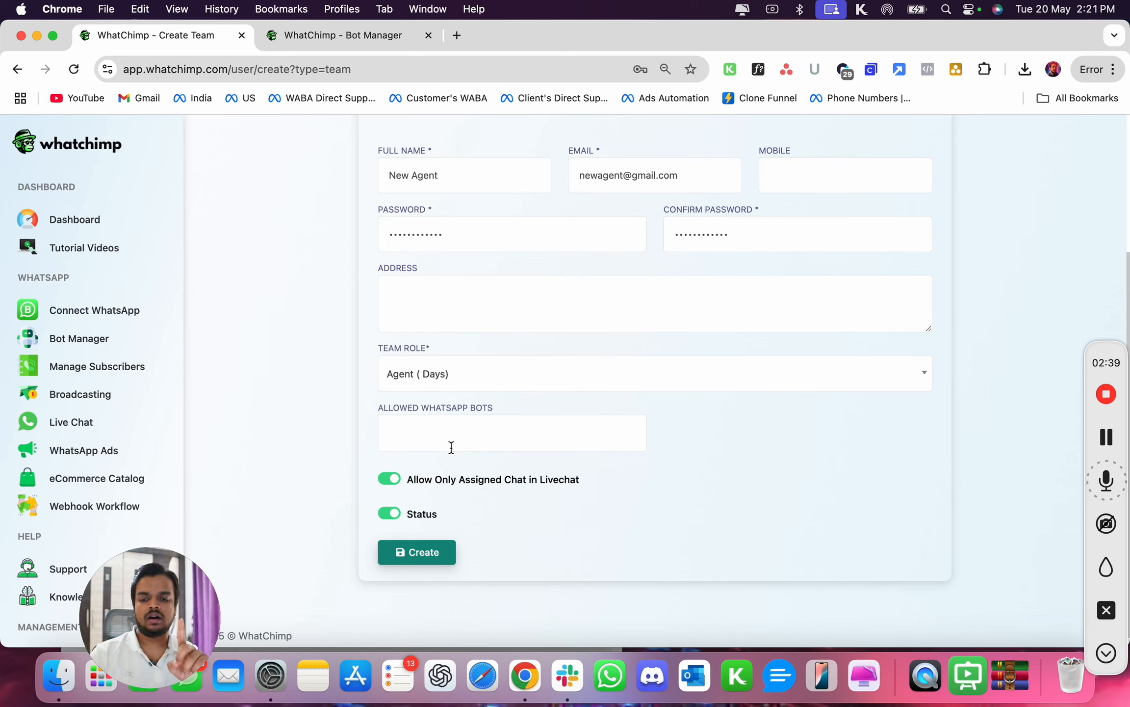
- Allow the BRANDGAYTOR WhatsApp bot for the new member
click(451, 447)
click(445, 463)
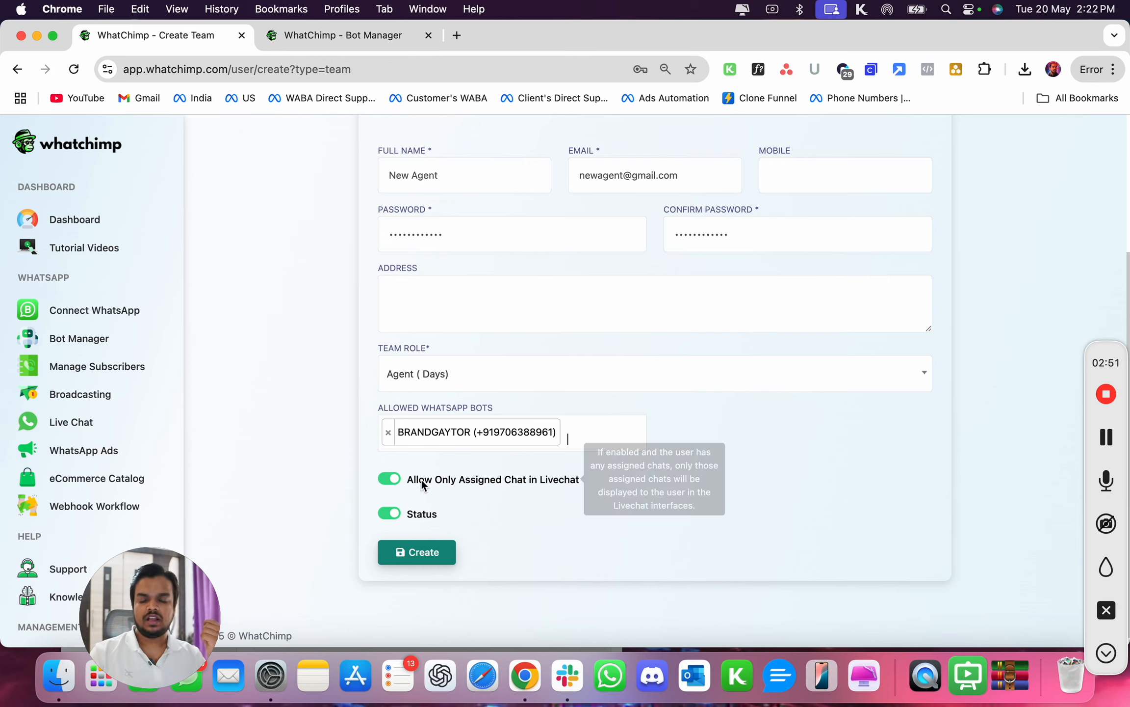
mouse_move(434, 480)
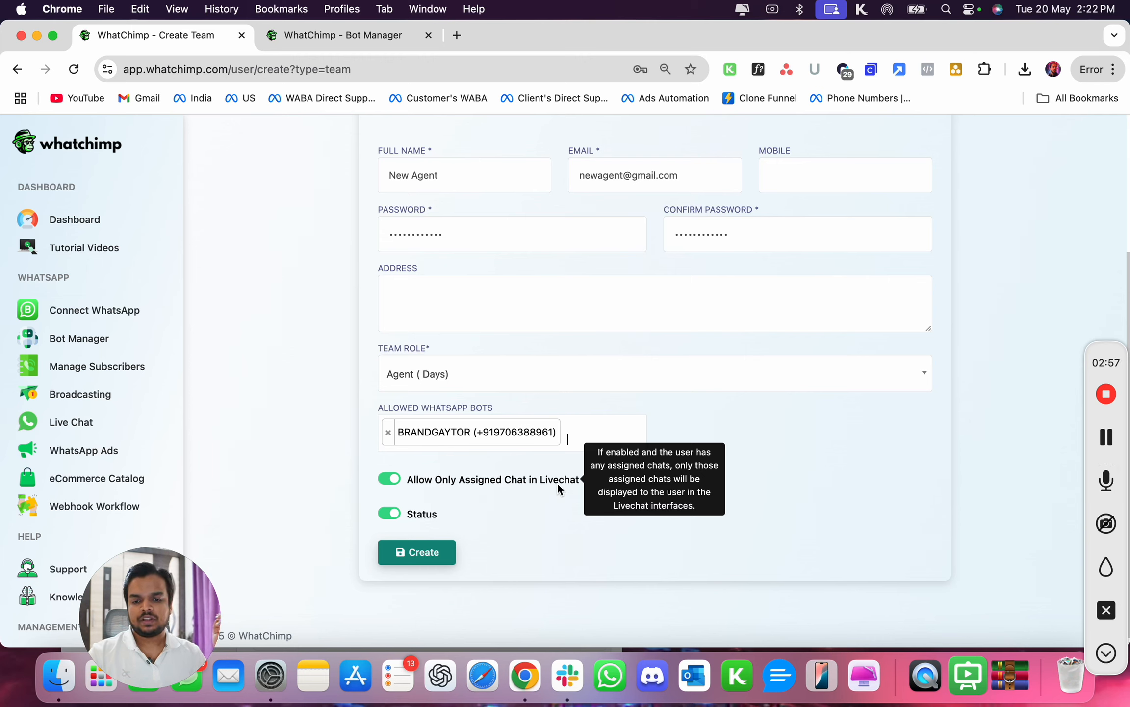
- Open Live Chat in a new tab to inspect its mine and all conversation views, then return to the Create Team form
right_click(61, 425)
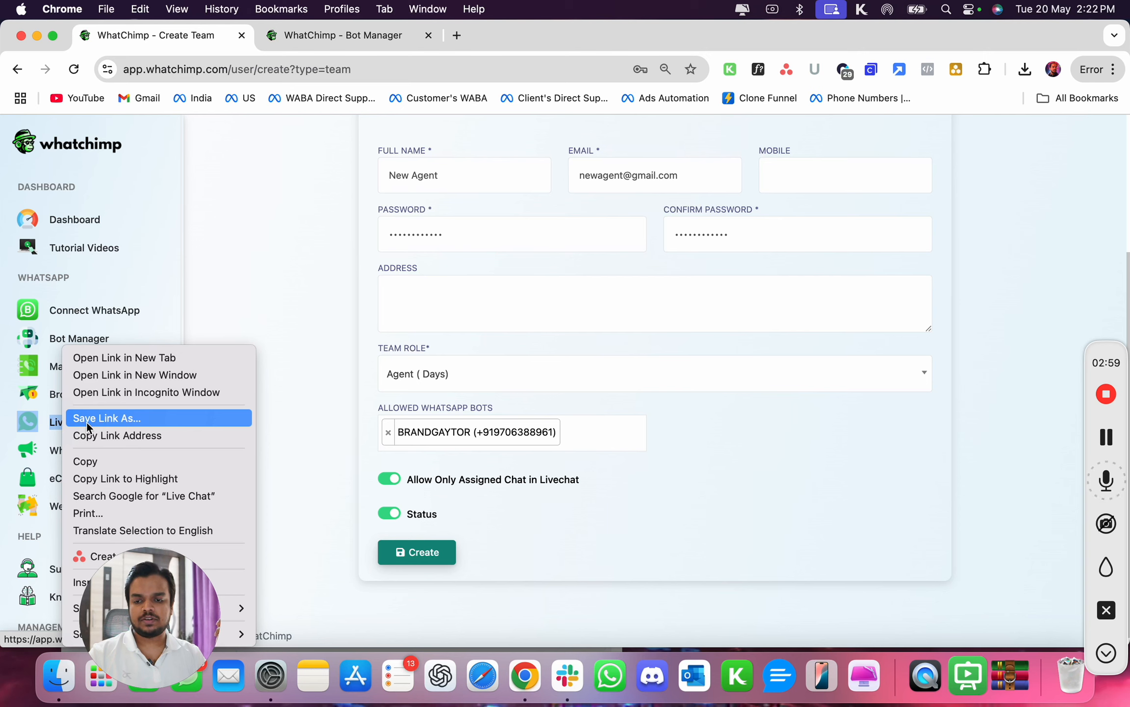
click(123, 359)
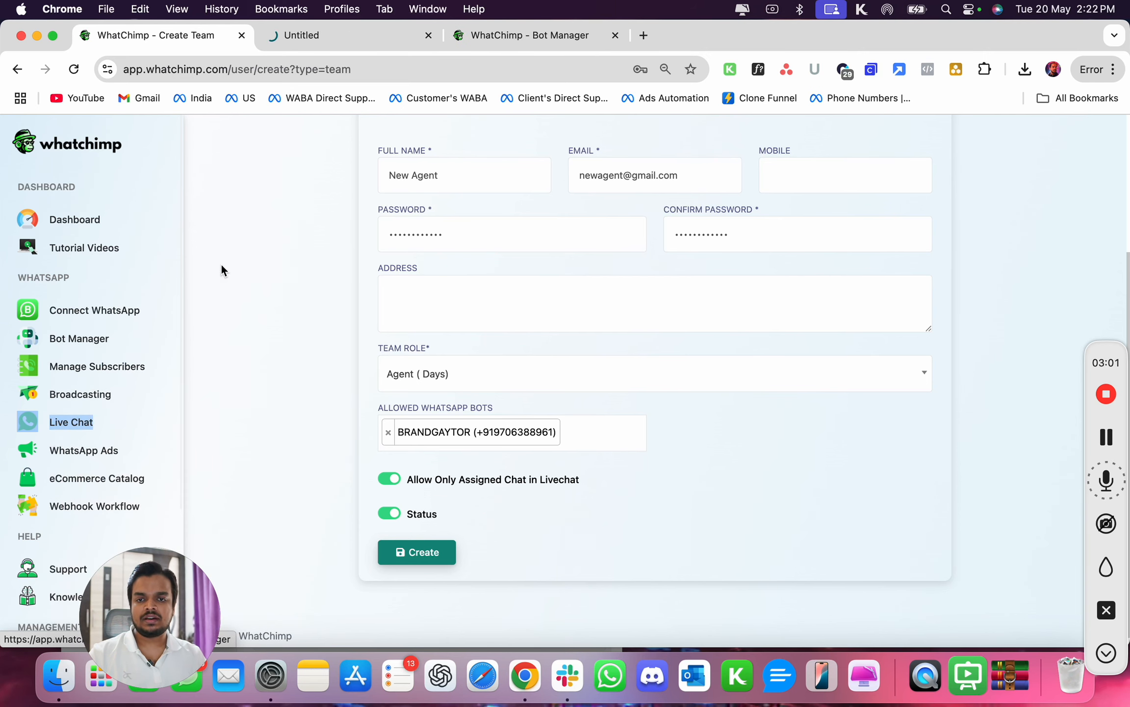
click(321, 39)
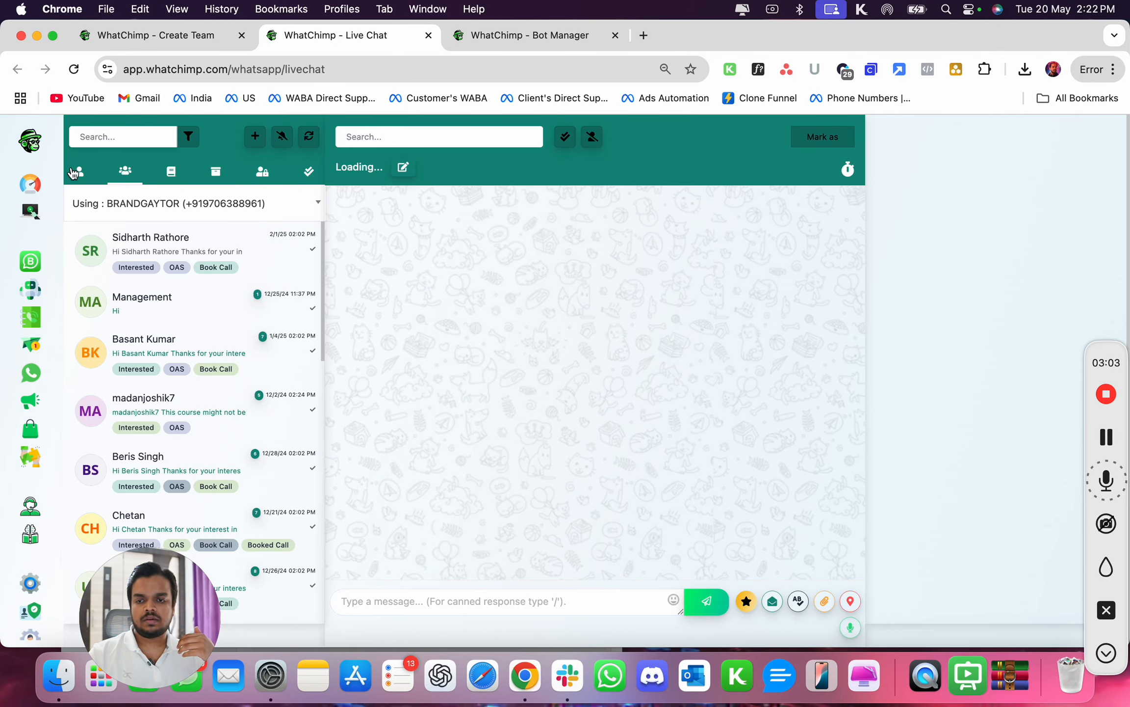
click(90, 177)
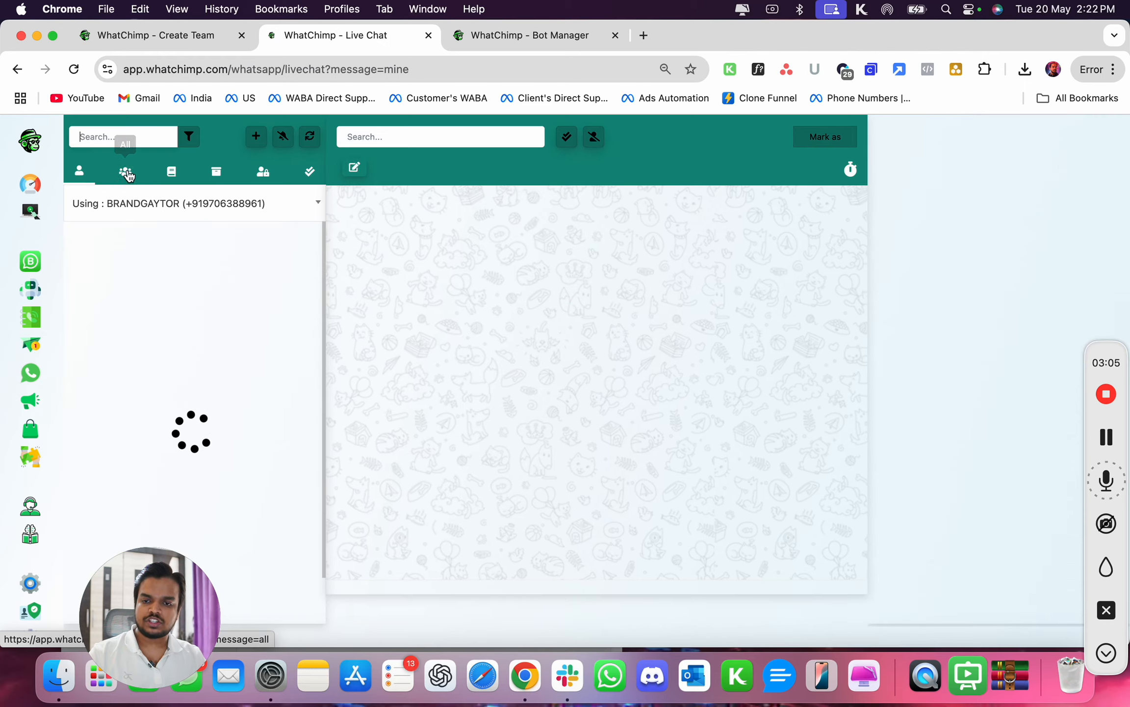
click(131, 177)
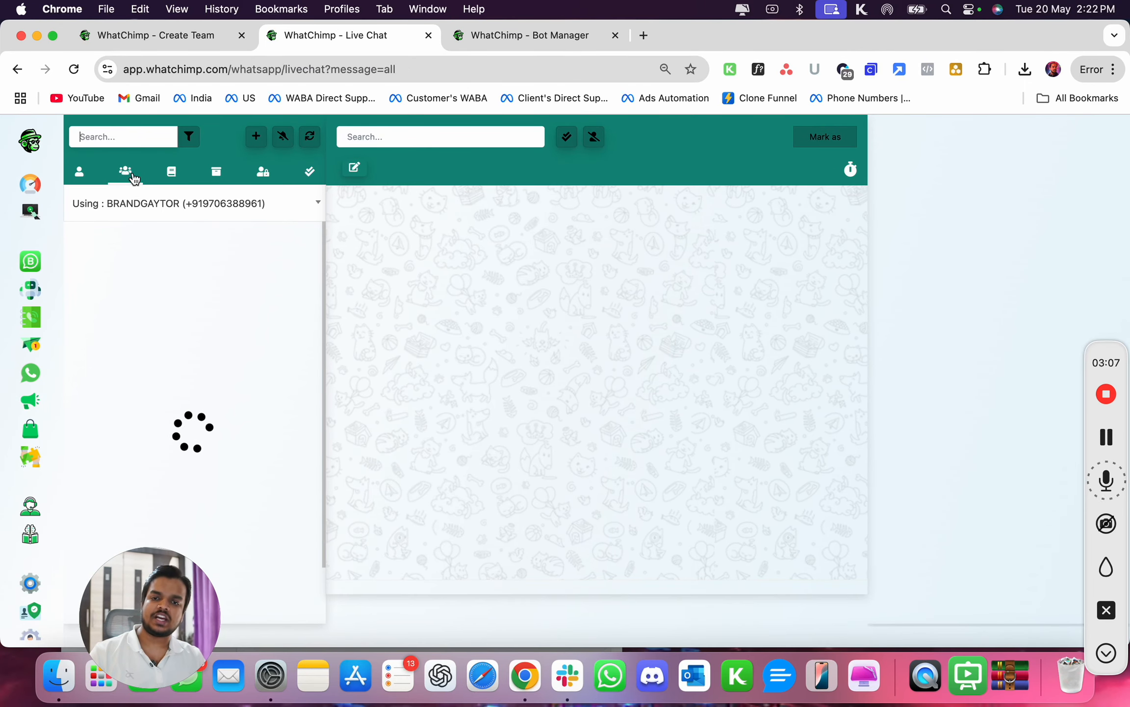
click(180, 36)
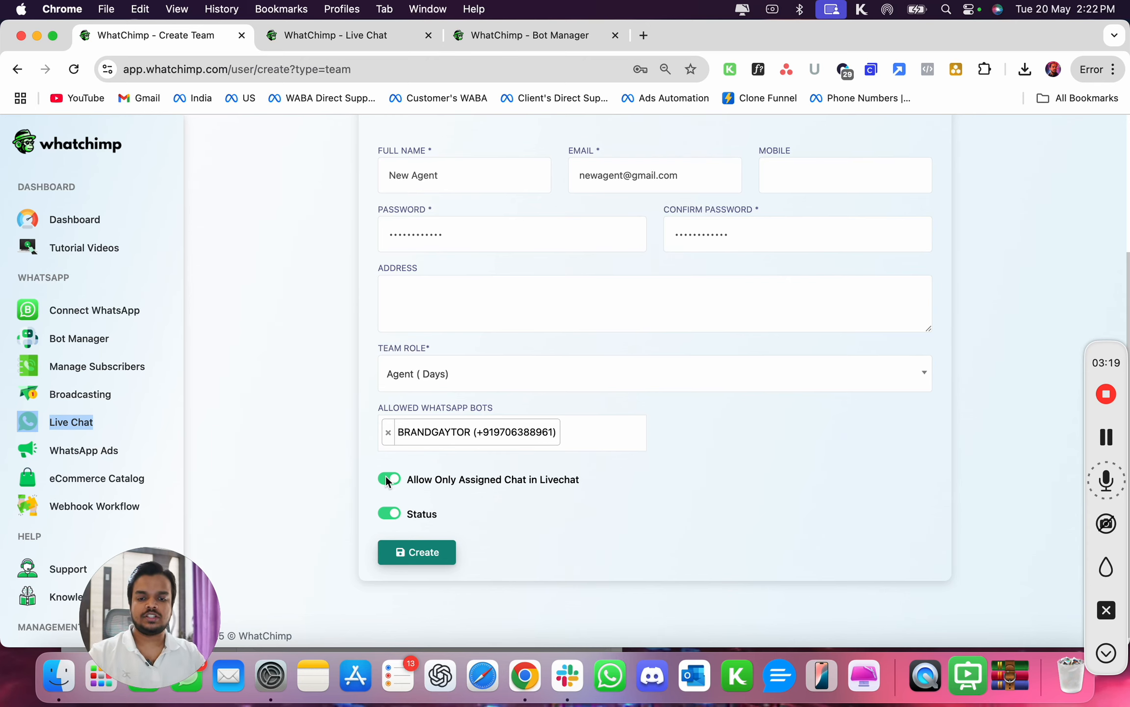
- Generate a secure password for the member and submit the form to create the team member
click(415, 552)
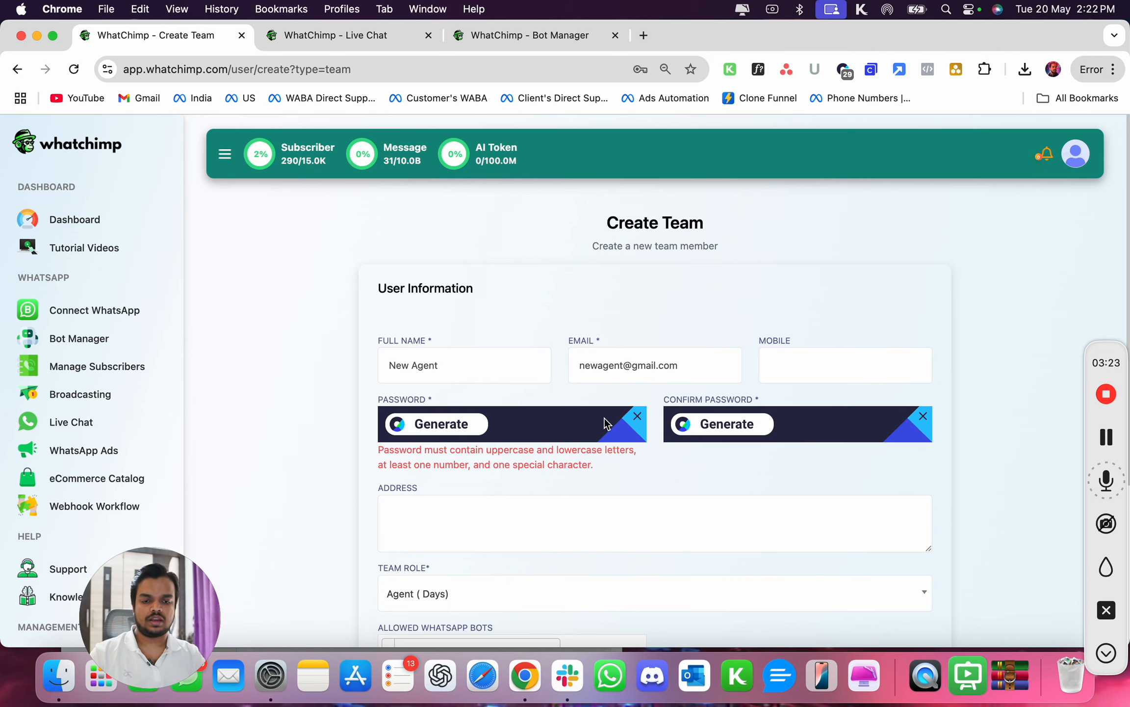
click(447, 416)
scroll(467, 427, down, 3)
scroll(442, 491, down, 2)
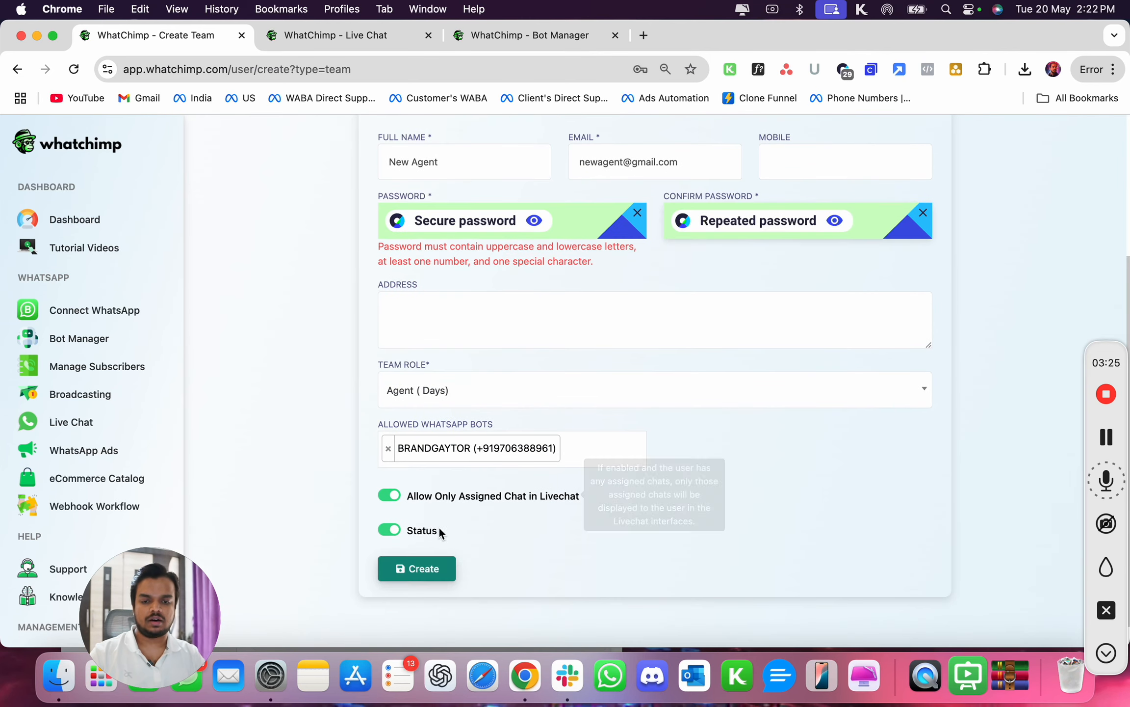
click(412, 568)
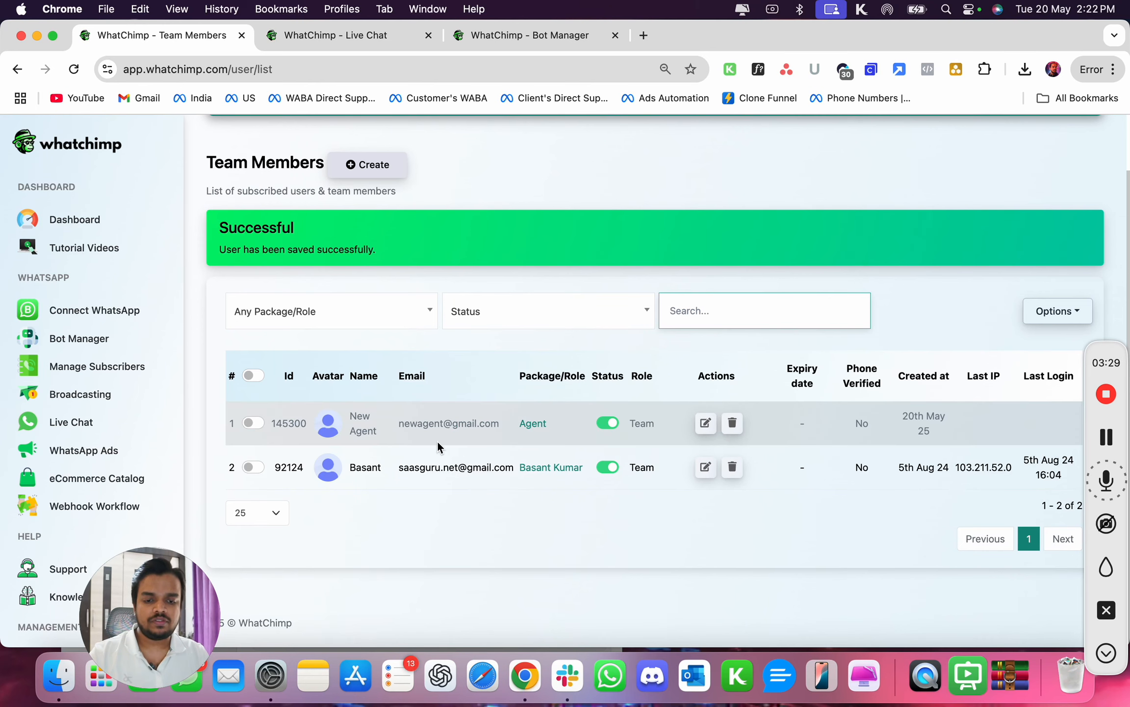
- Copy the new member's e-mail and log in as the new agent in an incognito window
double_click(428, 425)
drag(428, 425, 481, 424)
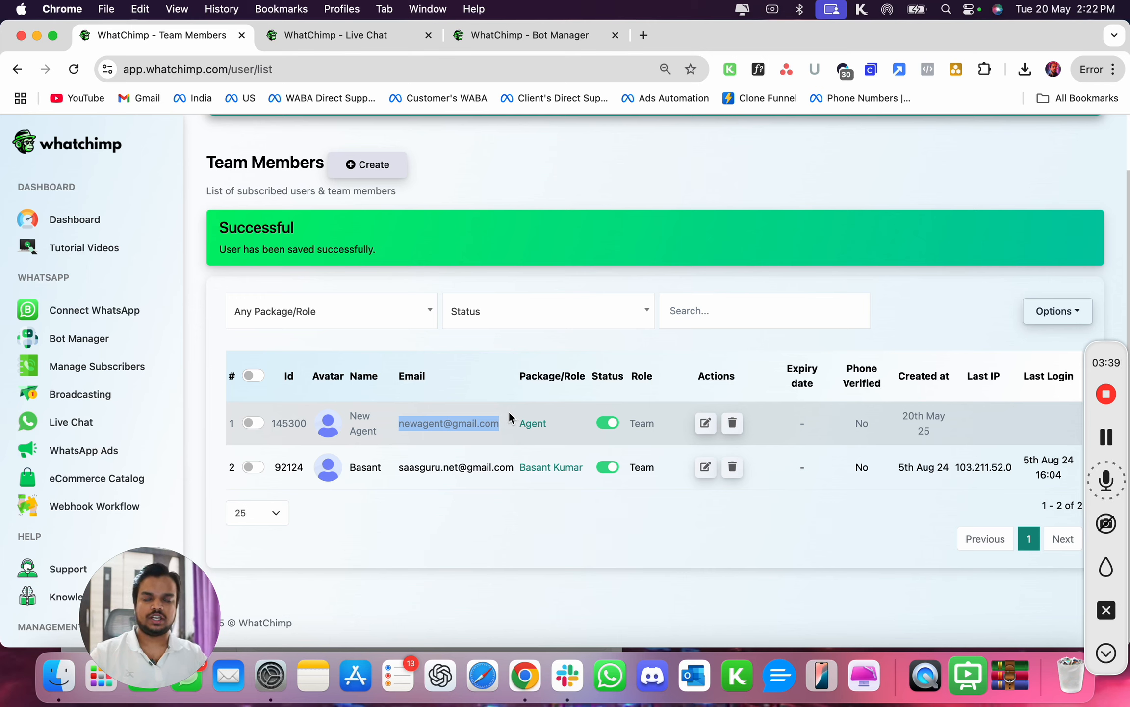
click(1105, 439)
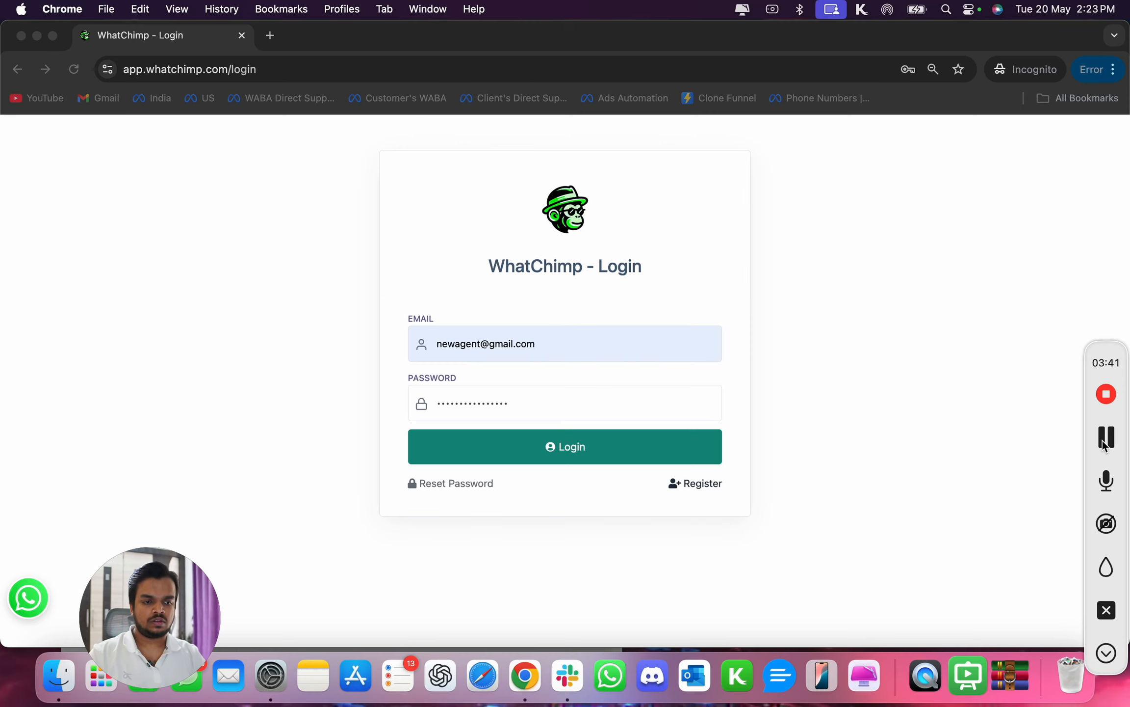
click(1106, 653)
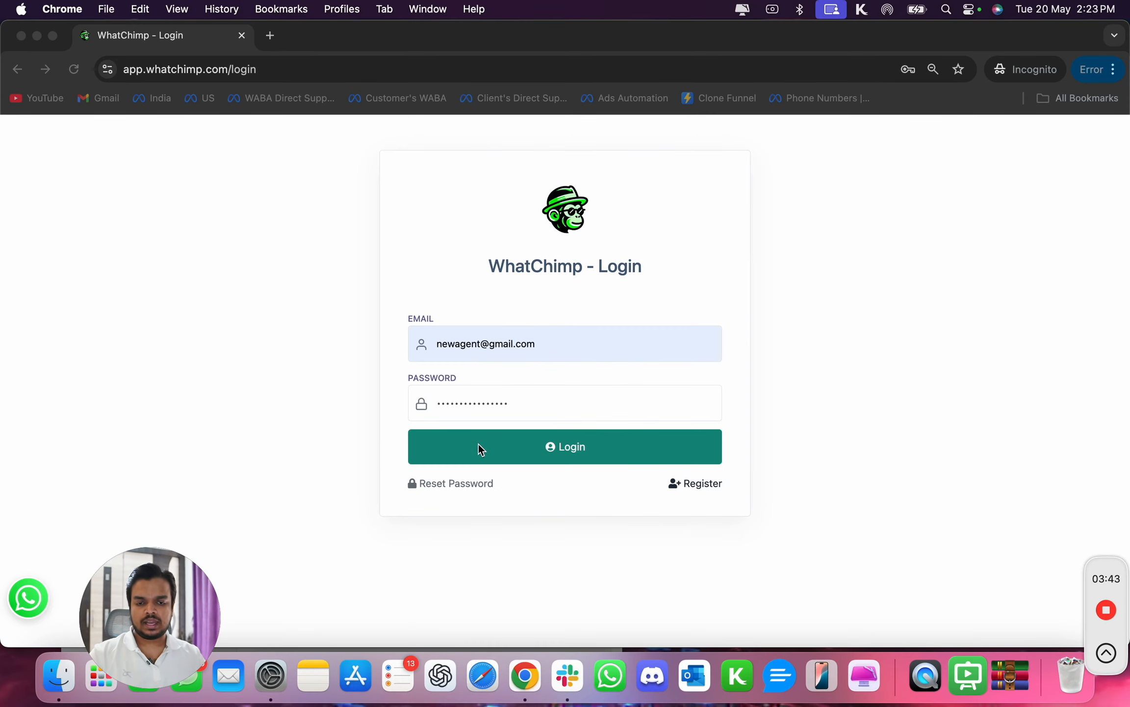
click(498, 444)
click(521, 445)
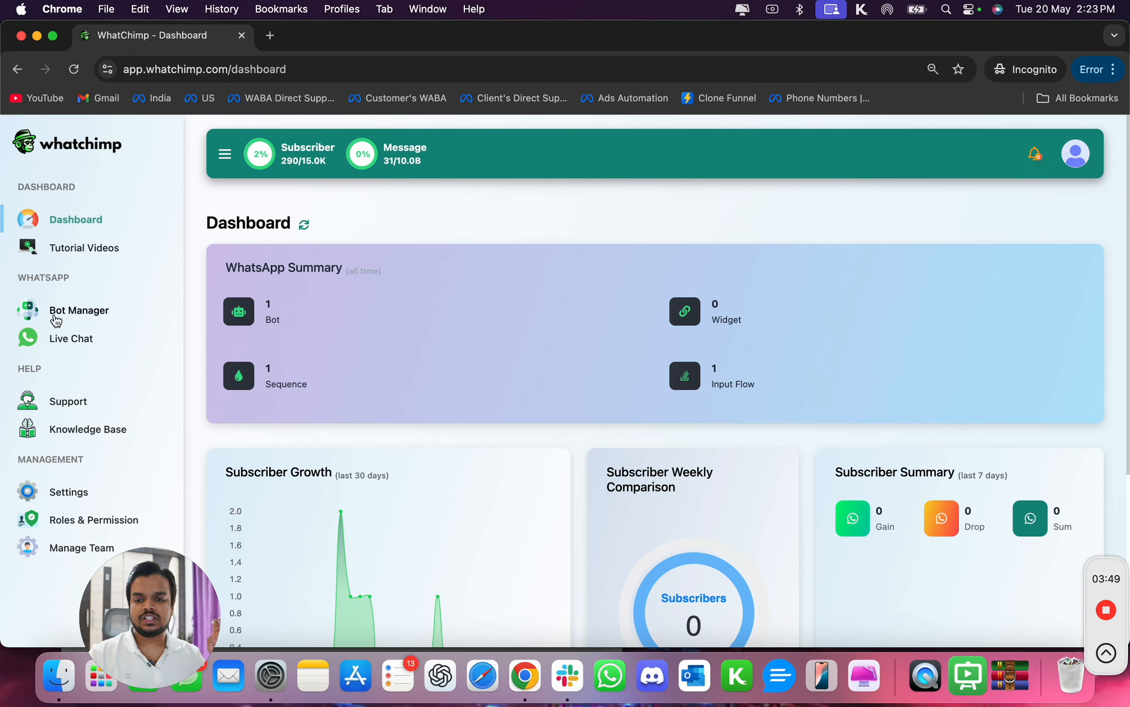
- Open Live Chat in the agent's account and check the available WhatsApp bot selector
click(60, 339)
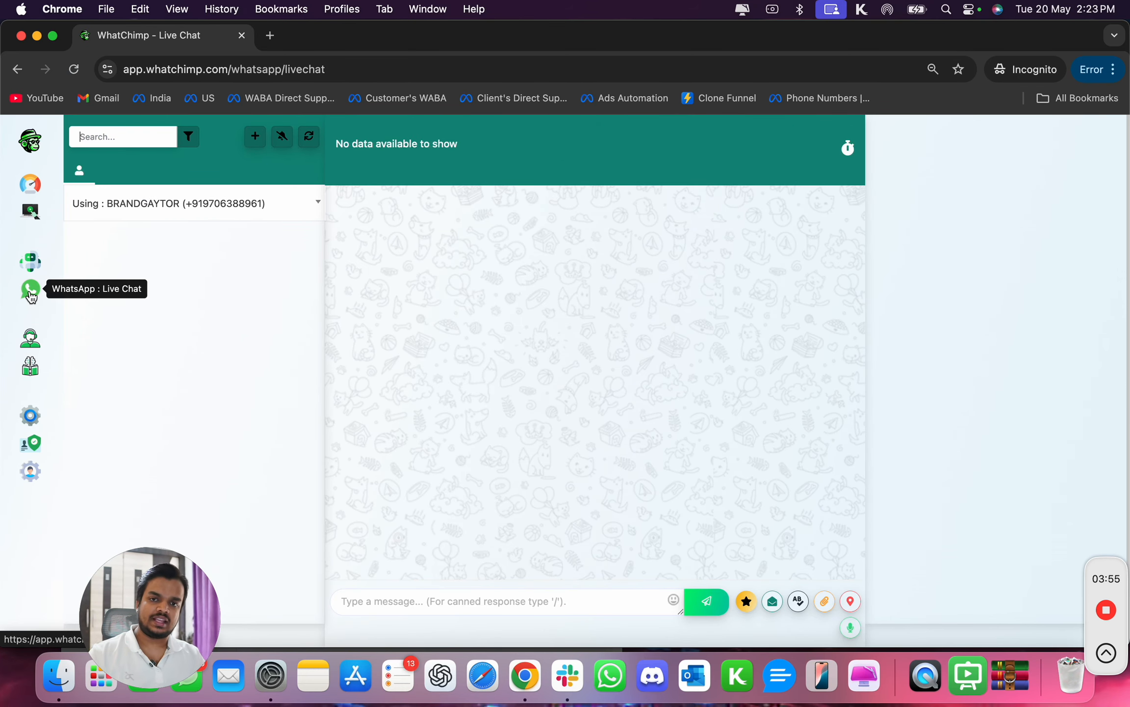
click(158, 210)
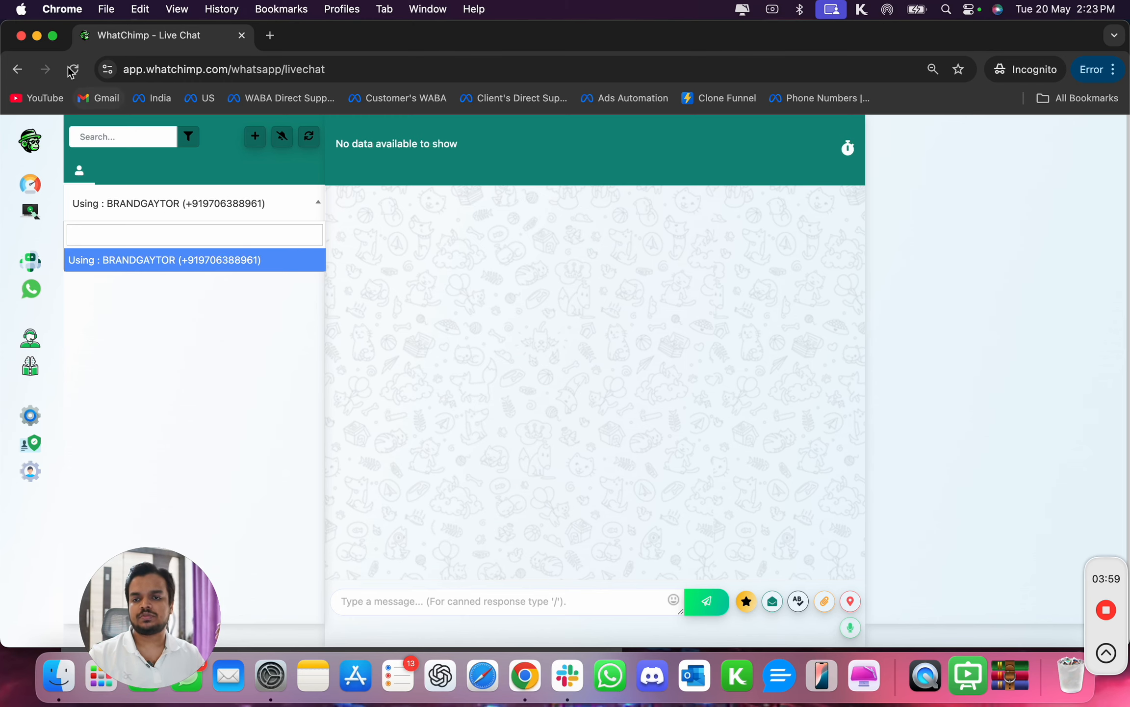
click(38, 40)
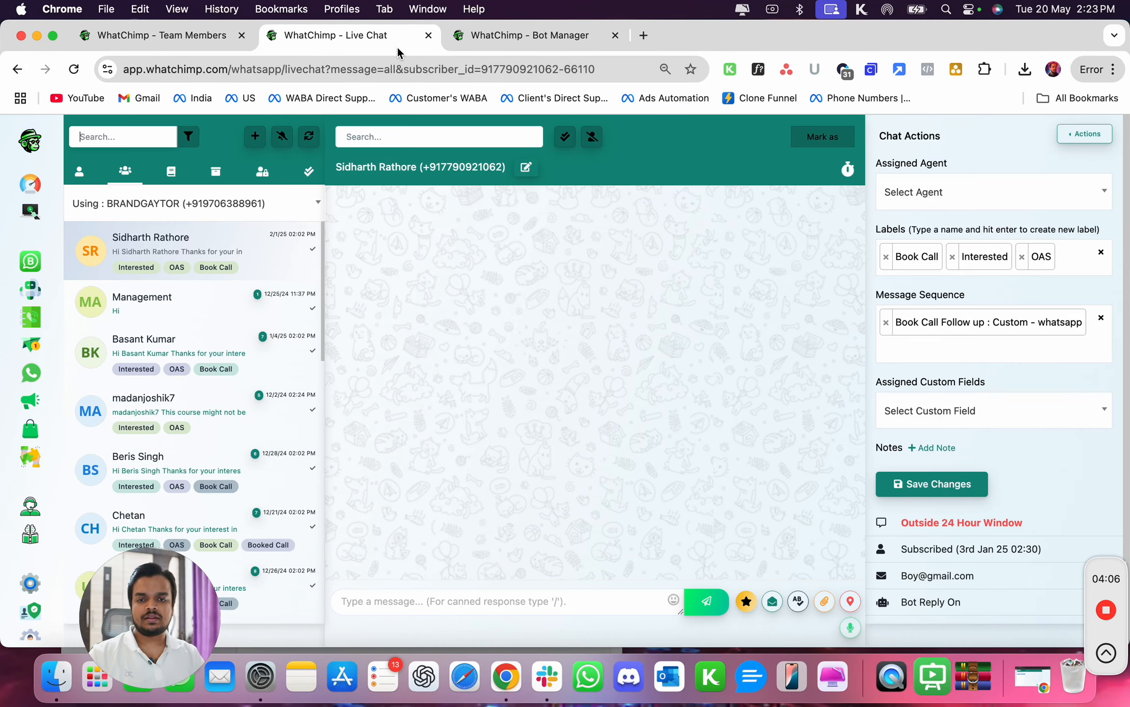
- In the admin's Live Chat, assign the top subscriber's conversation to New Agent and save the changes
click(397, 45)
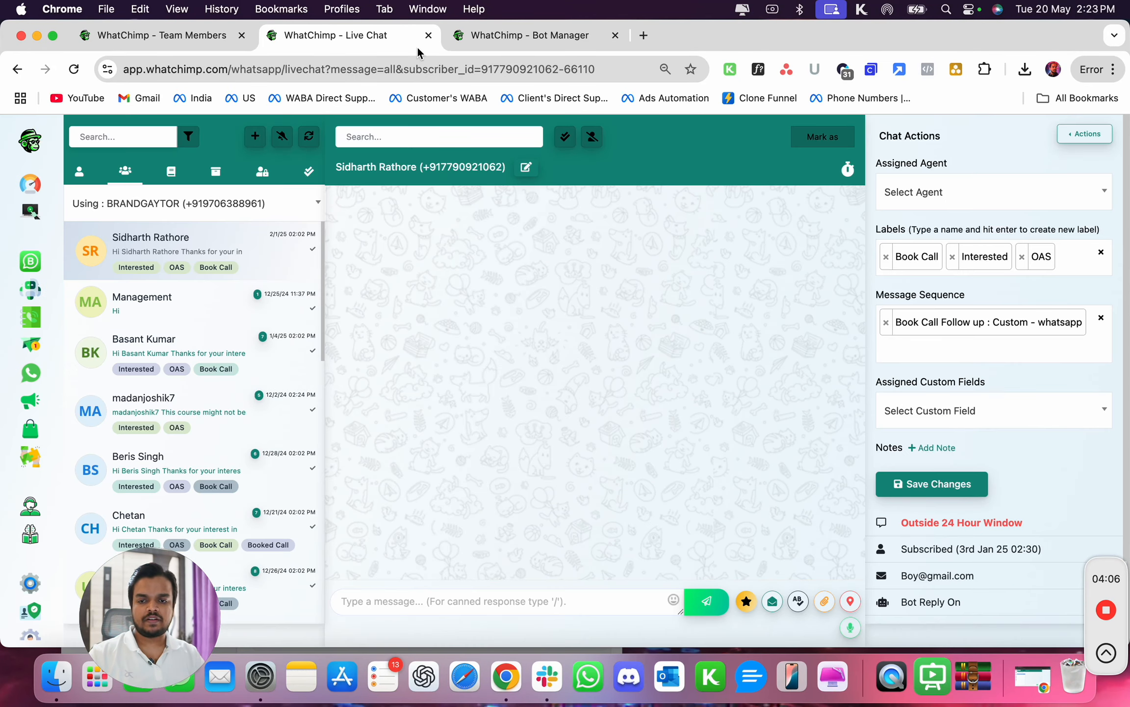
click(925, 195)
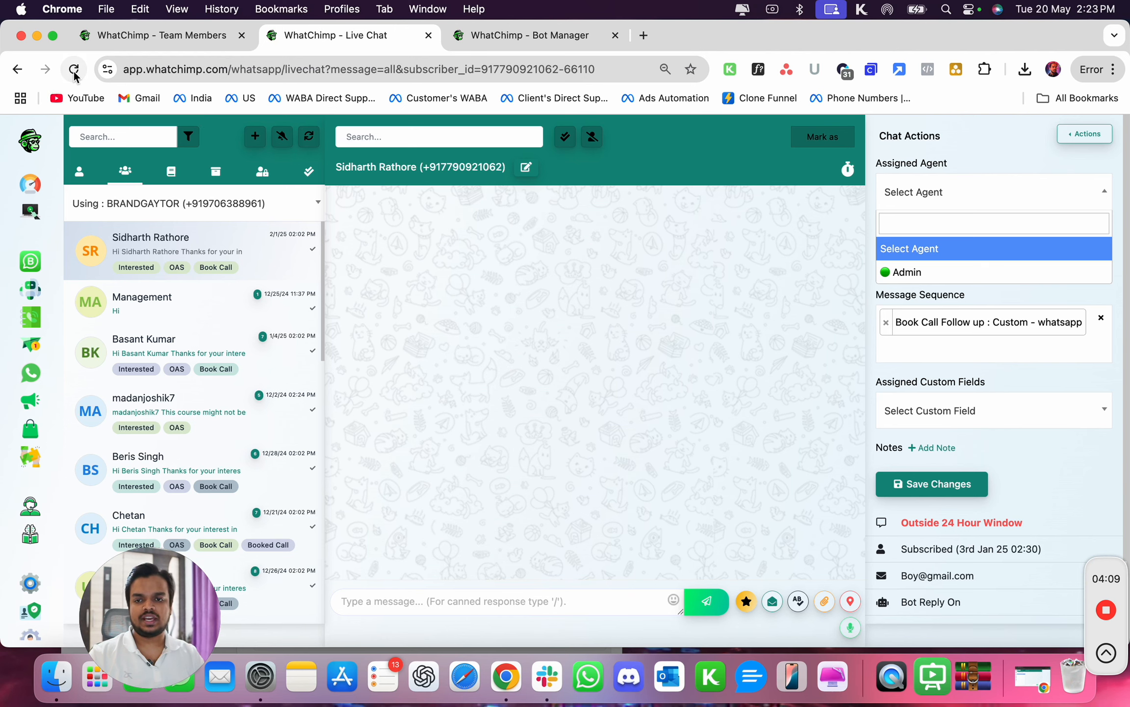
click(75, 72)
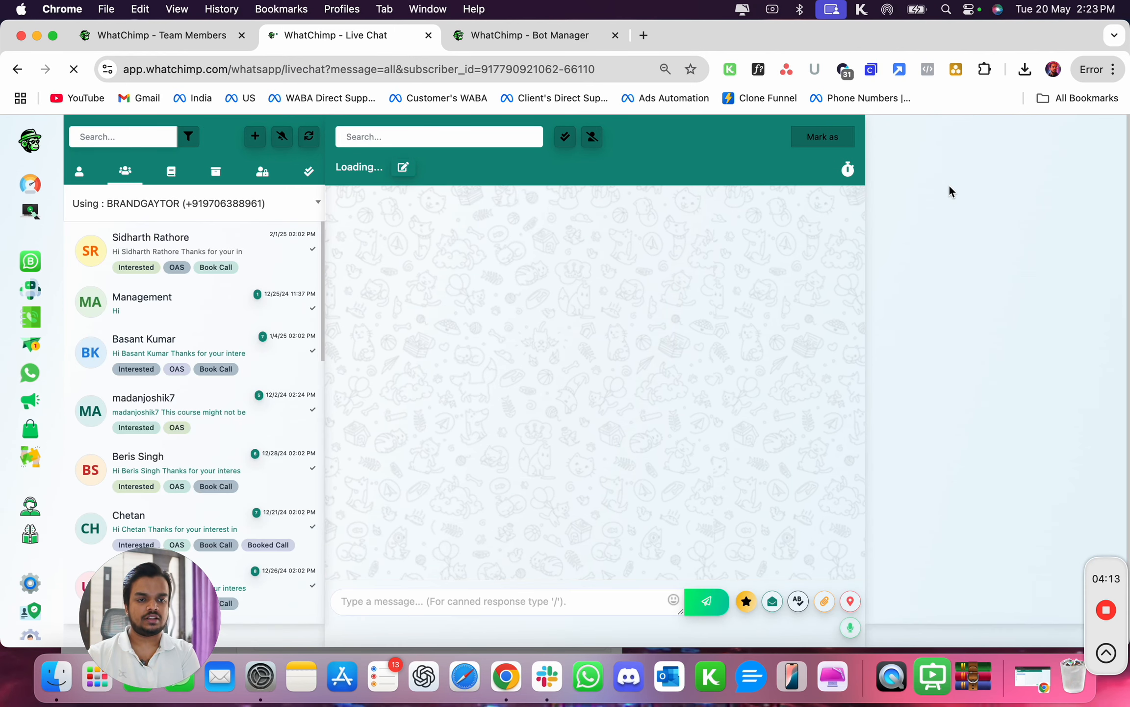
click(913, 206)
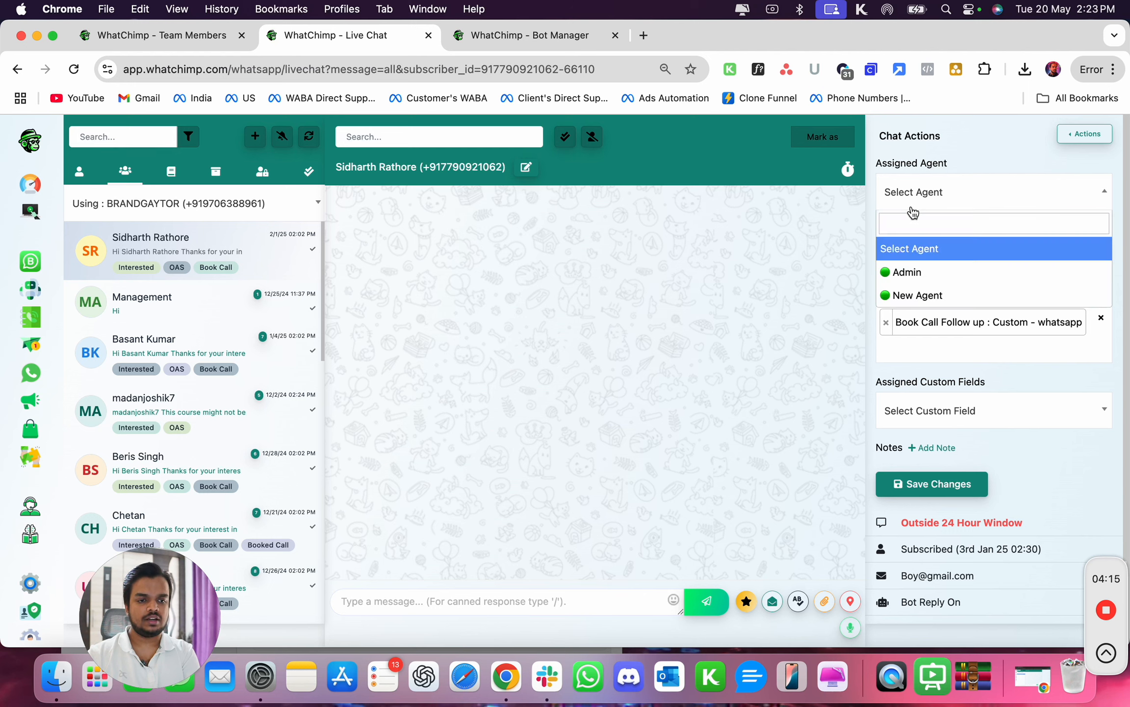
click(900, 296)
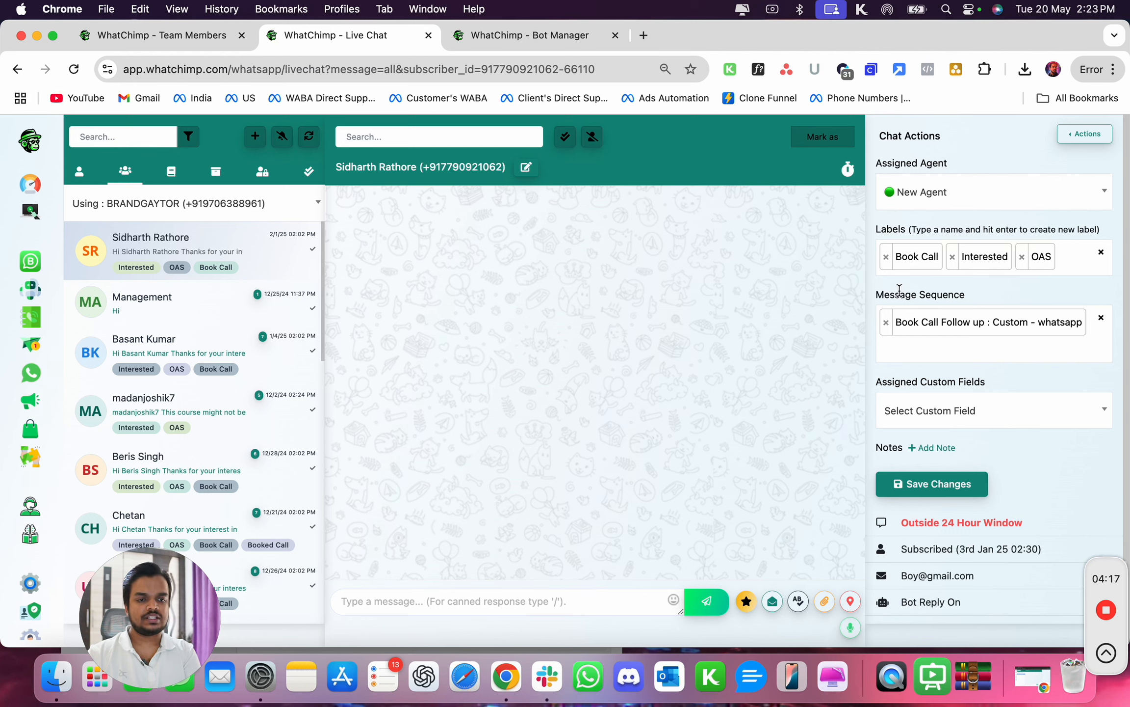
click(935, 488)
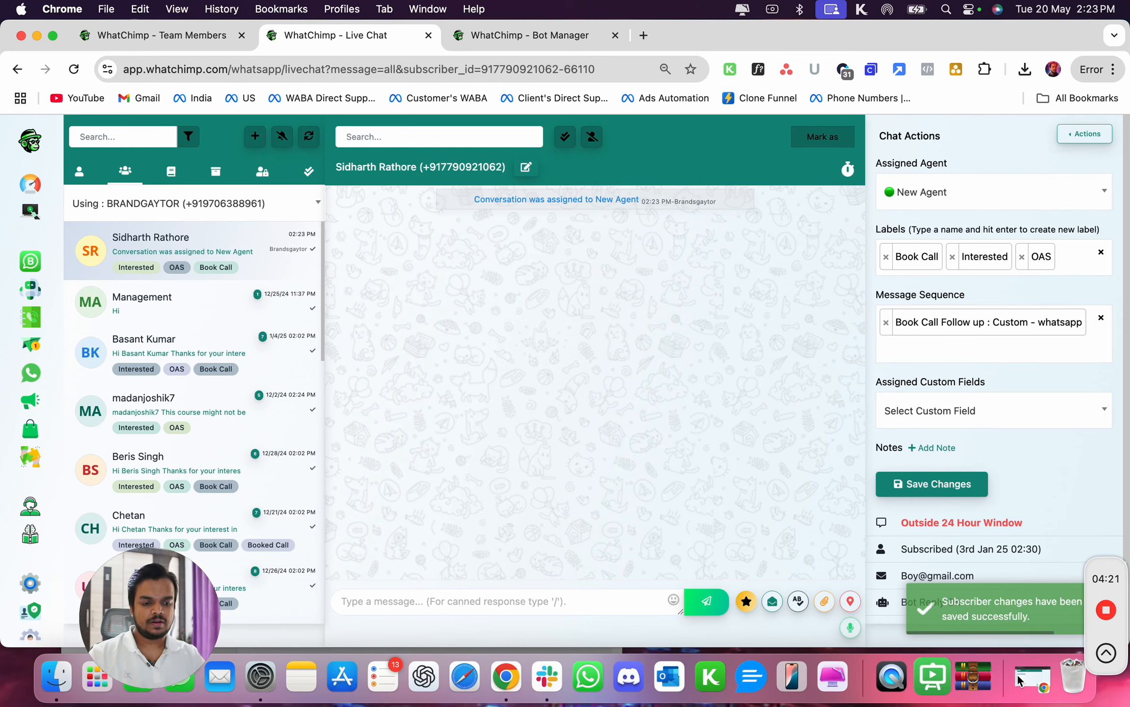
- Reload the agent's Live Chat and open the conversation assigned to them
click(1033, 677)
click(72, 73)
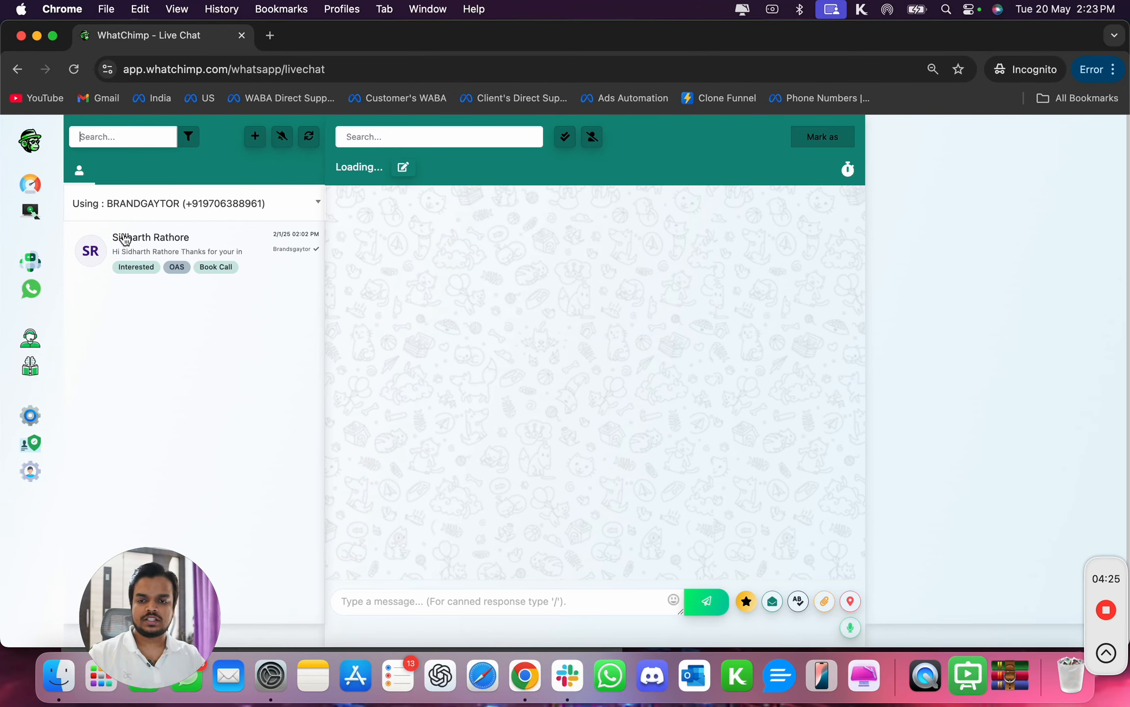
click(133, 246)
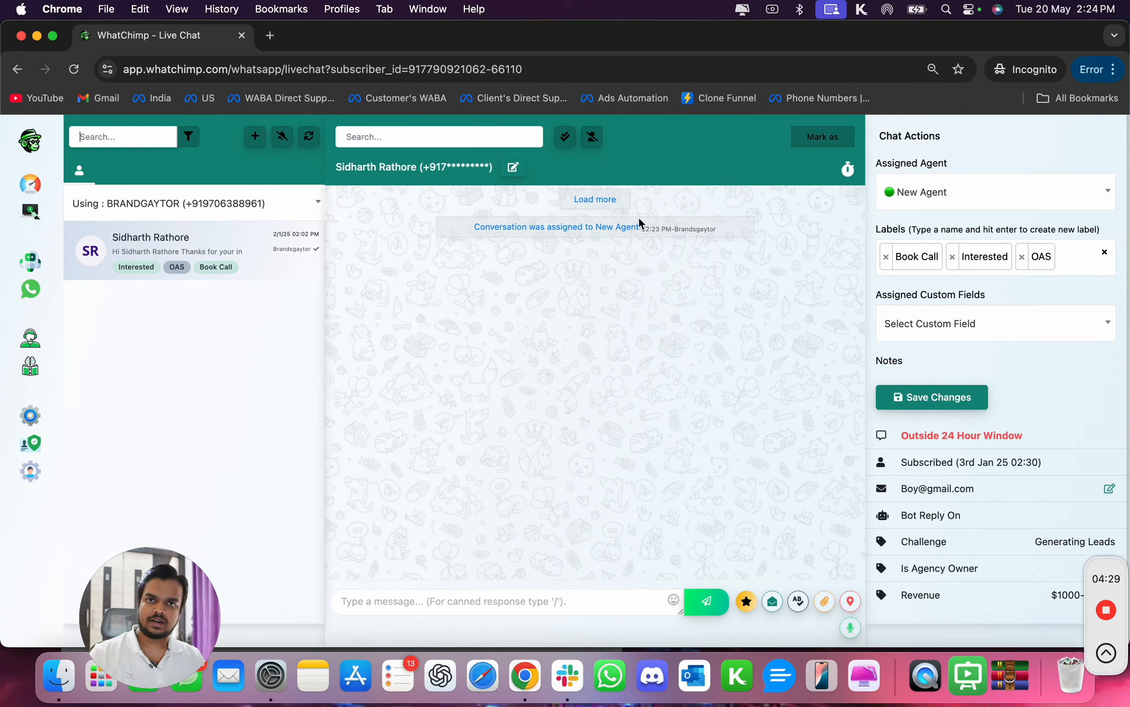
- Try from the agent's account to reassign the conversation to Admin and save the changes
click(937, 202)
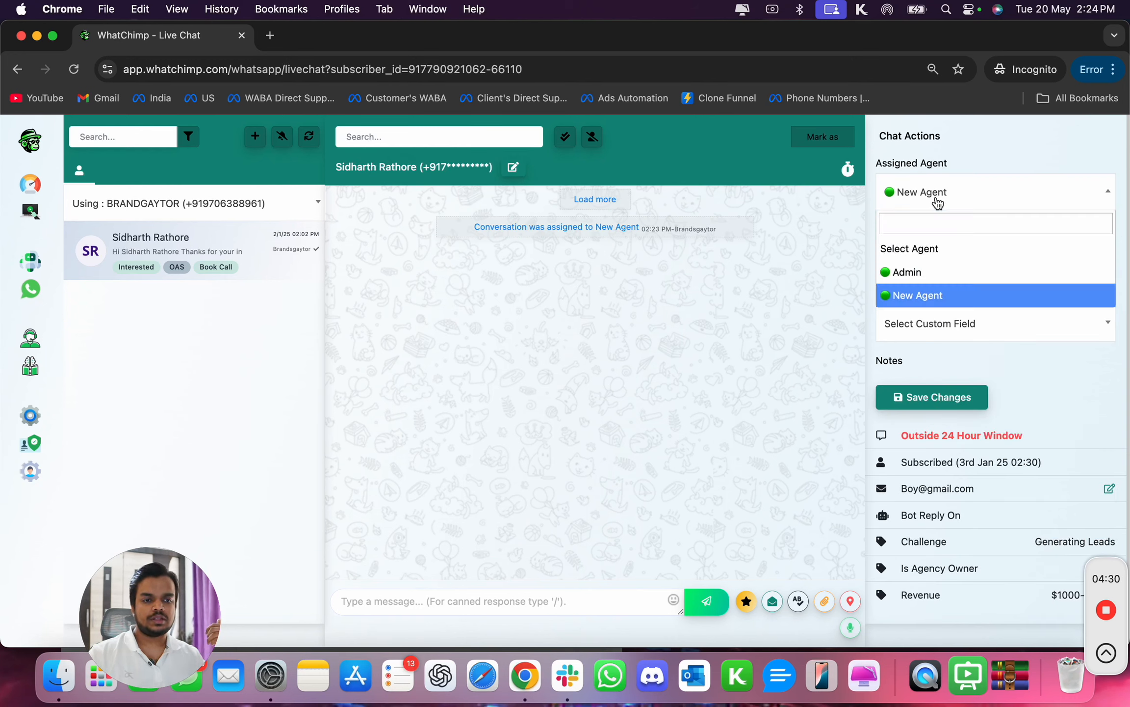
click(924, 271)
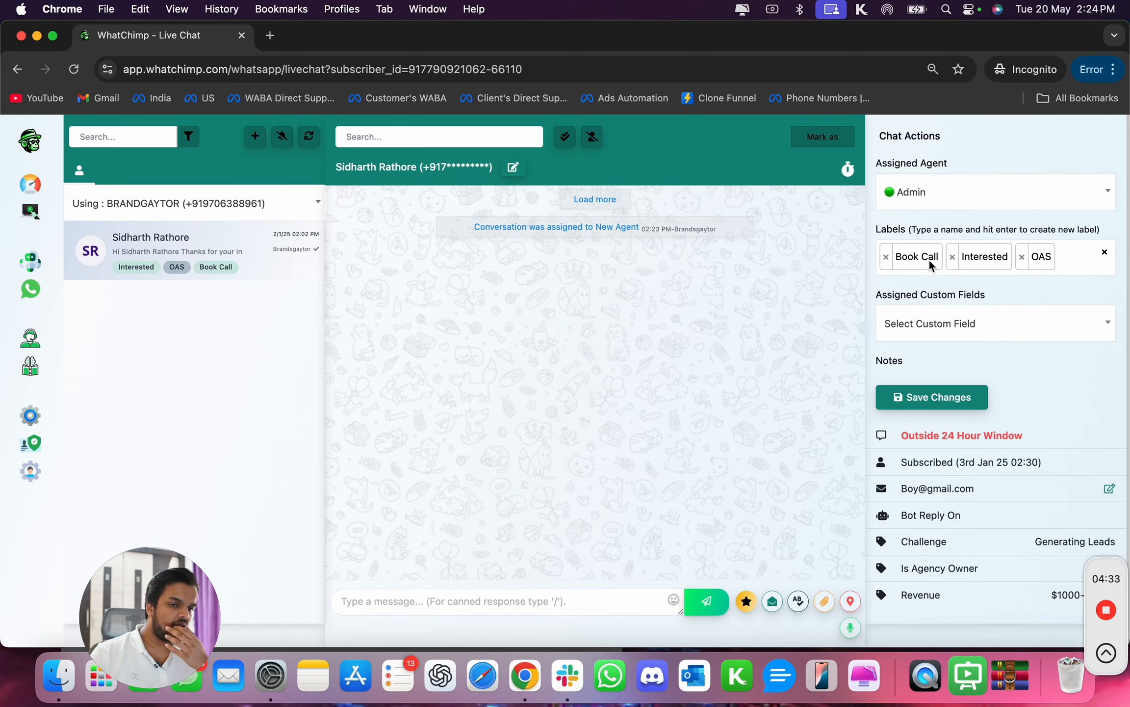
click(889, 399)
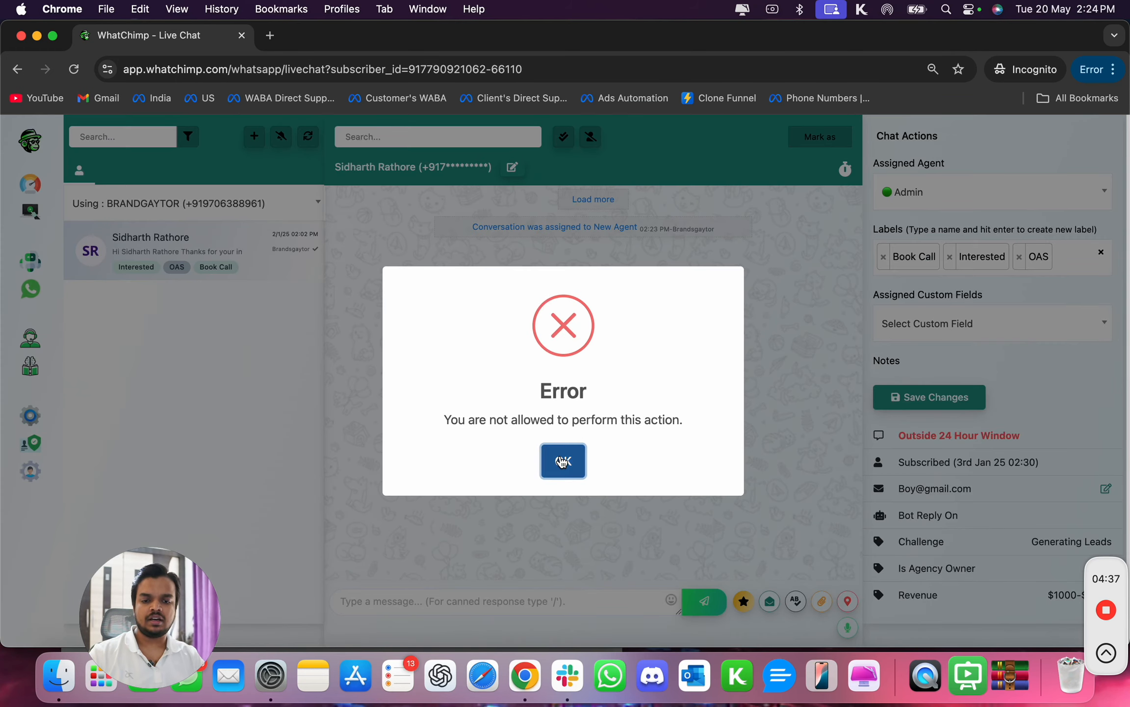
click(562, 461)
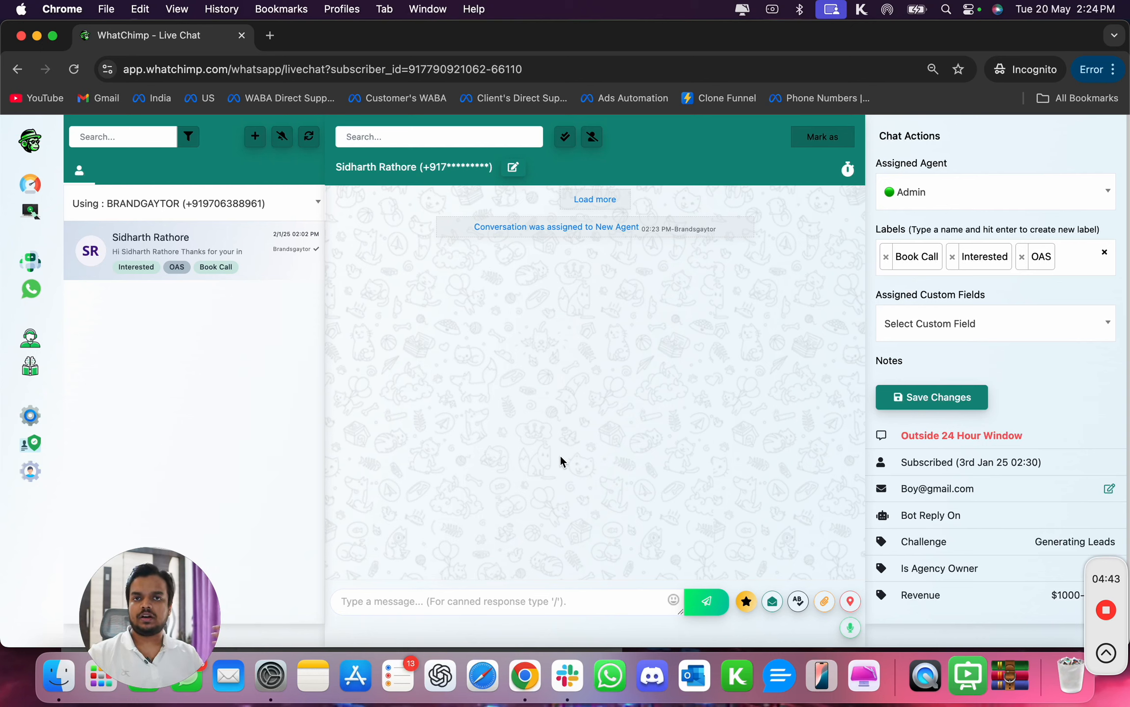
click(930, 190)
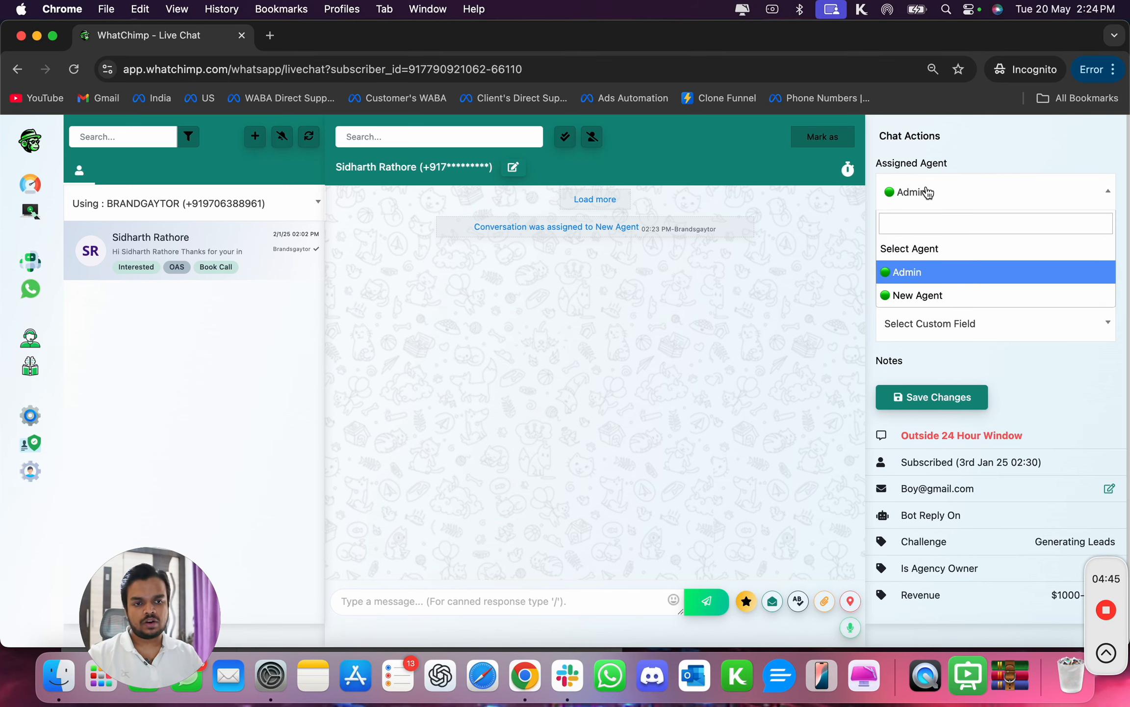
click(896, 297)
click(929, 193)
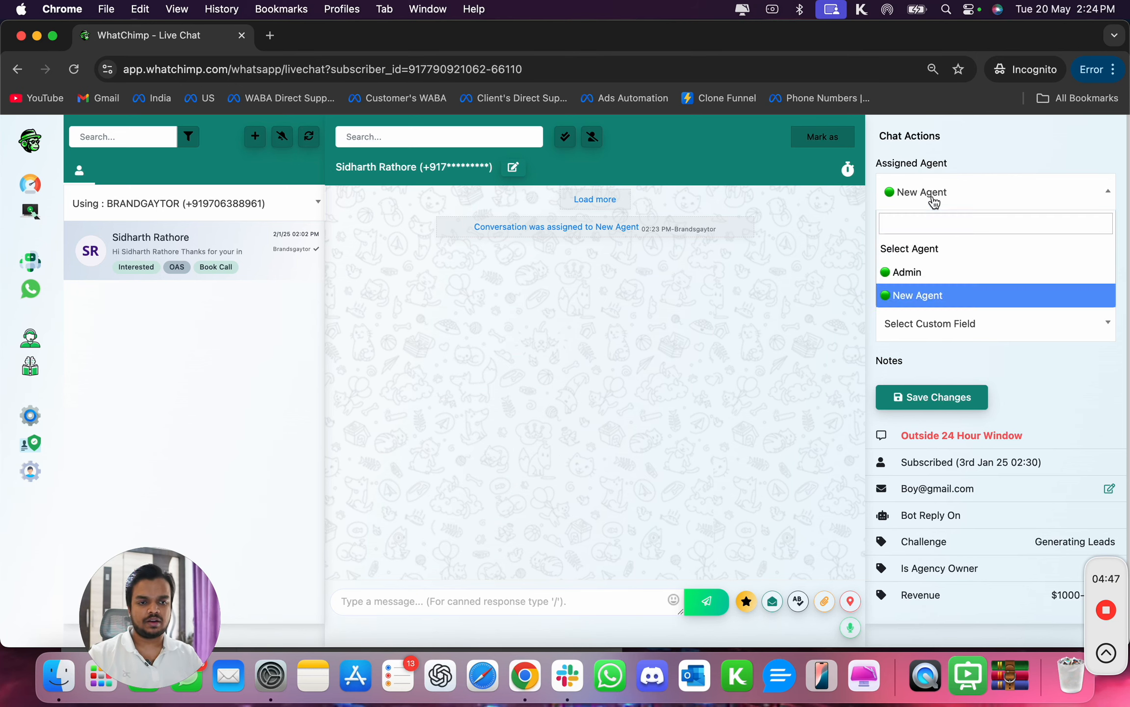
click(901, 280)
click(937, 399)
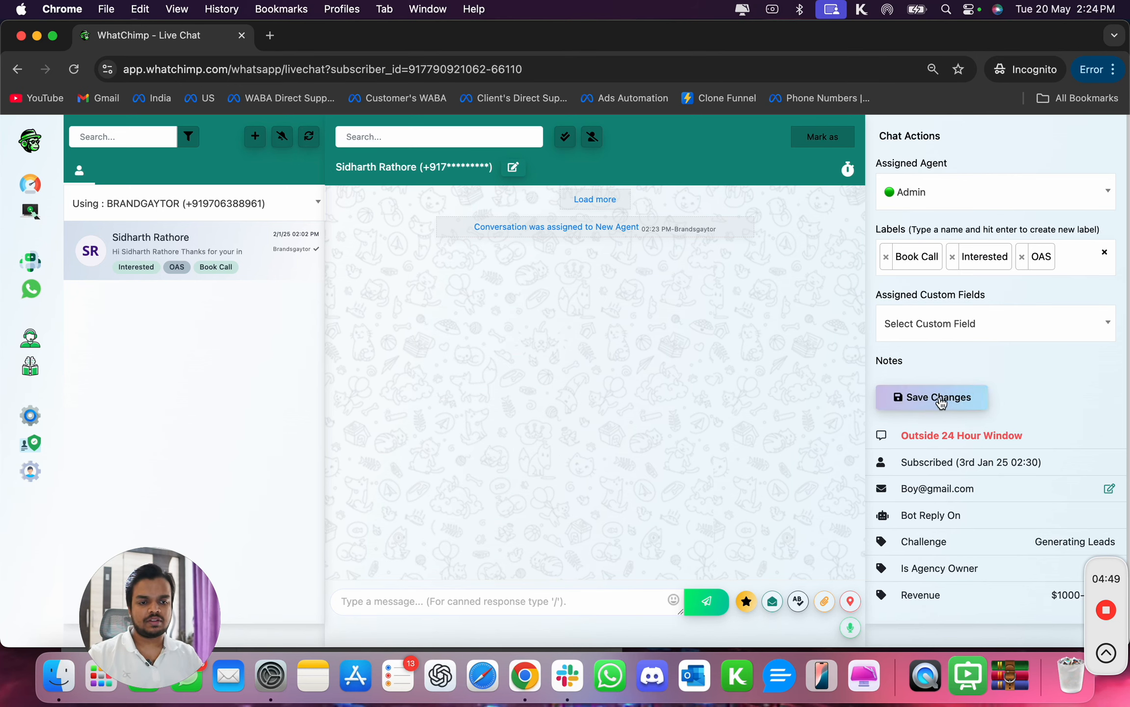
click(564, 462)
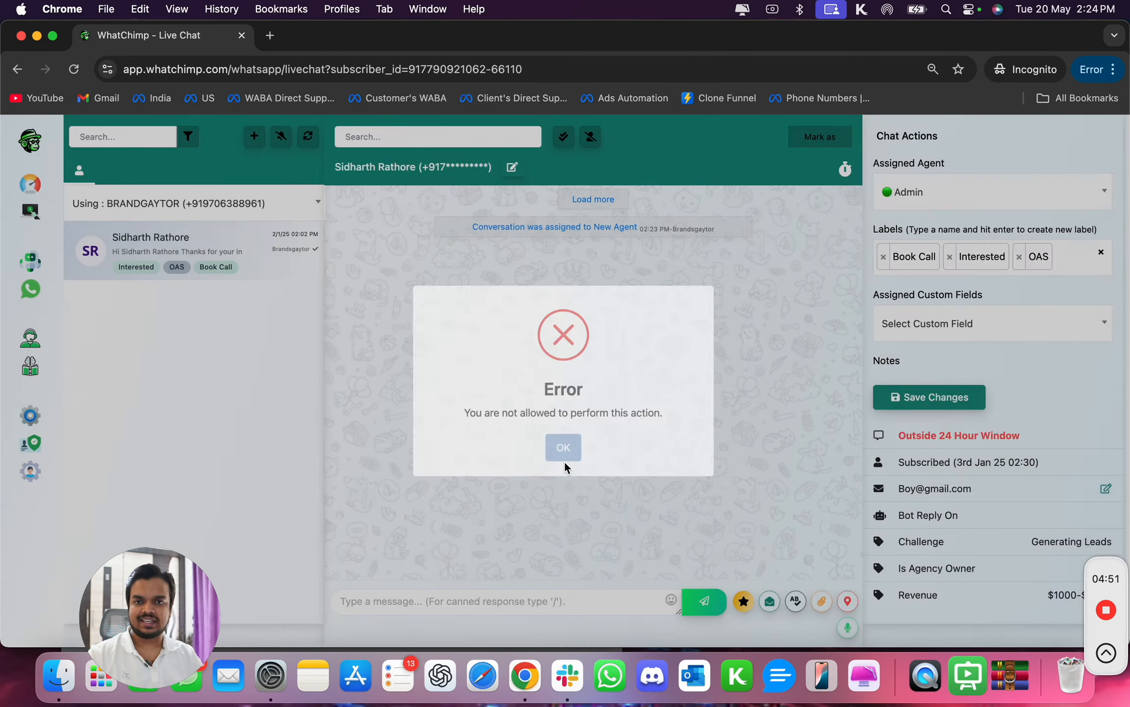
- In the admin's Live Chat, reassign the conversation to Admin and save the changes
click(37, 35)
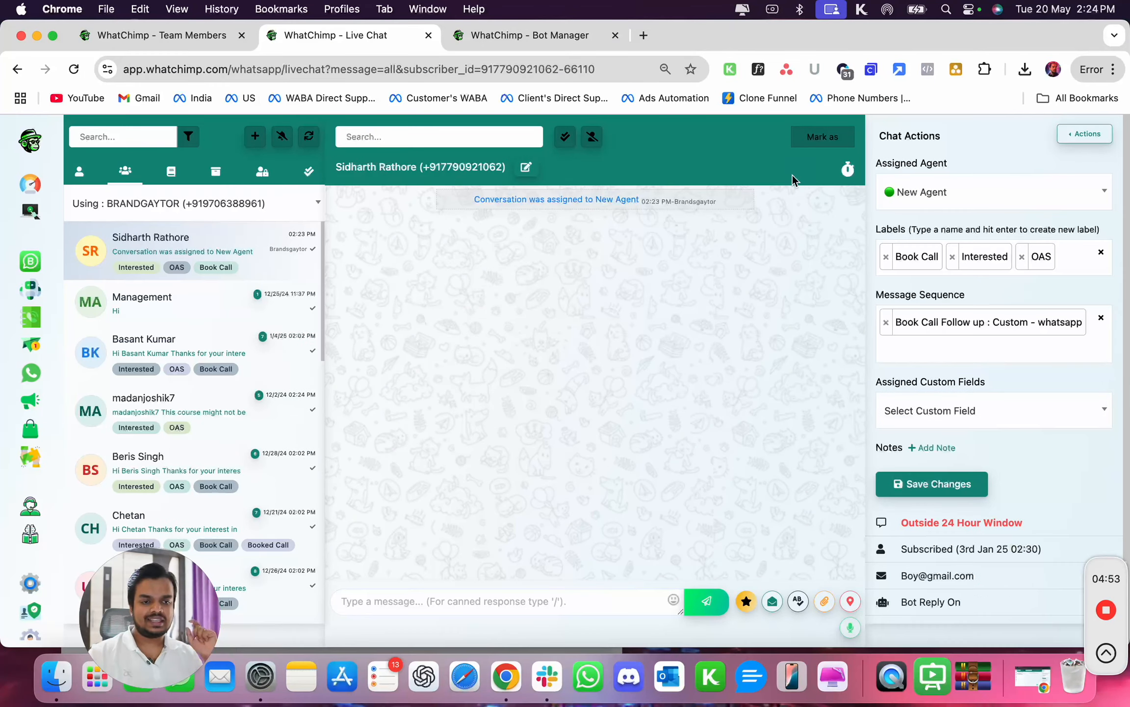
click(910, 194)
click(919, 275)
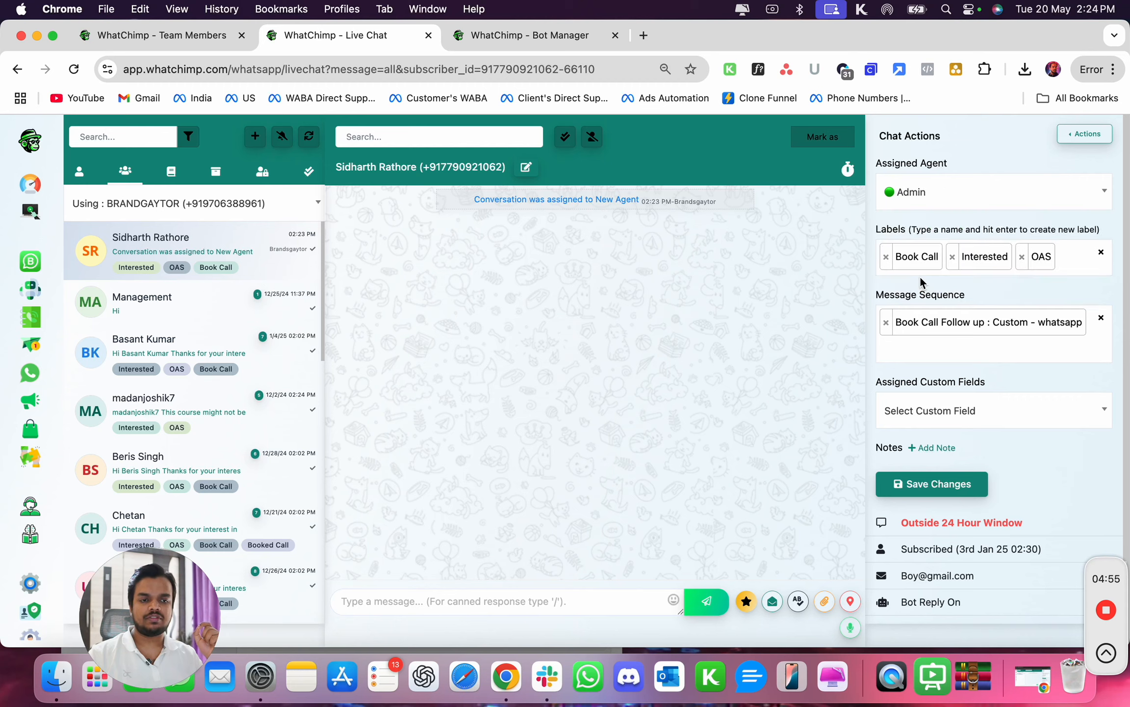
click(903, 484)
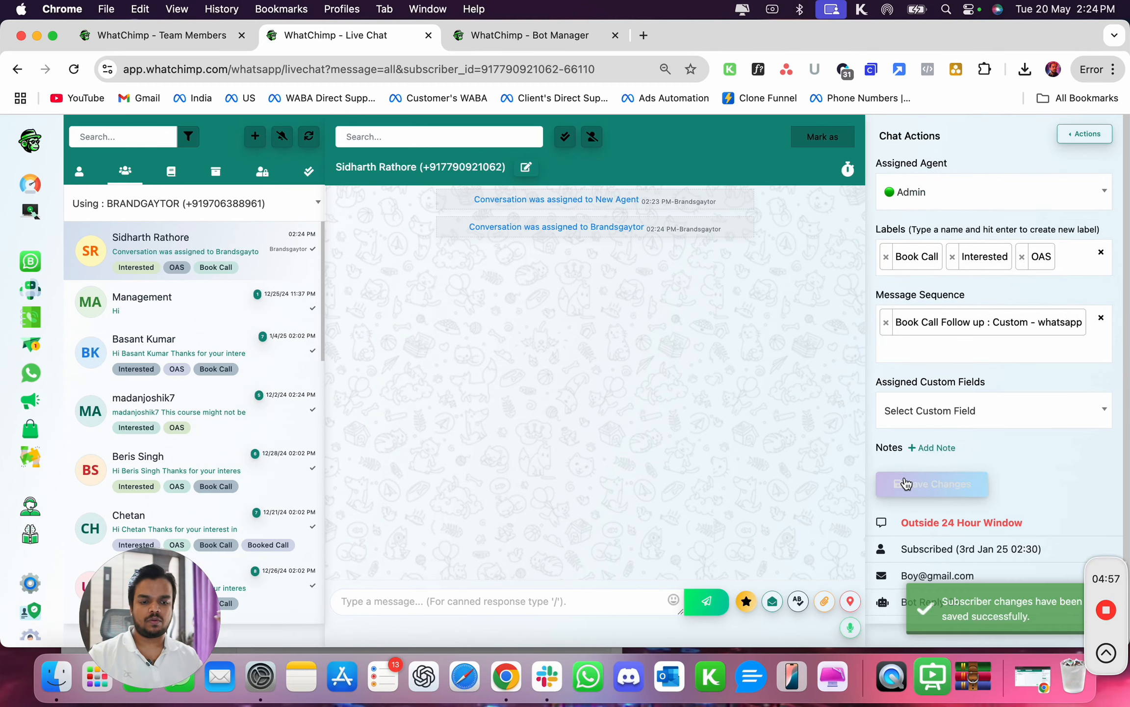
- Reload the agent's Live Chat to check which conversations it shows
click(1033, 679)
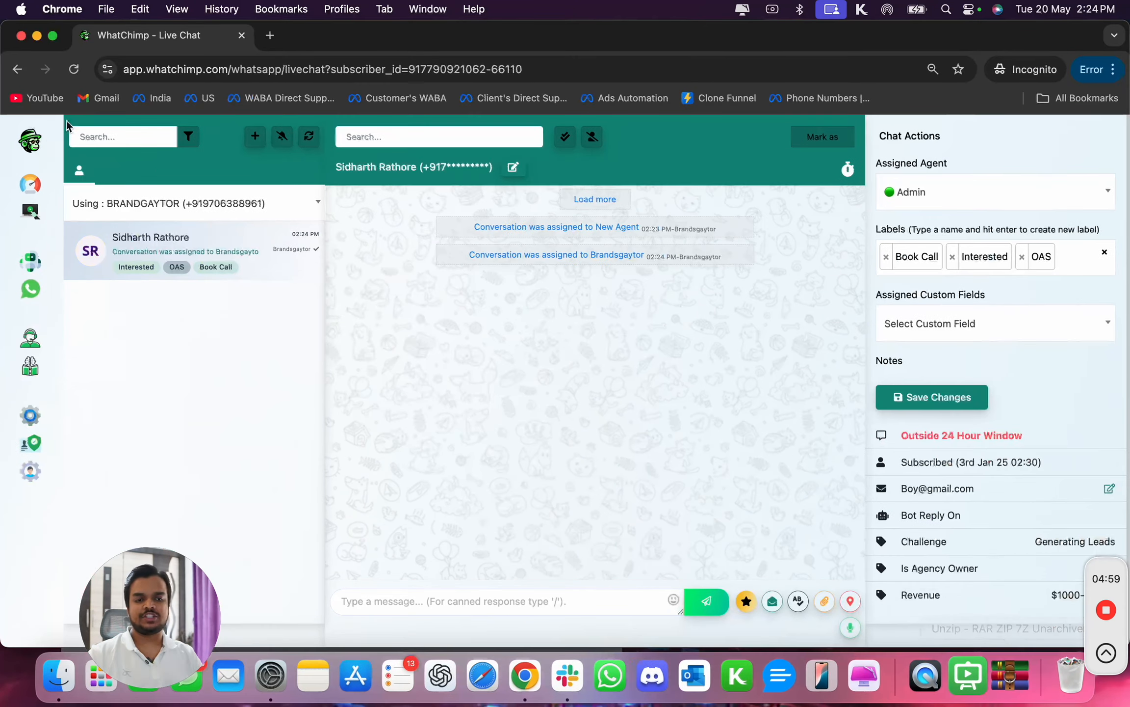
click(78, 74)
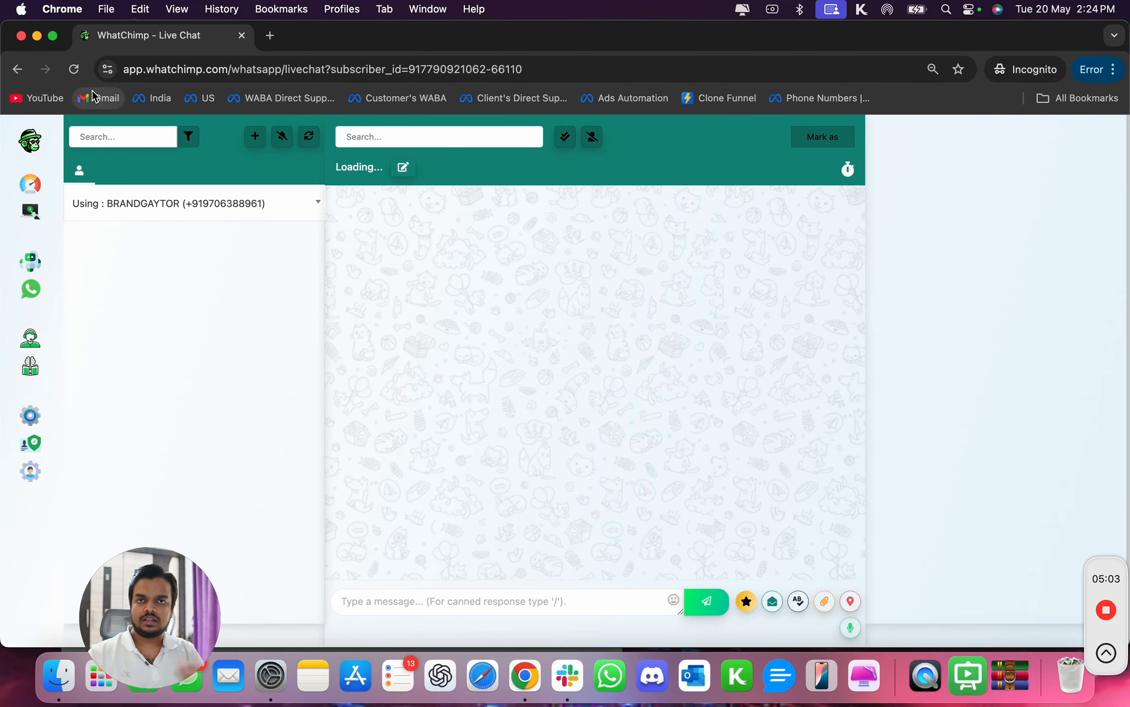
click(37, 35)
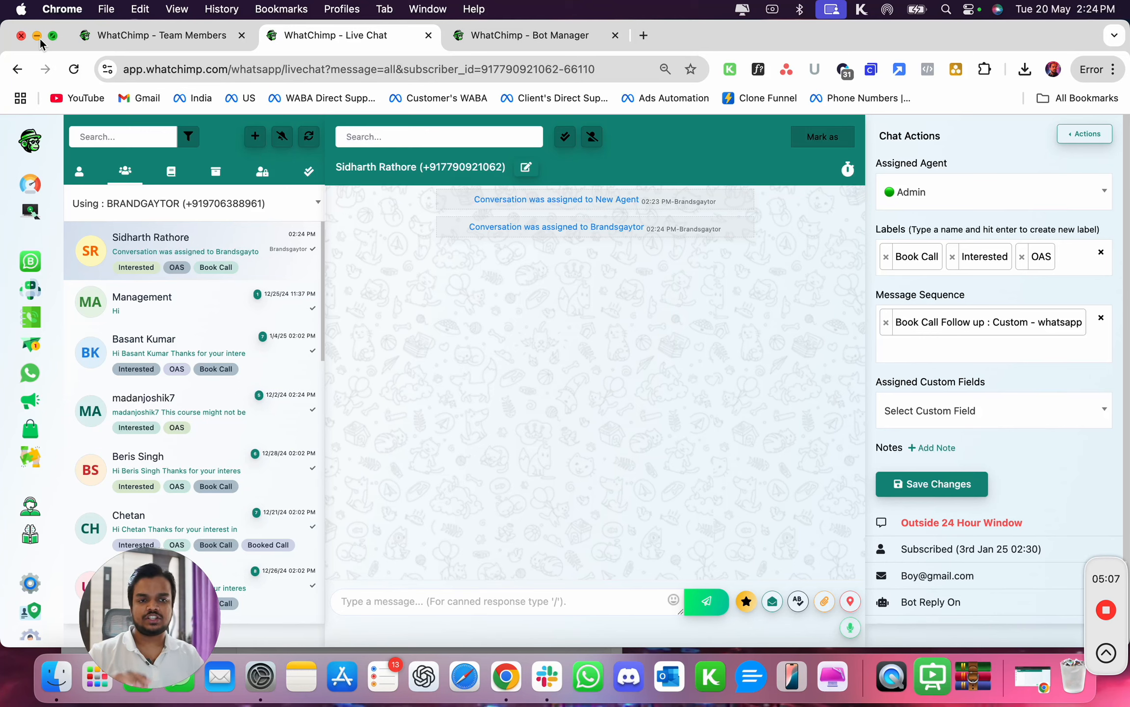
- Try to enable Allow Only Assigned Chat in Livechat for New Agent and update the team member
click(124, 38)
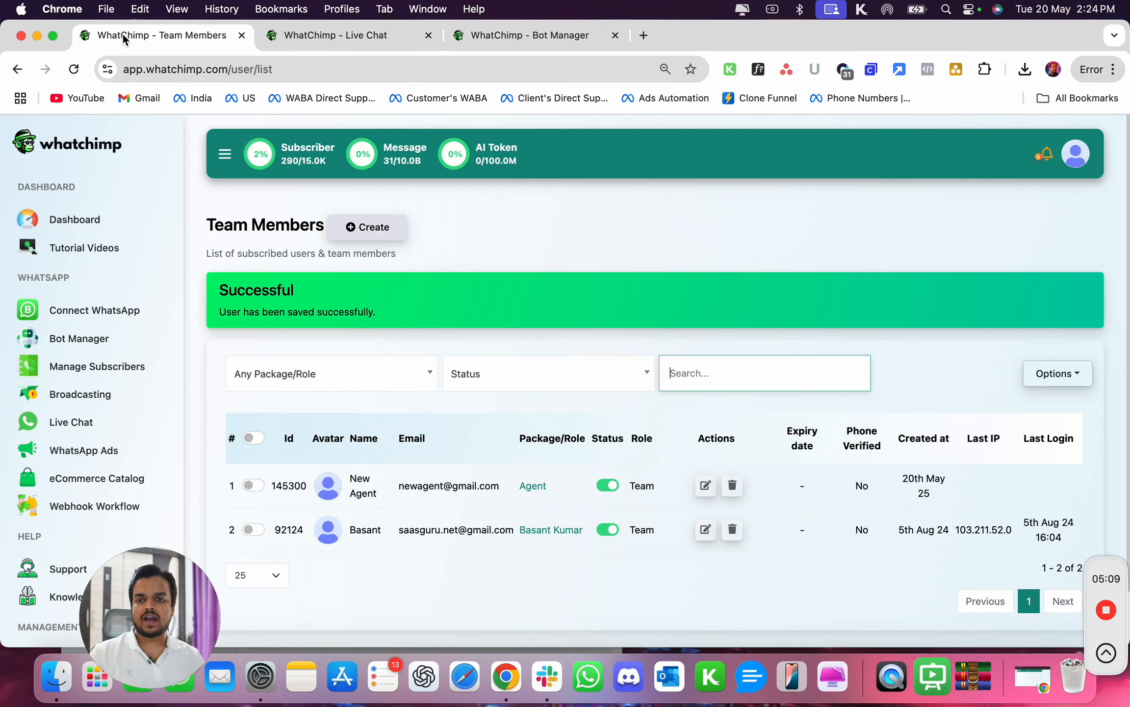
click(706, 485)
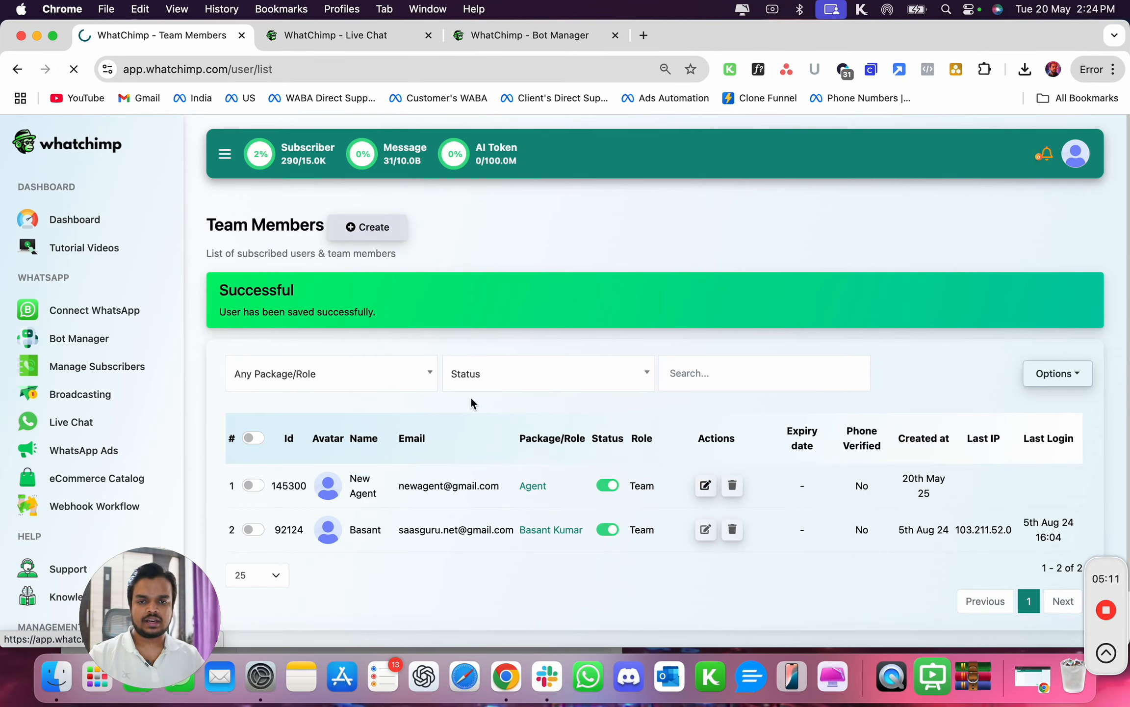
scroll(395, 420, down, 3)
click(407, 396)
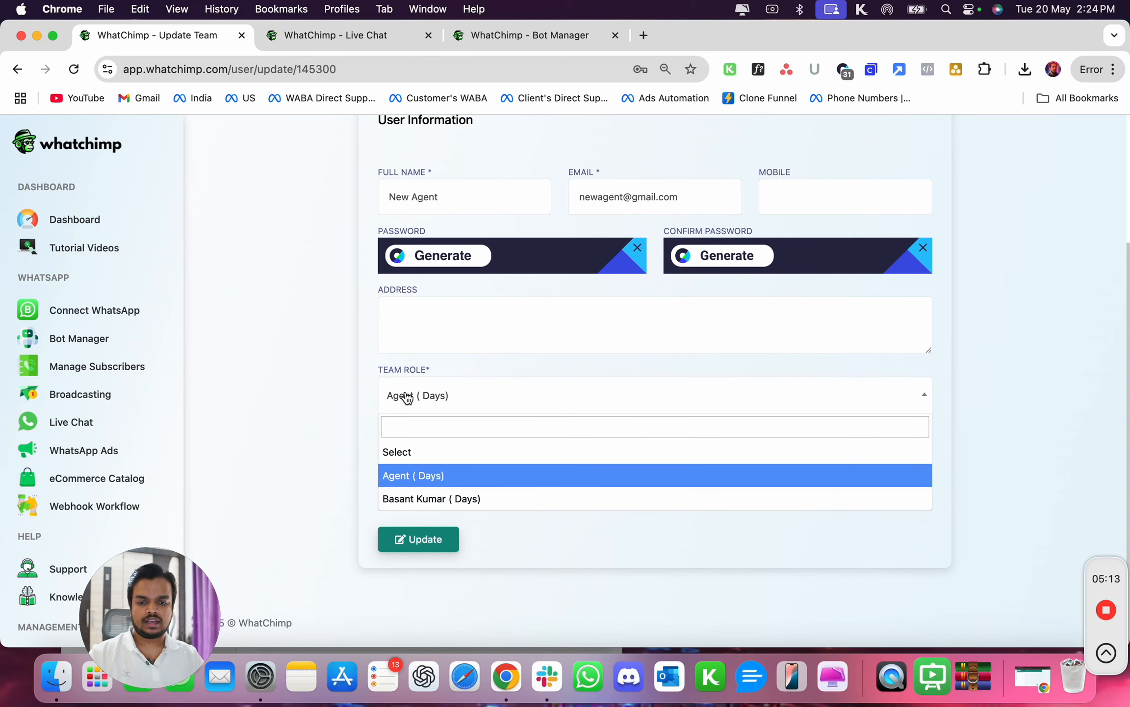
click(319, 400)
click(388, 499)
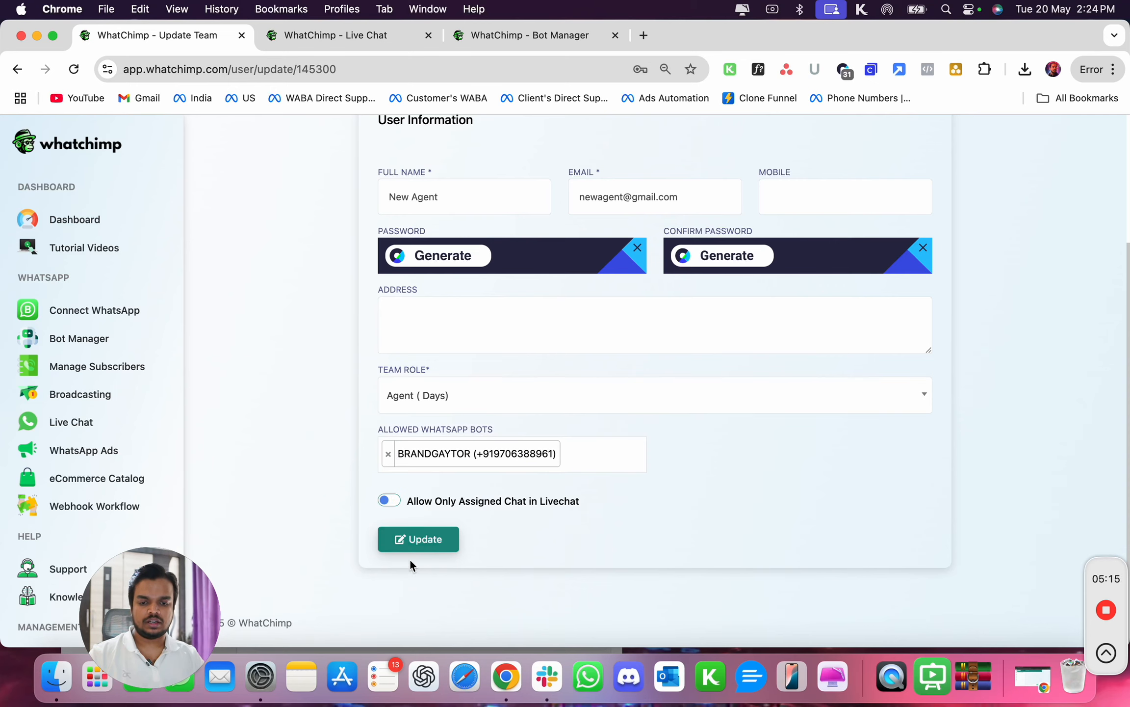
click(435, 543)
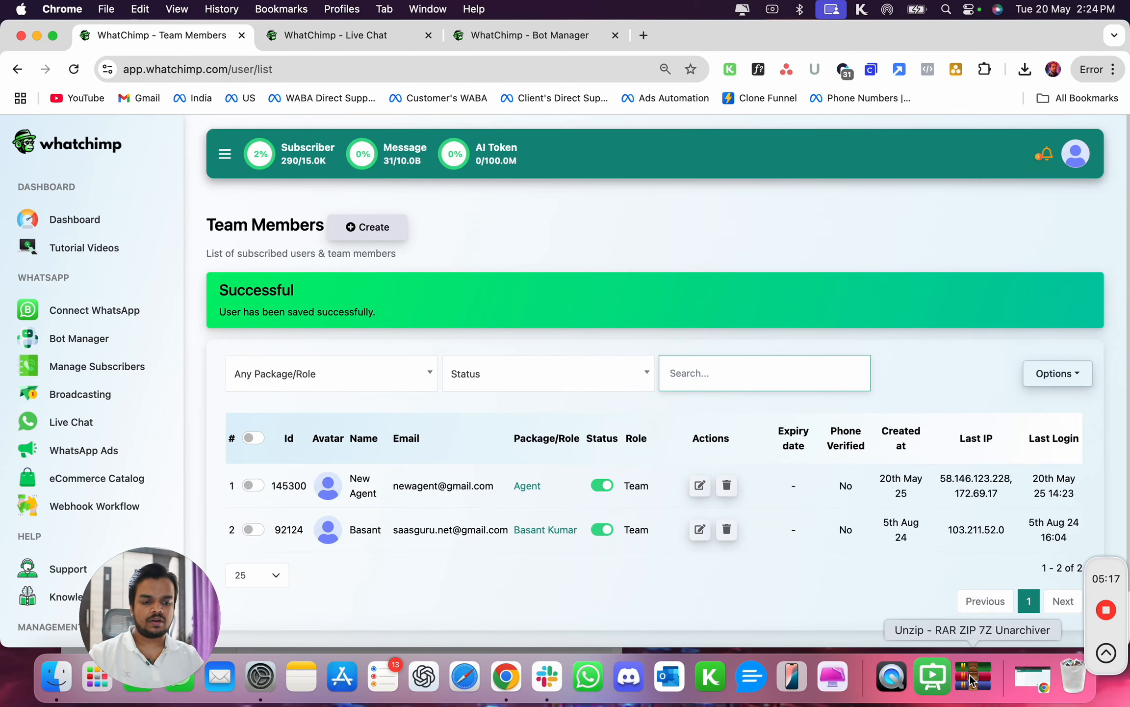
- Reload the agent's Live Chat to check which conversations are visible
click(1023, 677)
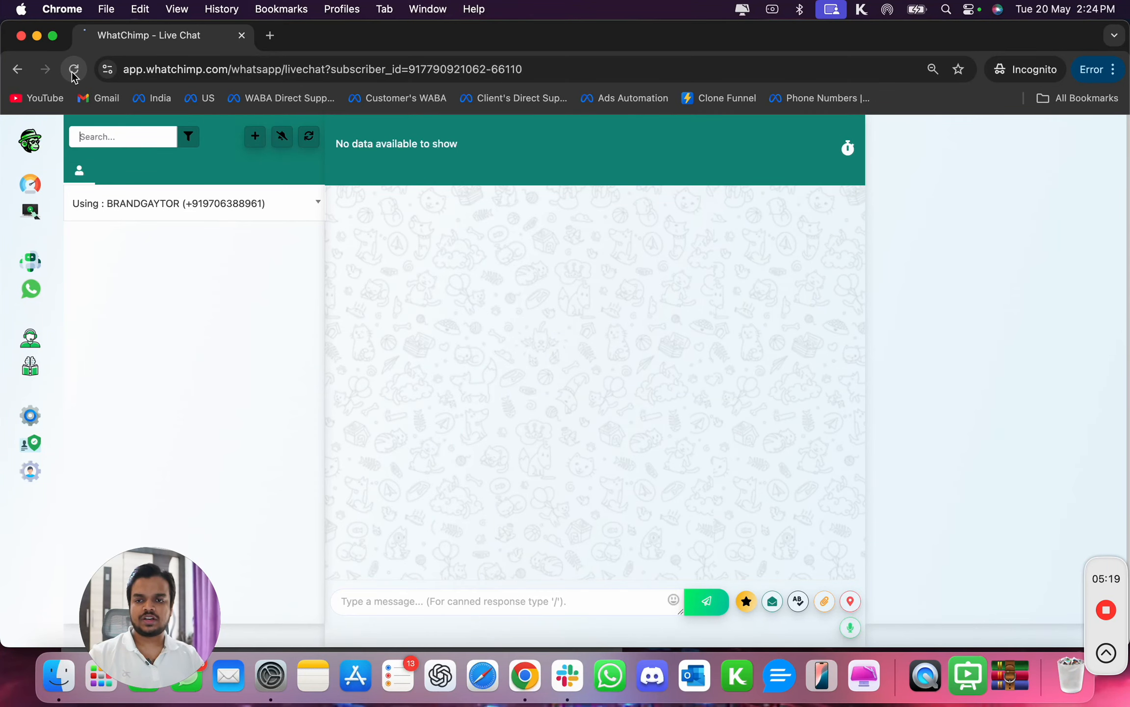
click(73, 69)
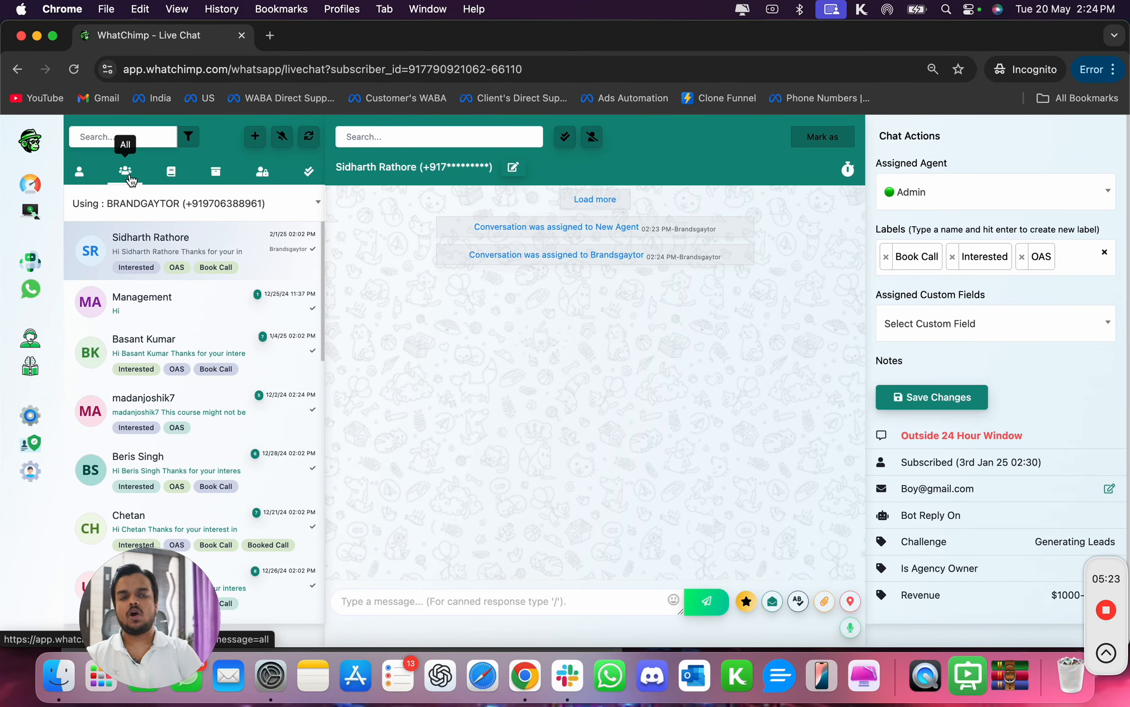
- Edit New Agent again, switch on Allow Only Assigned Chat in Livechat, and update the team member
click(37, 36)
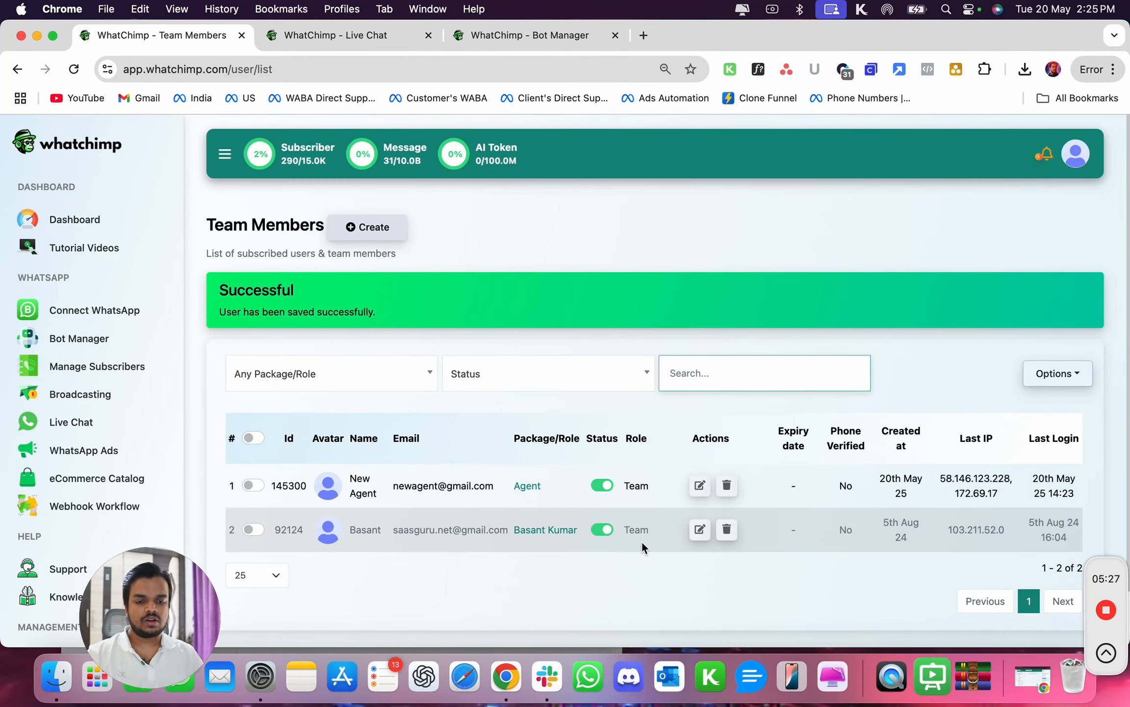
click(700, 486)
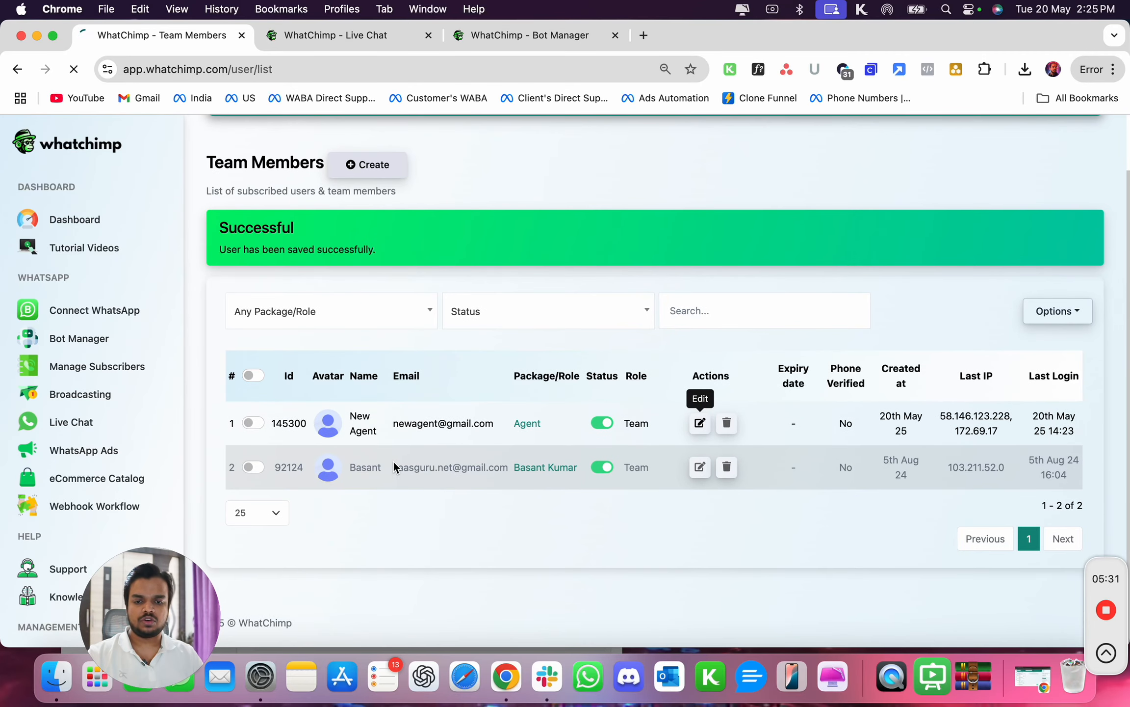
scroll(435, 443, down, 3)
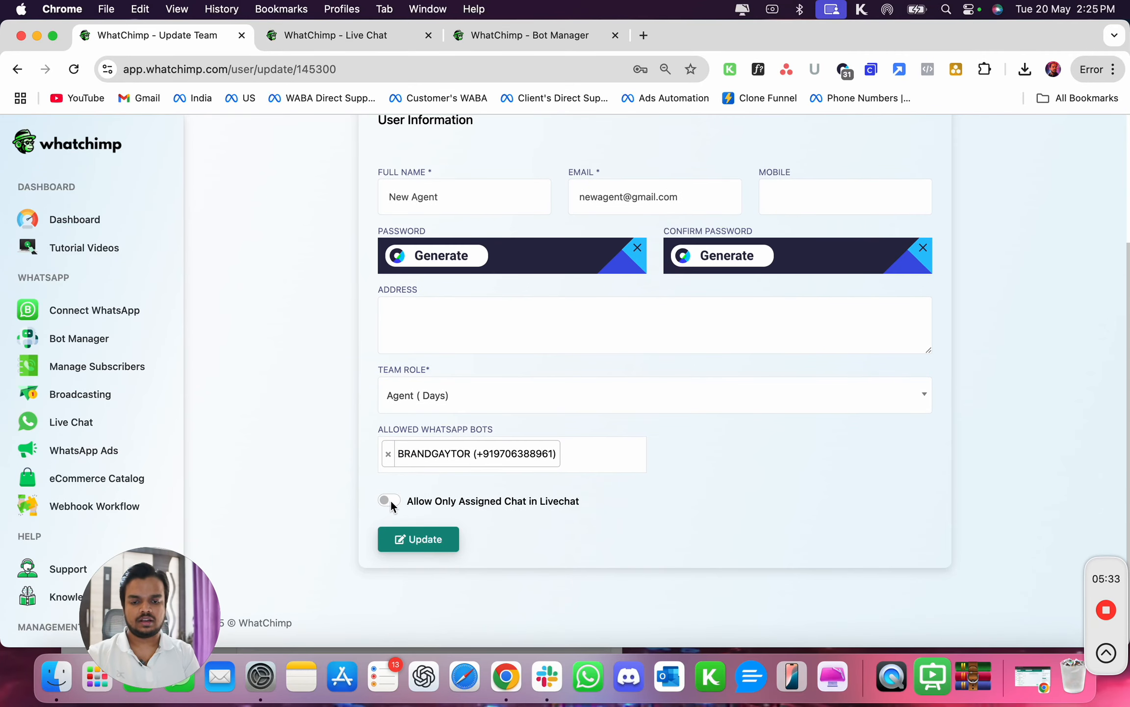
click(390, 500)
click(402, 537)
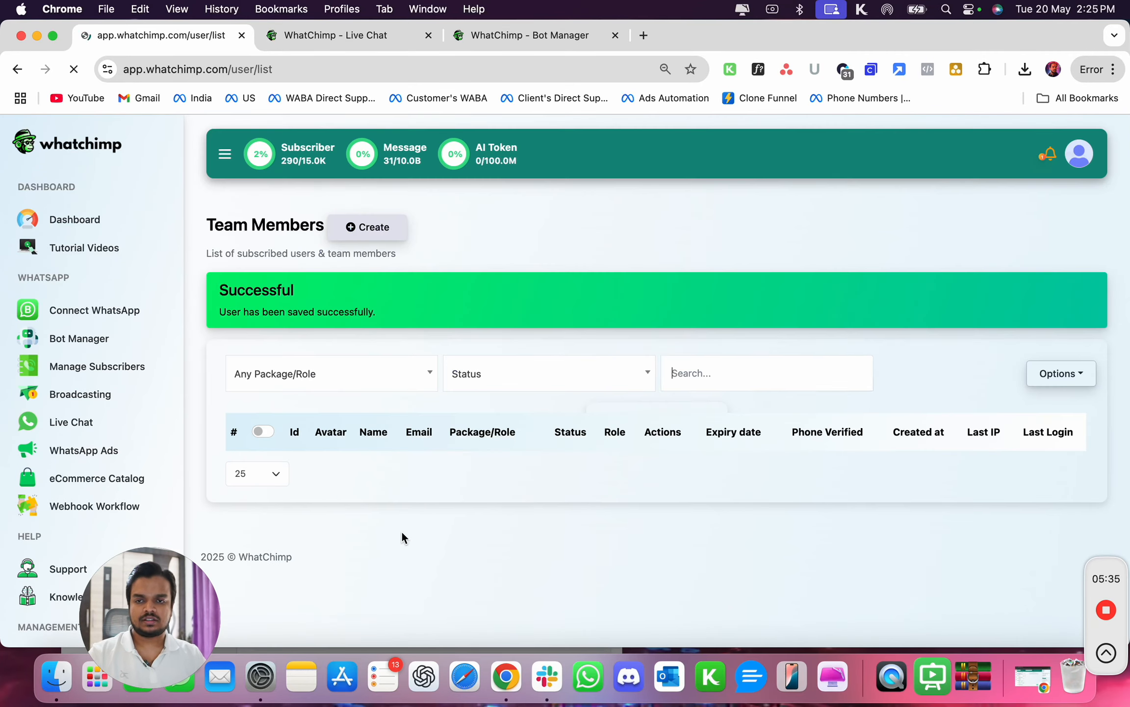
- Create a new bot reply in the Bot Manager and open the Start Bot Flow node's settings
click(84, 345)
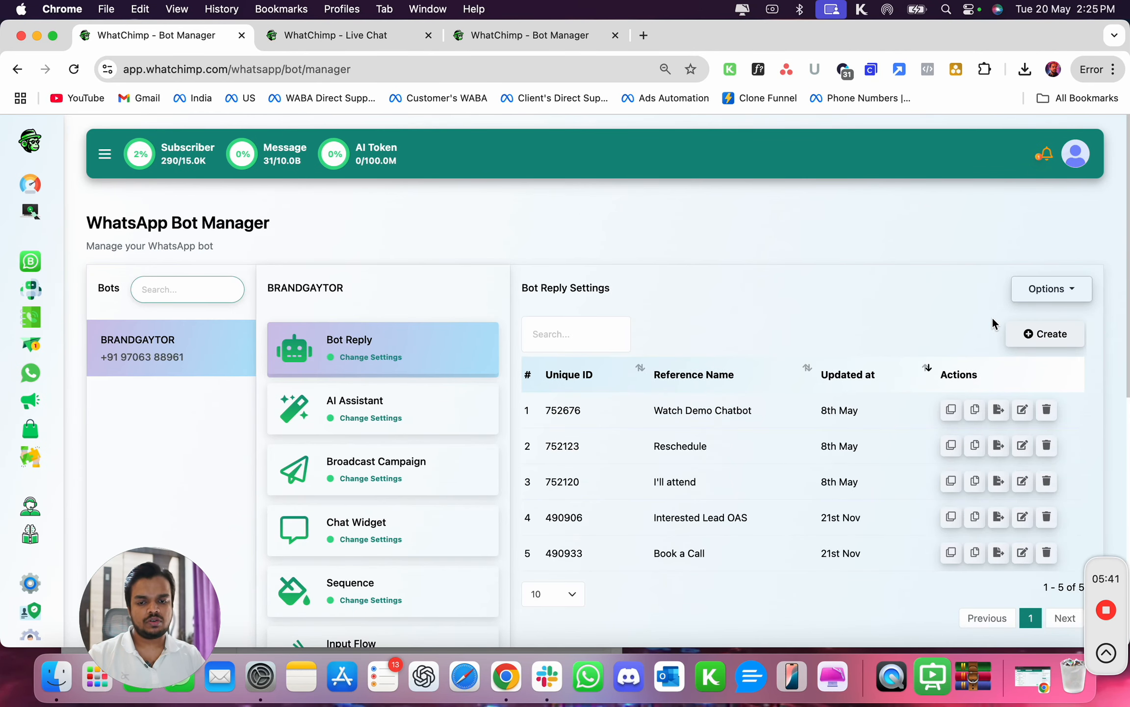
click(1028, 334)
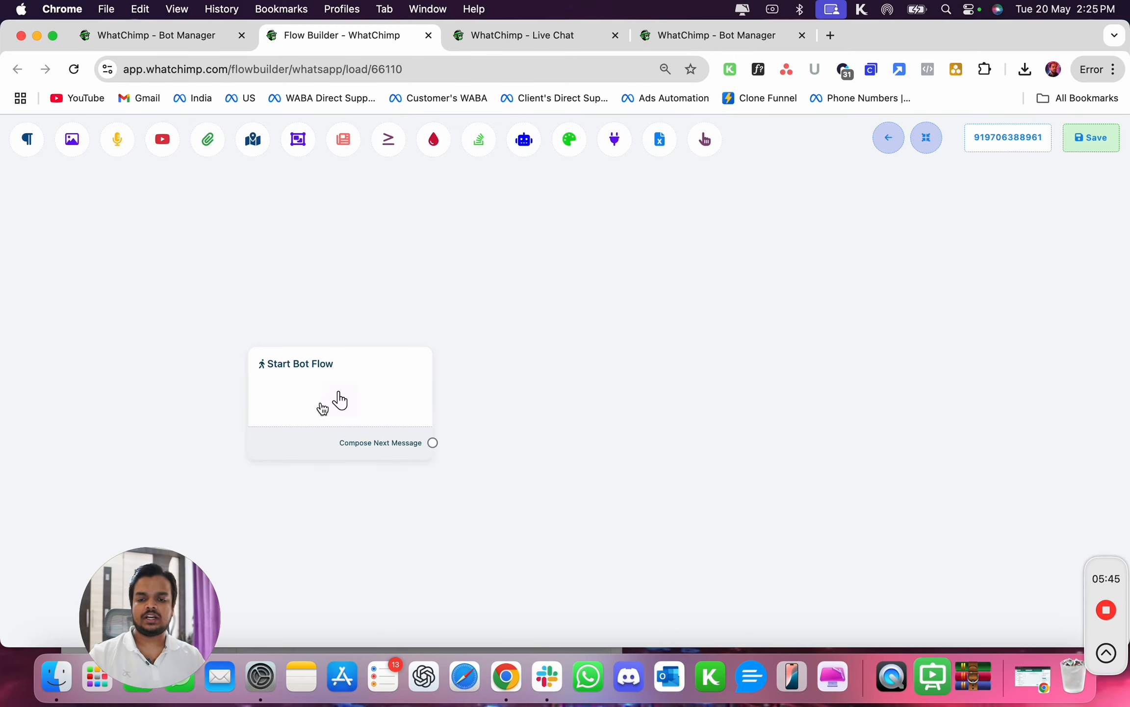
click(339, 400)
- Set the bot trigger keyword to "I need support"
drag(121, 606, 515, 603)
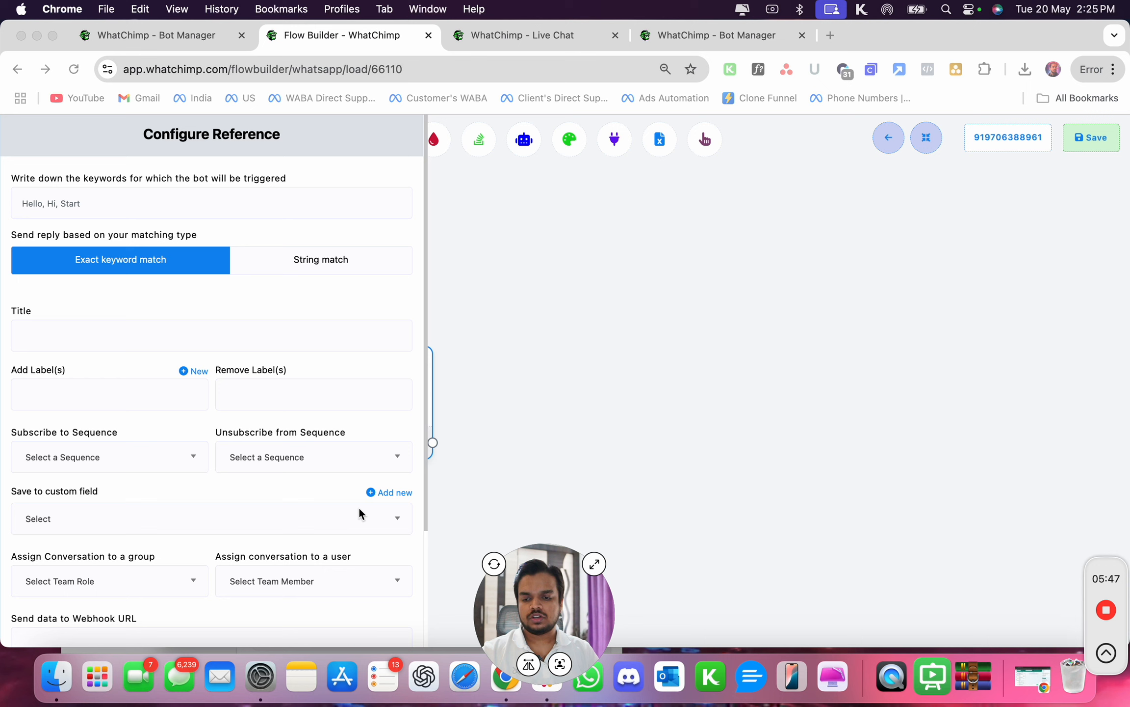
click(607, 372)
scroll(245, 495, down, 5)
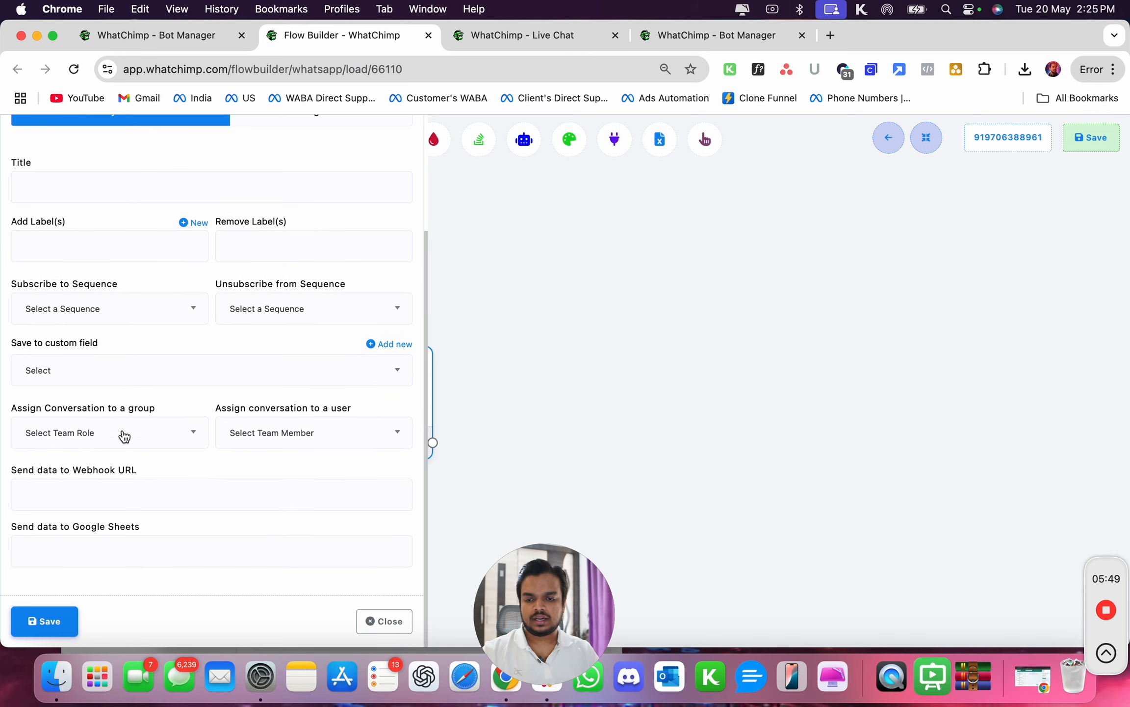
scroll(129, 392, up, 5)
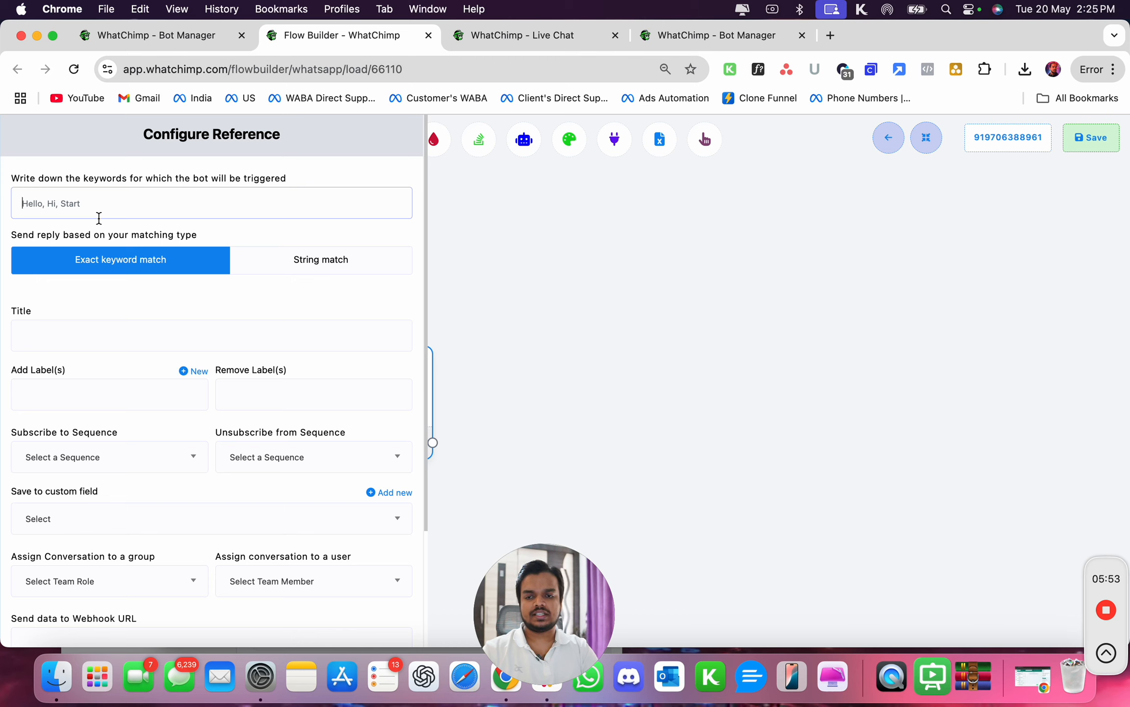
text(I need support)
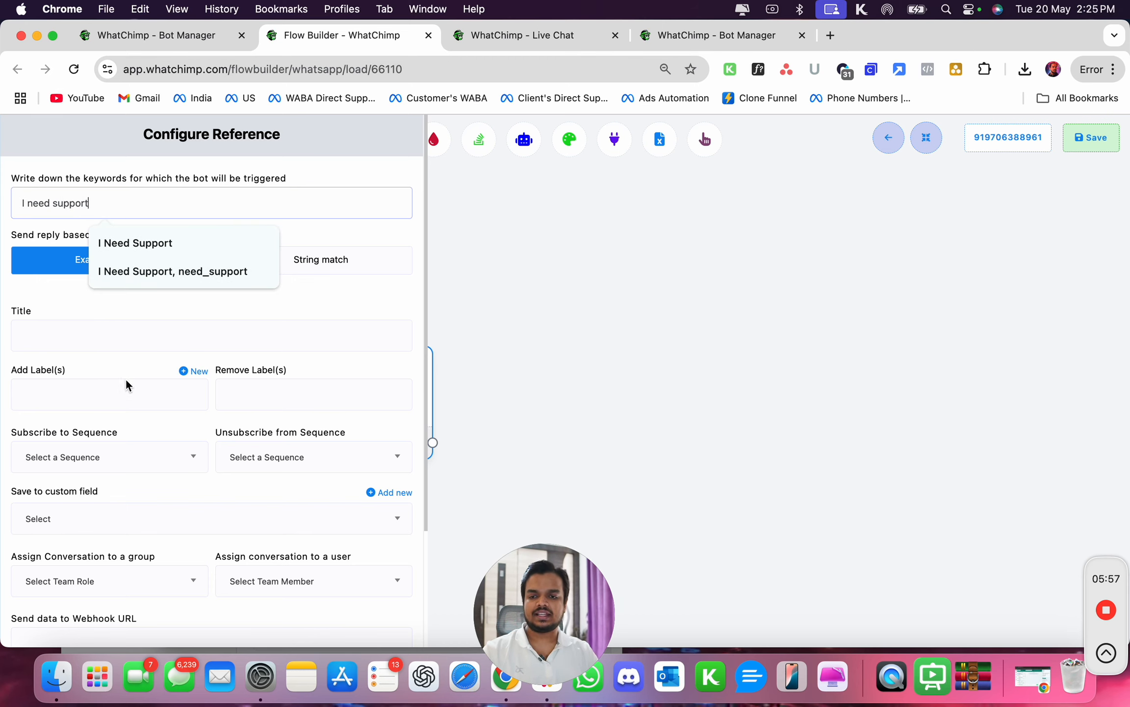
click(262, 172)
- Choose String match as the matching type and title the reply "Support"
scroll(239, 290, down, 4)
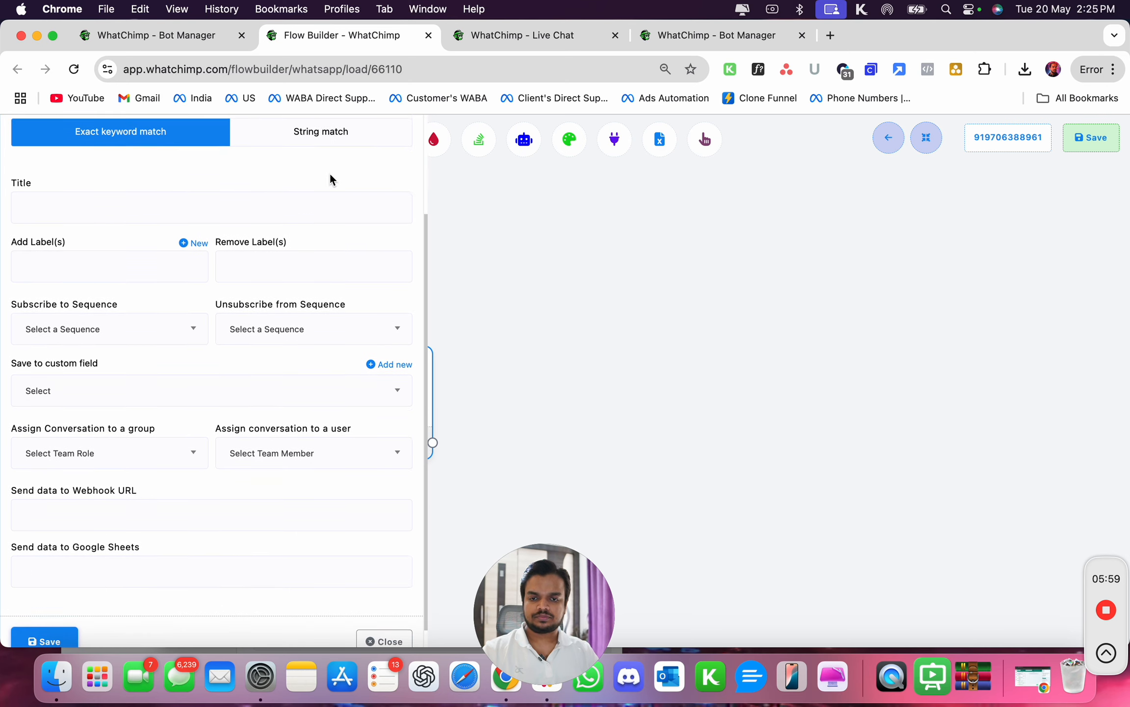
click(341, 136)
click(235, 210)
text(Support)
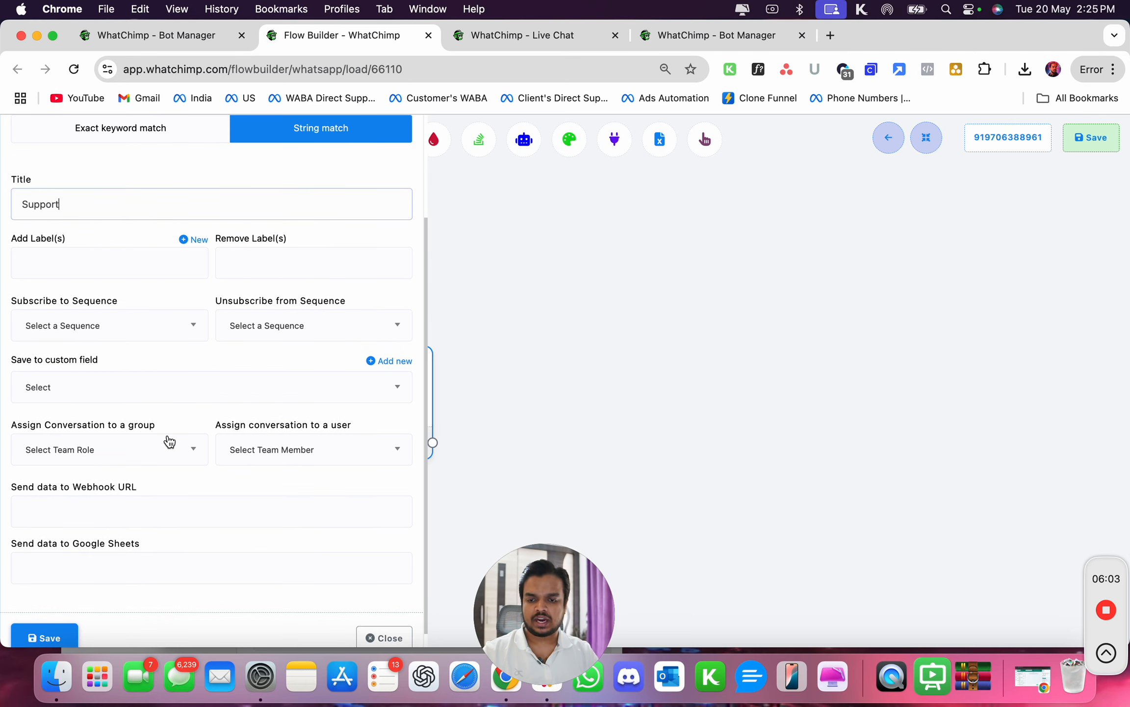
- Assign the conversation to the Agent team role group
click(152, 456)
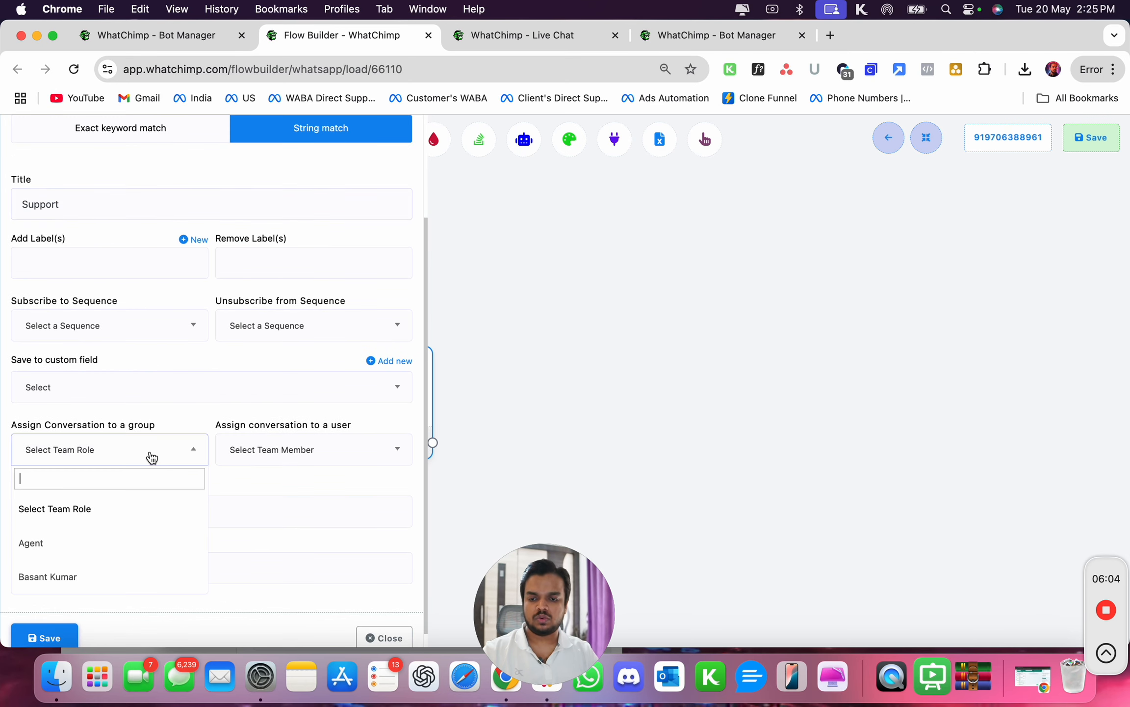
click(97, 543)
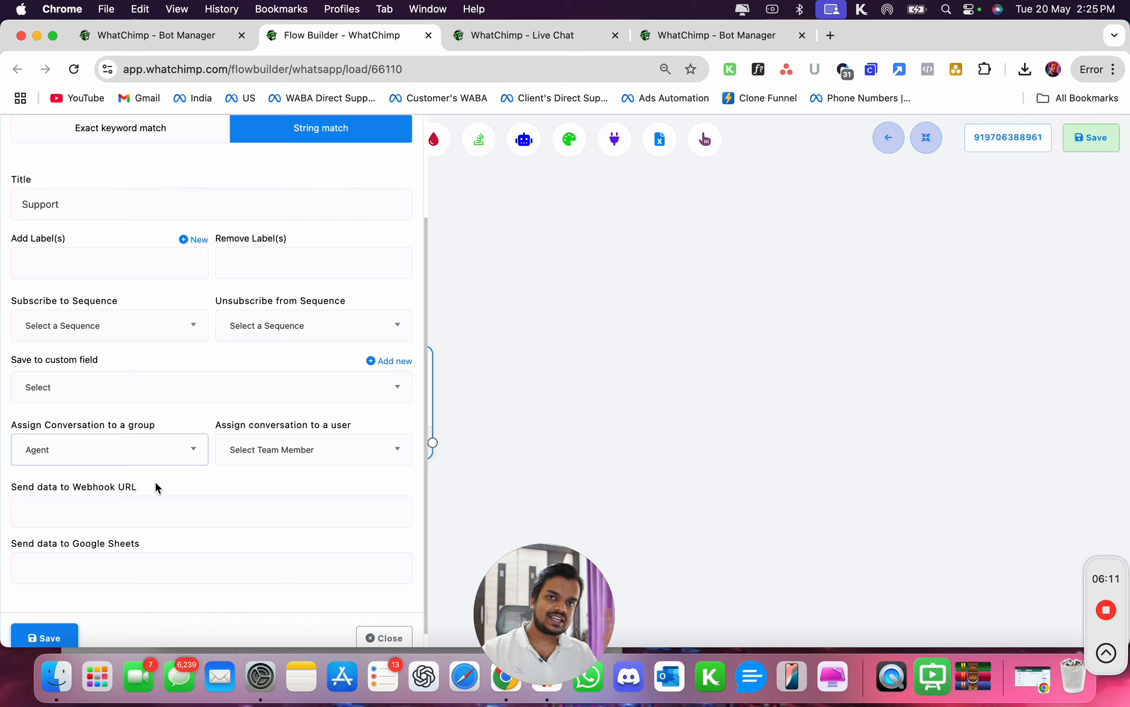
click(177, 460)
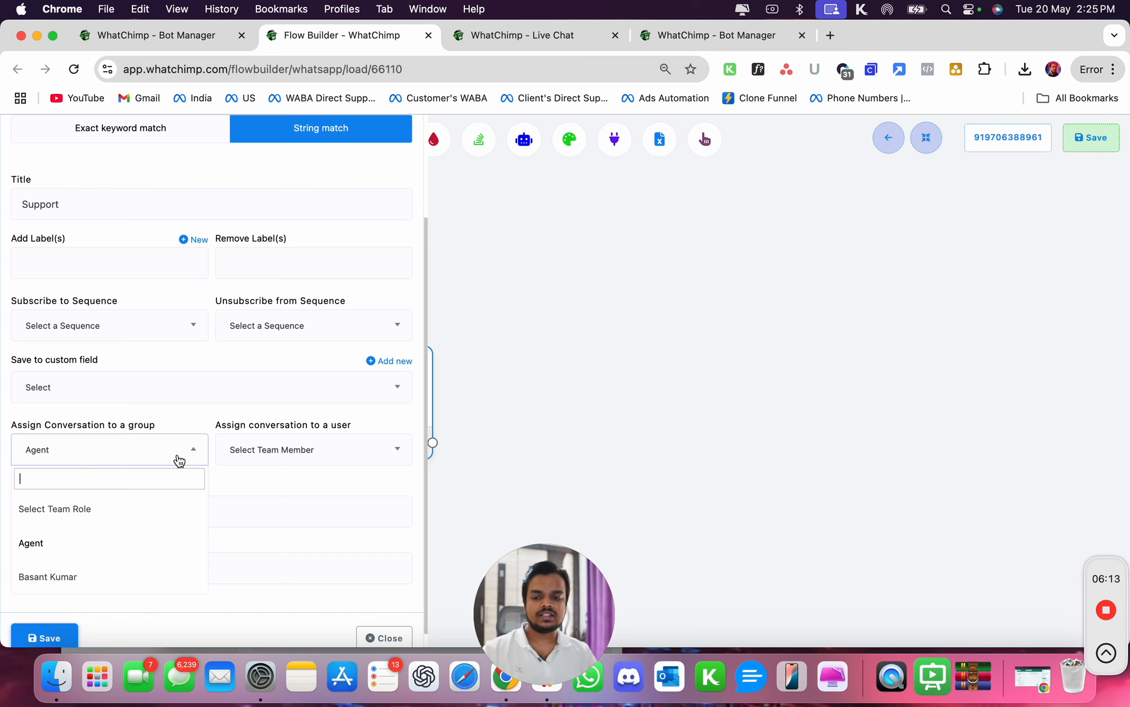
click(283, 466)
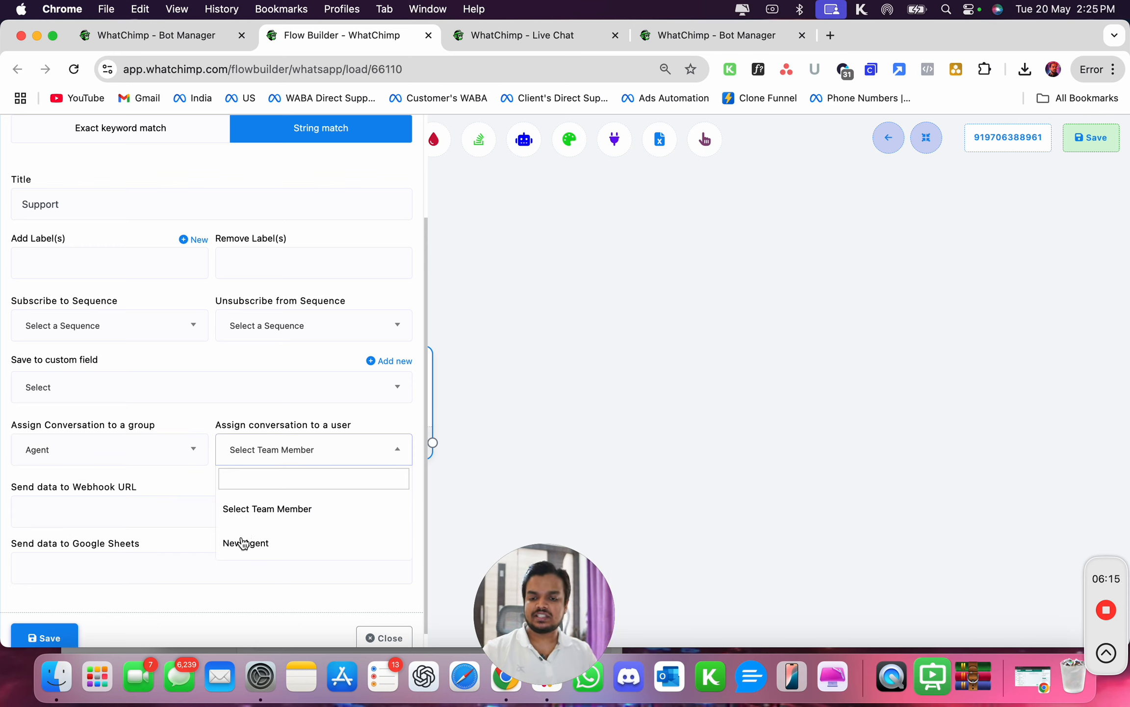
click(241, 537)
click(271, 458)
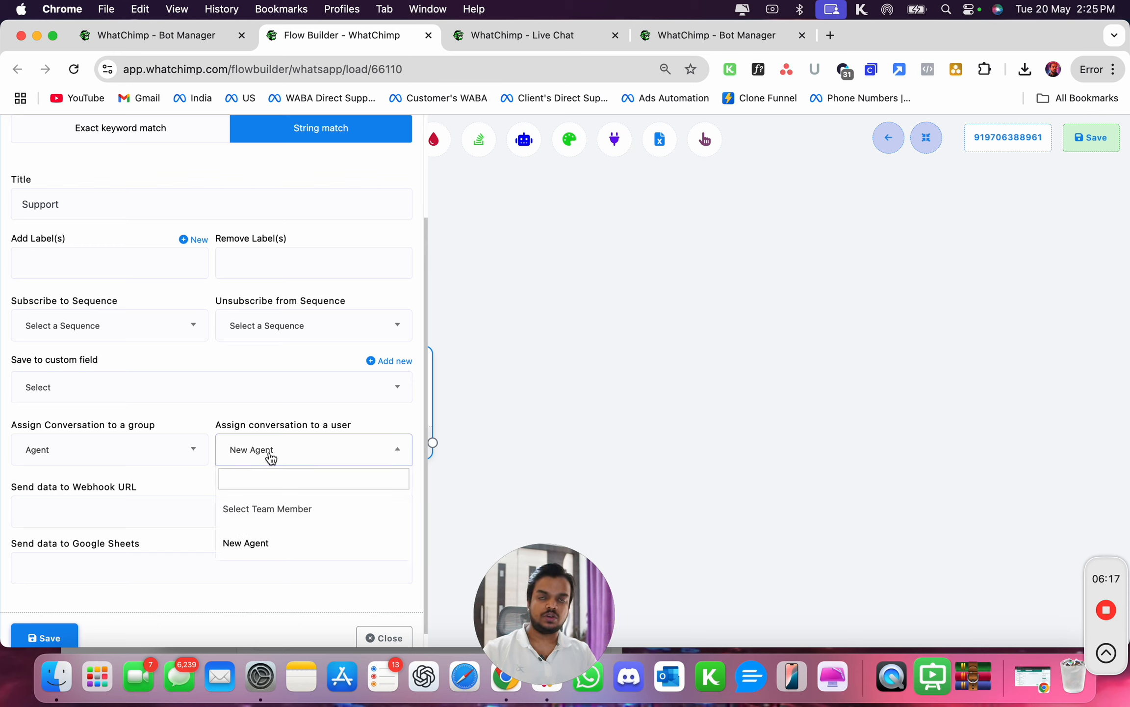
click(271, 457)
click(113, 463)
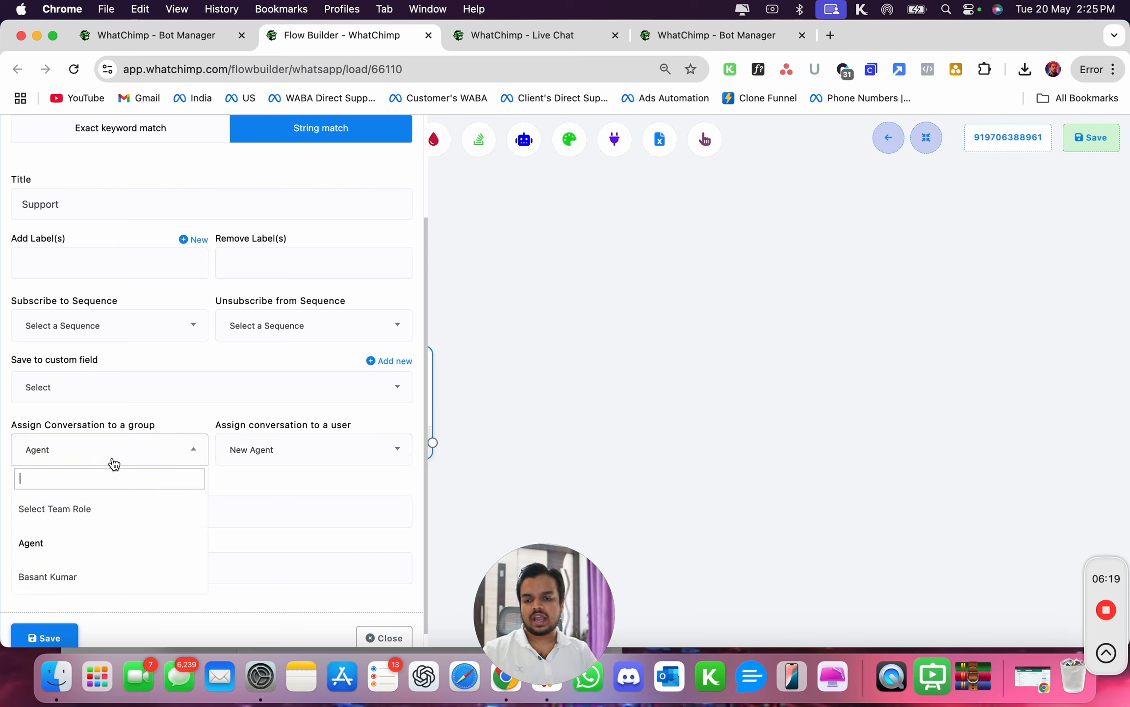
click(263, 458)
click(243, 505)
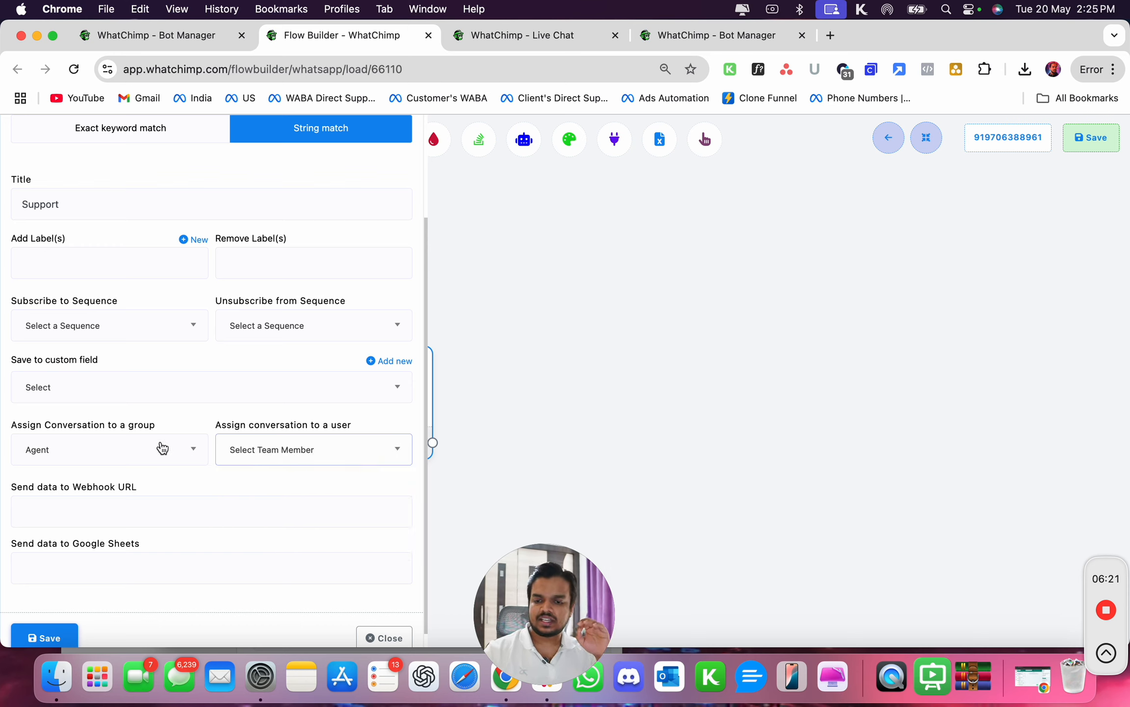
click(138, 456)
click(174, 416)
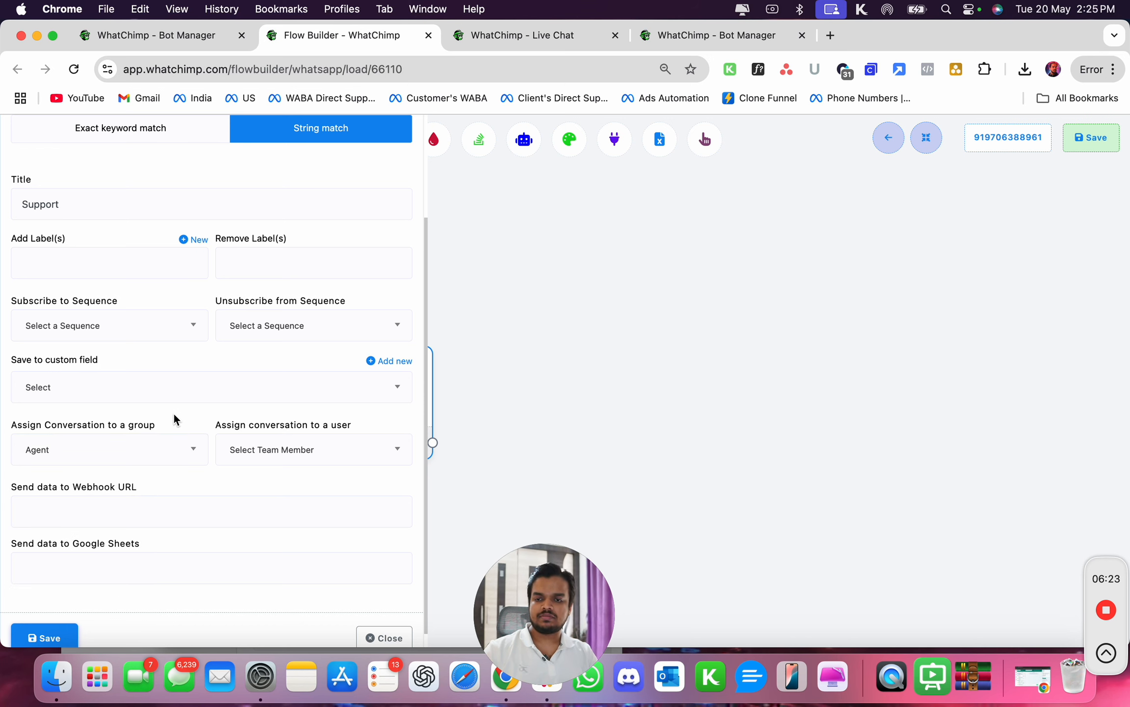
- Add the label "Support" and save the reply node settings
scroll(172, 415, up, 5)
scroll(172, 415, down, 2)
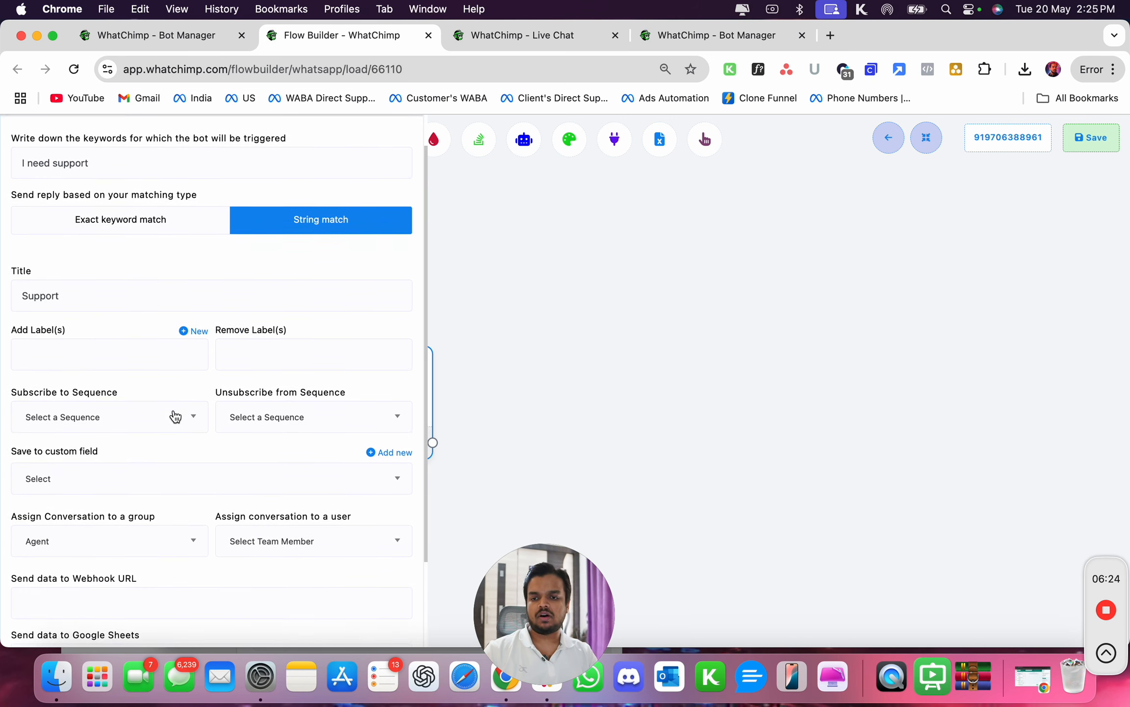
click(146, 372)
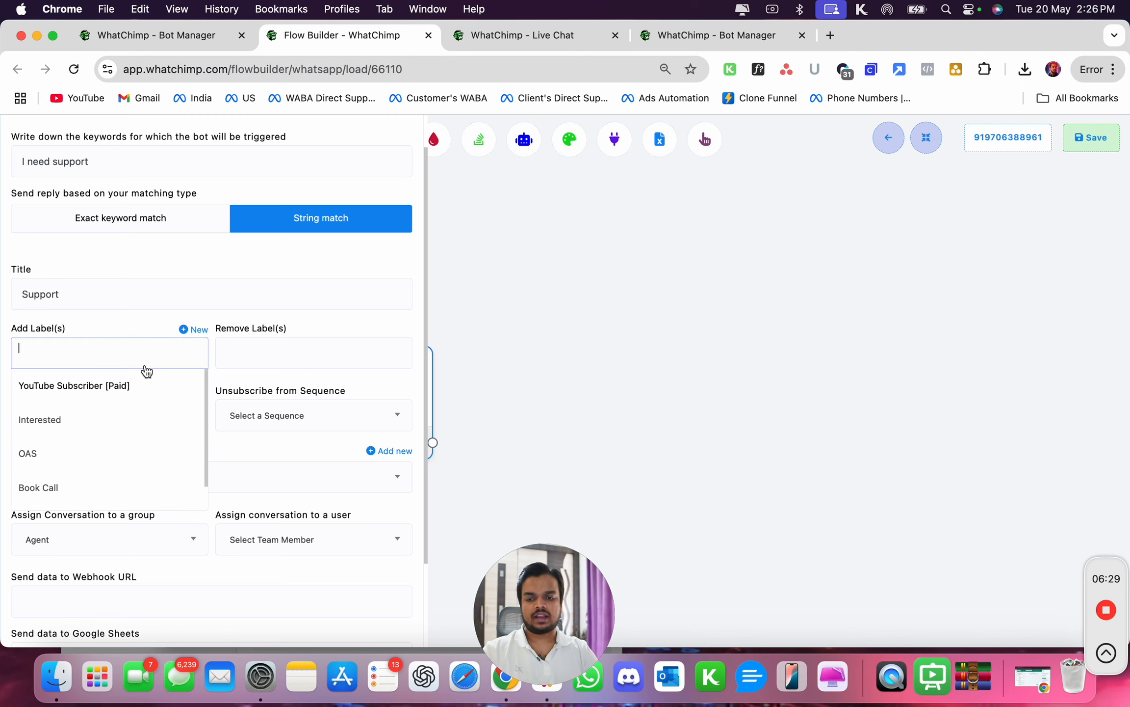
text(Support)
key(Return)
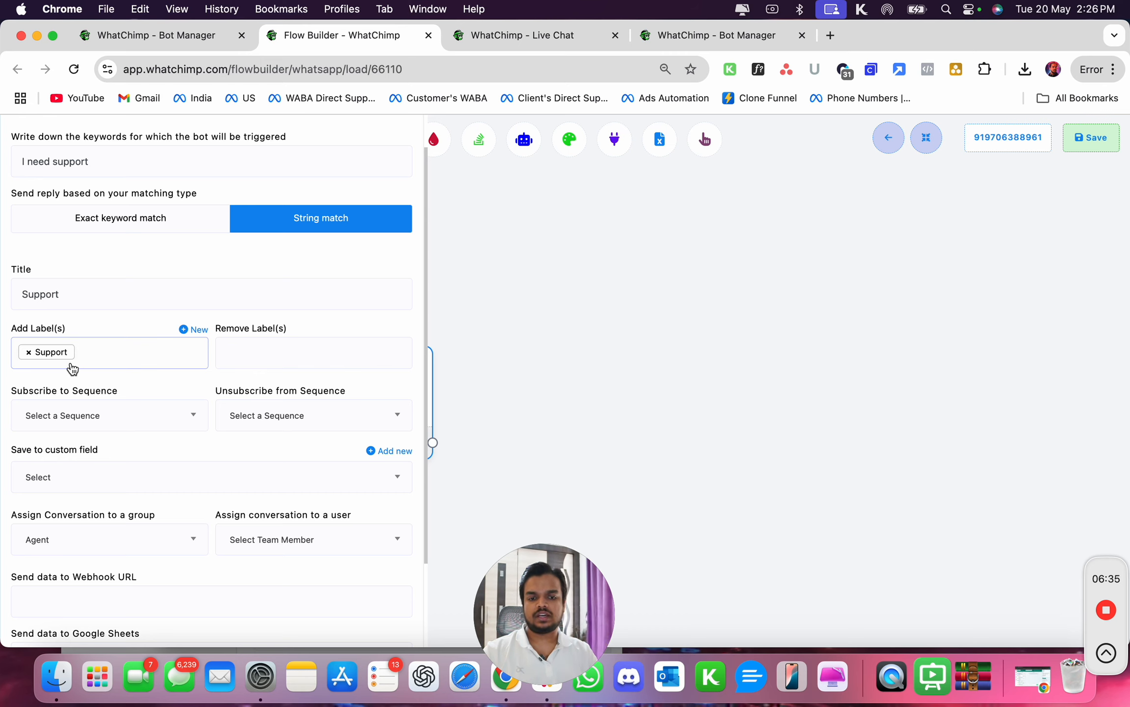
scroll(70, 368, down, 3)
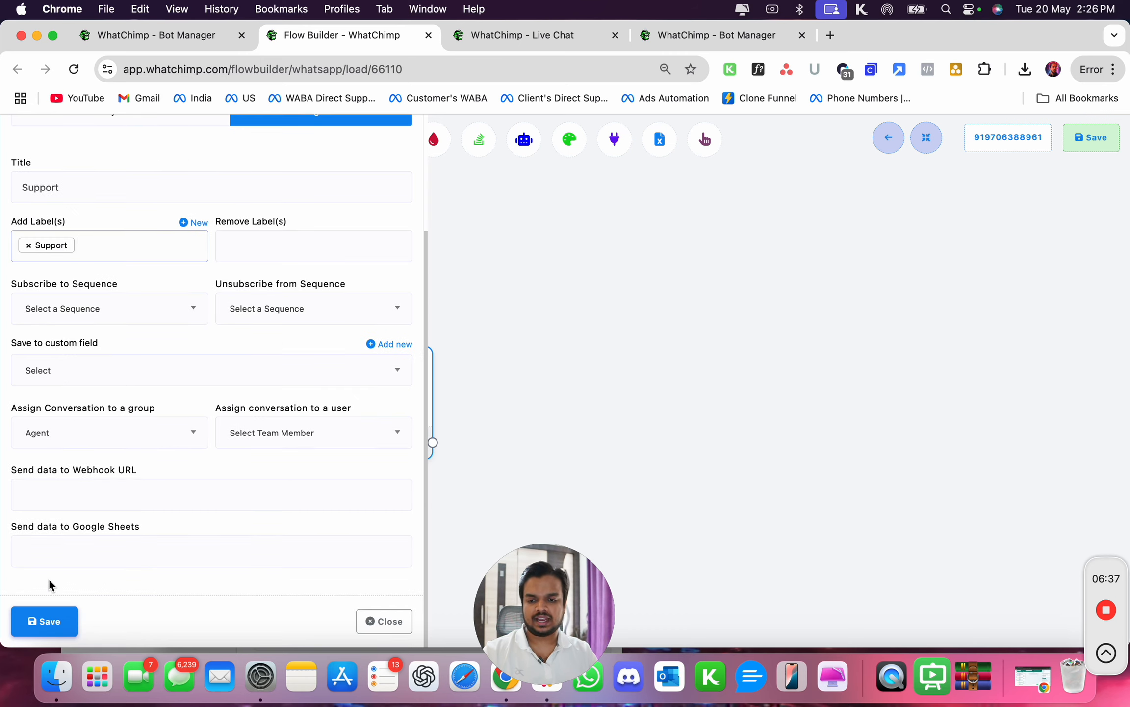
click(45, 620)
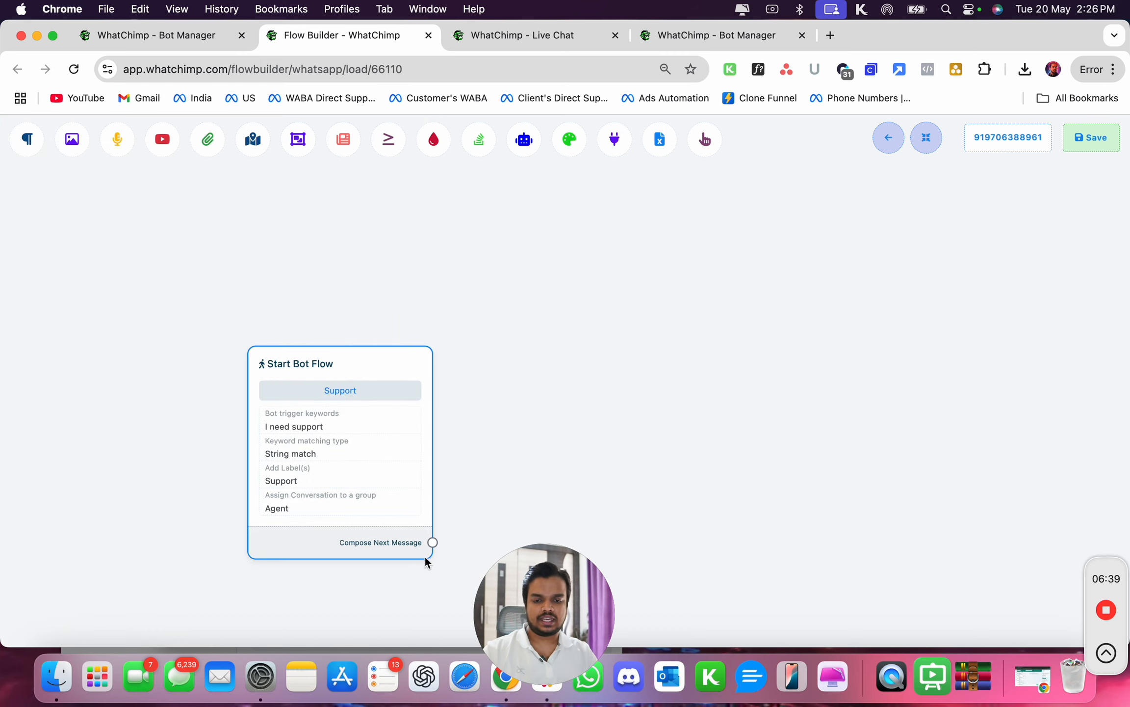
- Attach a new Text message node to the start node's Compose Next Message output
drag(433, 542, 607, 342)
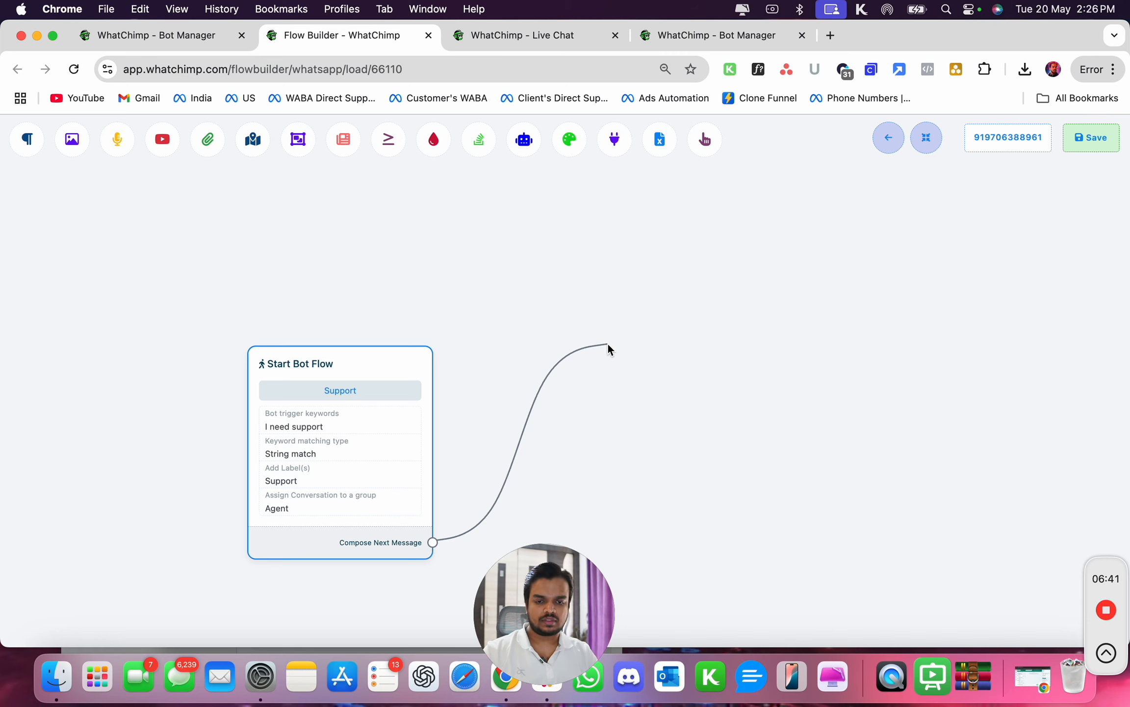
click(636, 352)
click(638, 386)
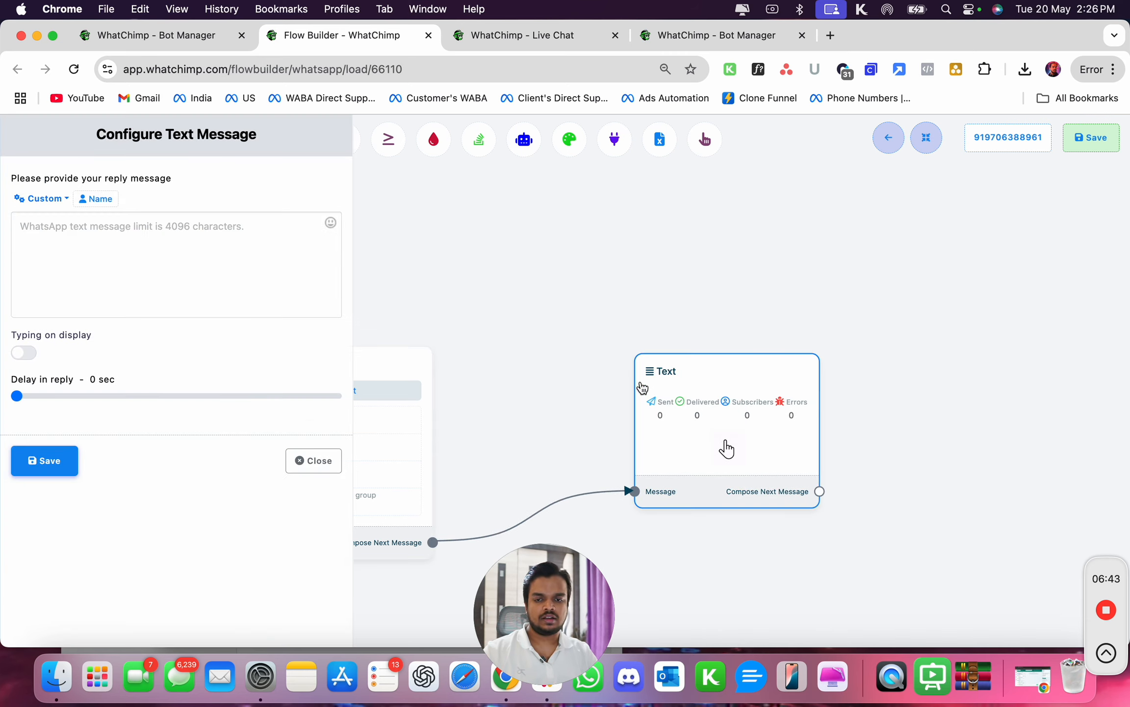
- Write the reply "Thank you for reaching out to support, our agent will get in touch shortly", save the node and the flow
click(108, 265)
text(Thank you for rr)
key(BackSpace)
text(eaching out to support, our team will get in touch s)
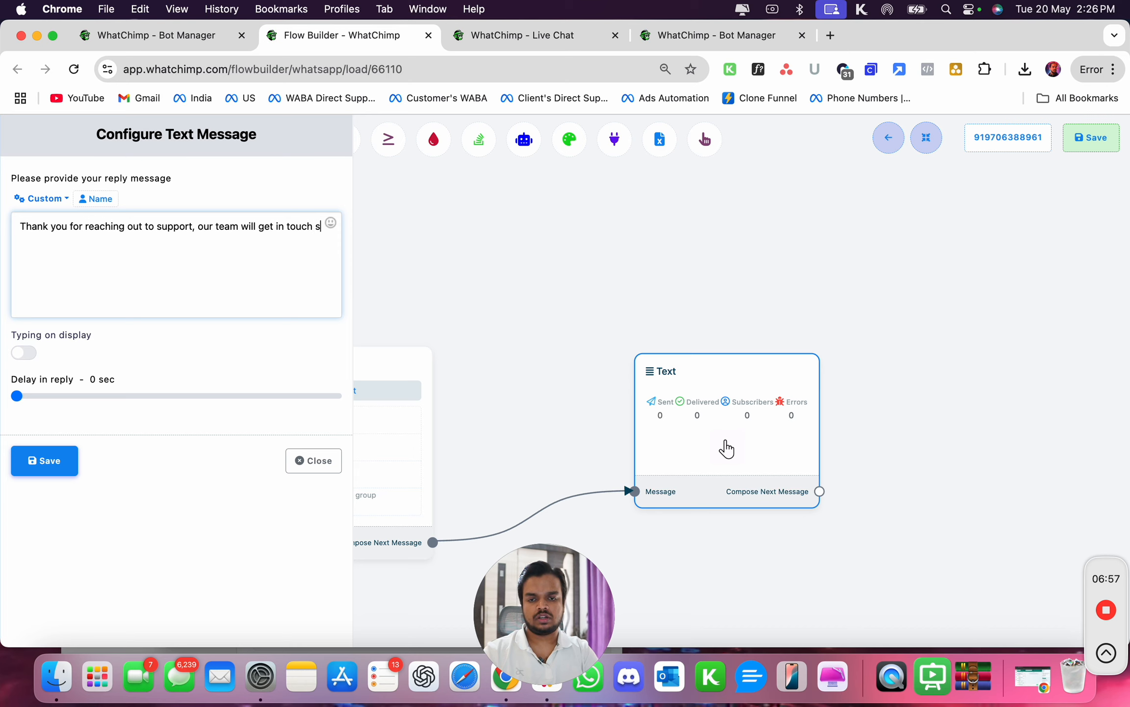
text(hortly)
double_click(224, 225)
text(agent)
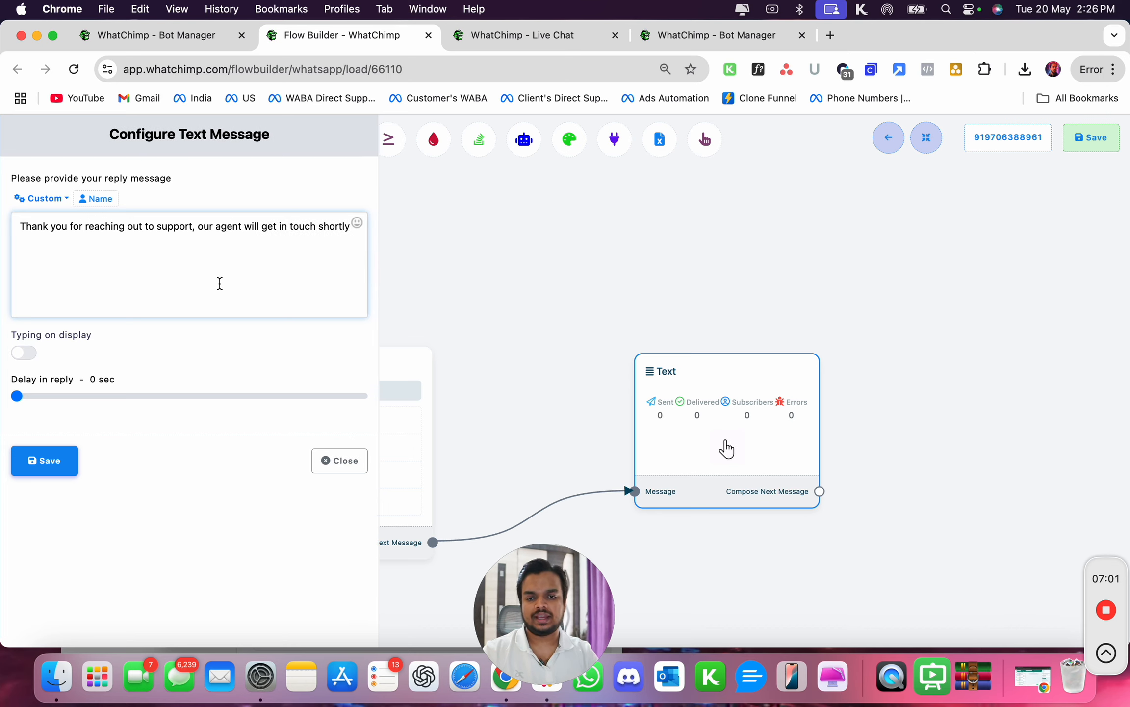
click(30, 463)
click(1092, 138)
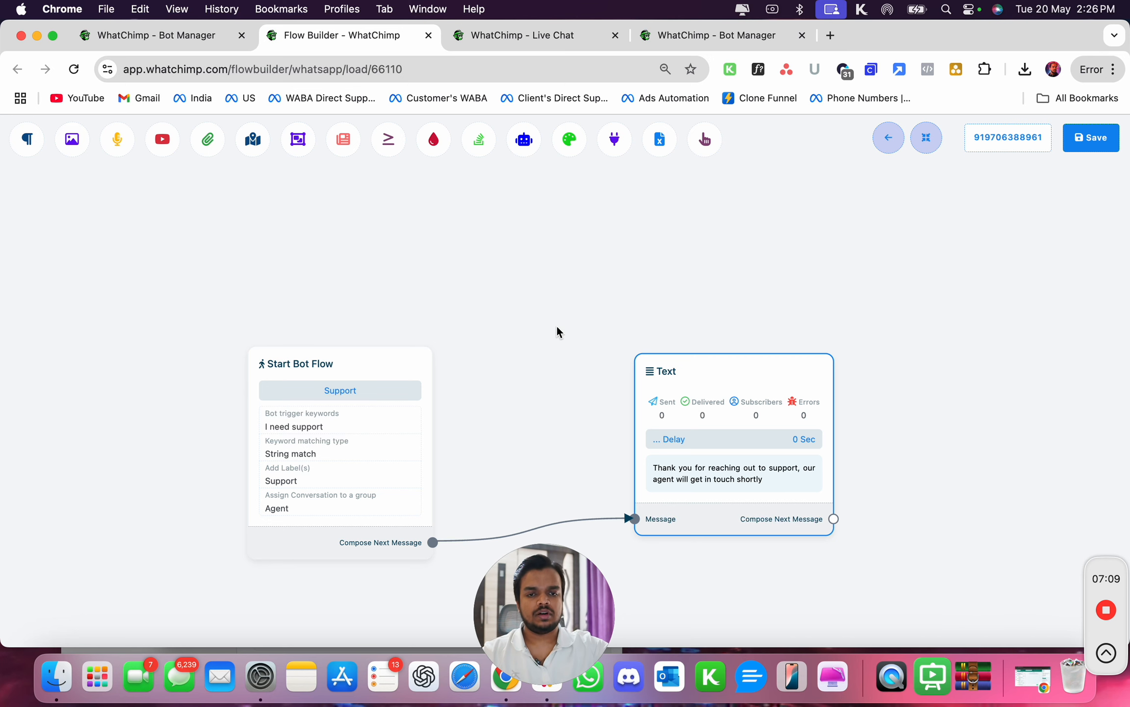
- Return to the Bot Manager and open the Live Chat page
click(145, 37)
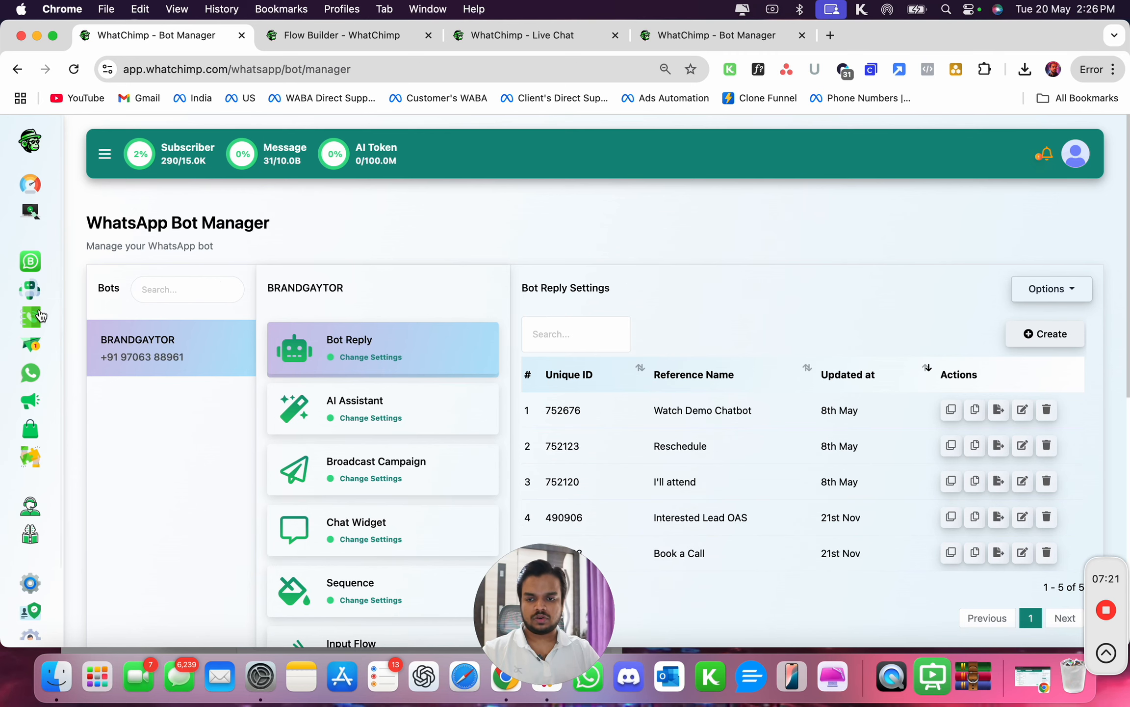
click(32, 386)
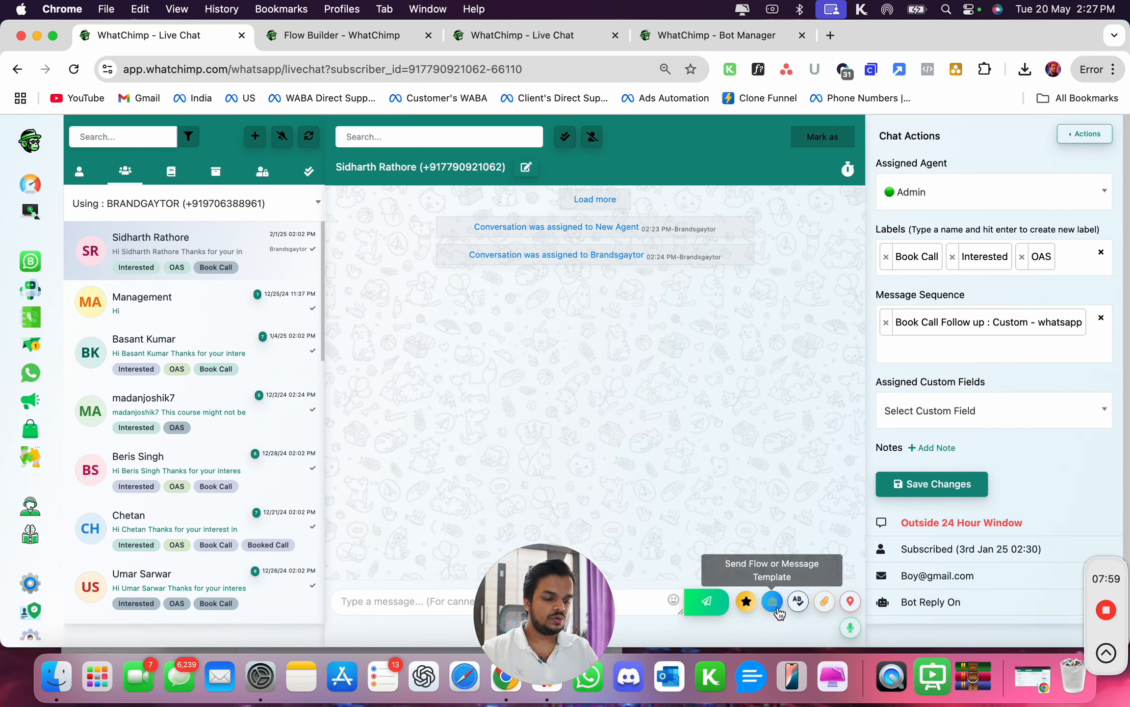
- Switch to the agent's incognito window, reload the live chat, and open the new support conversation
click(1045, 689)
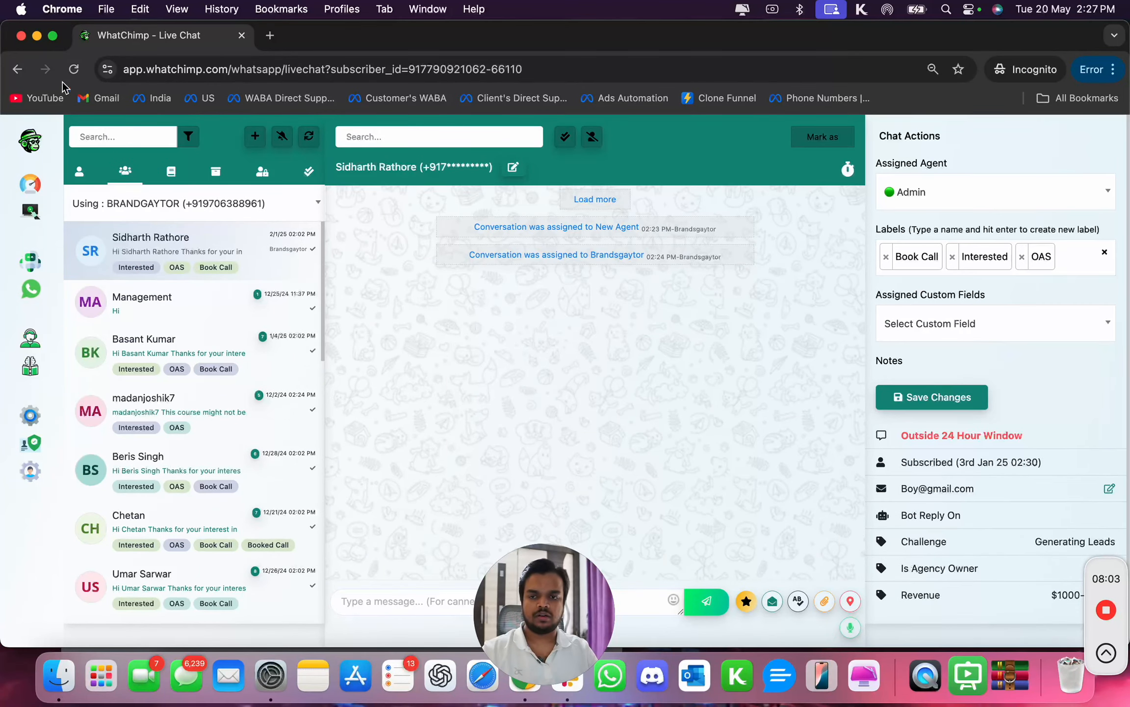
click(75, 69)
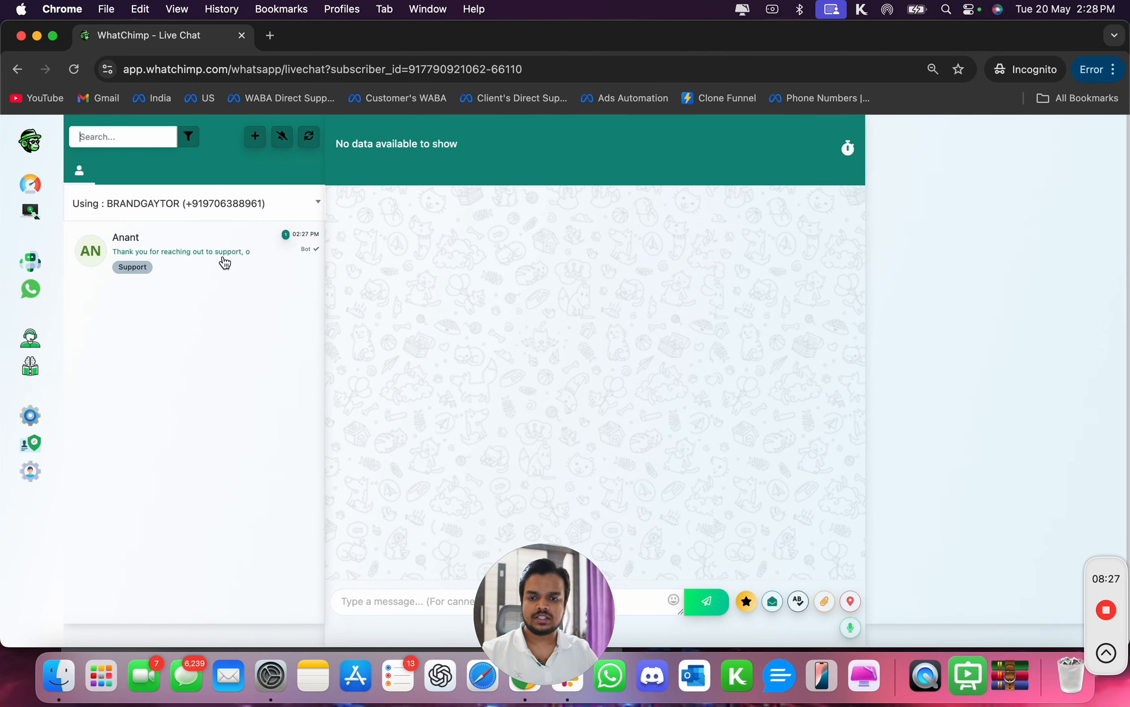
click(223, 252)
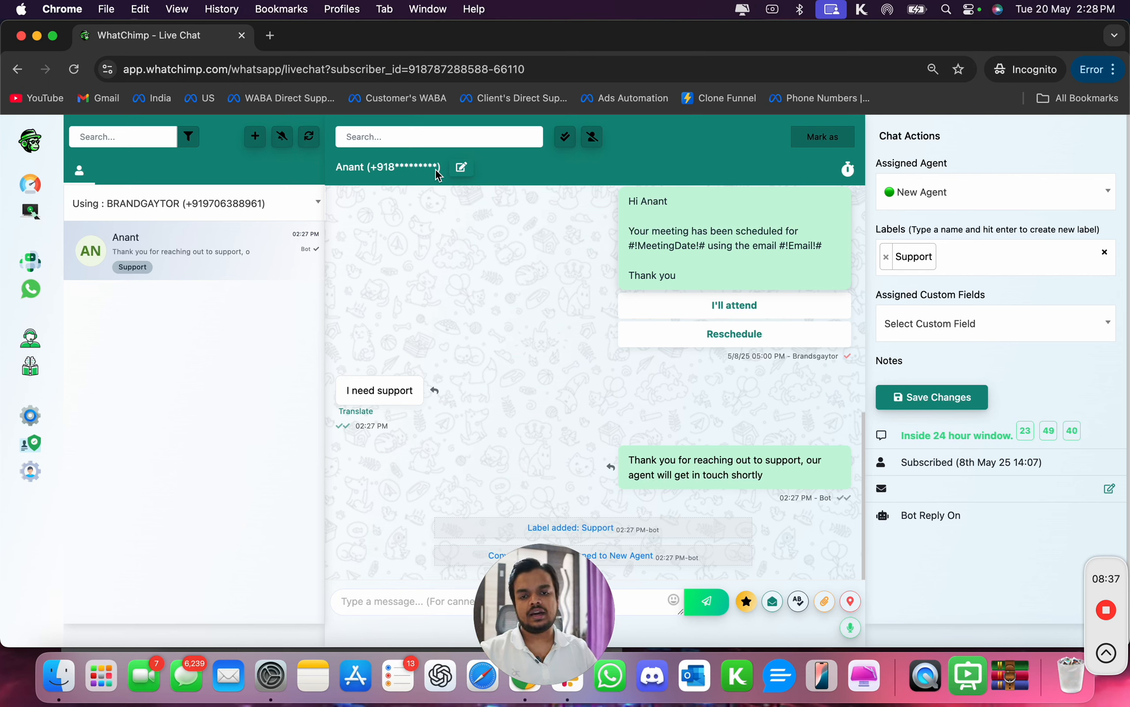
drag(368, 167, 443, 168)
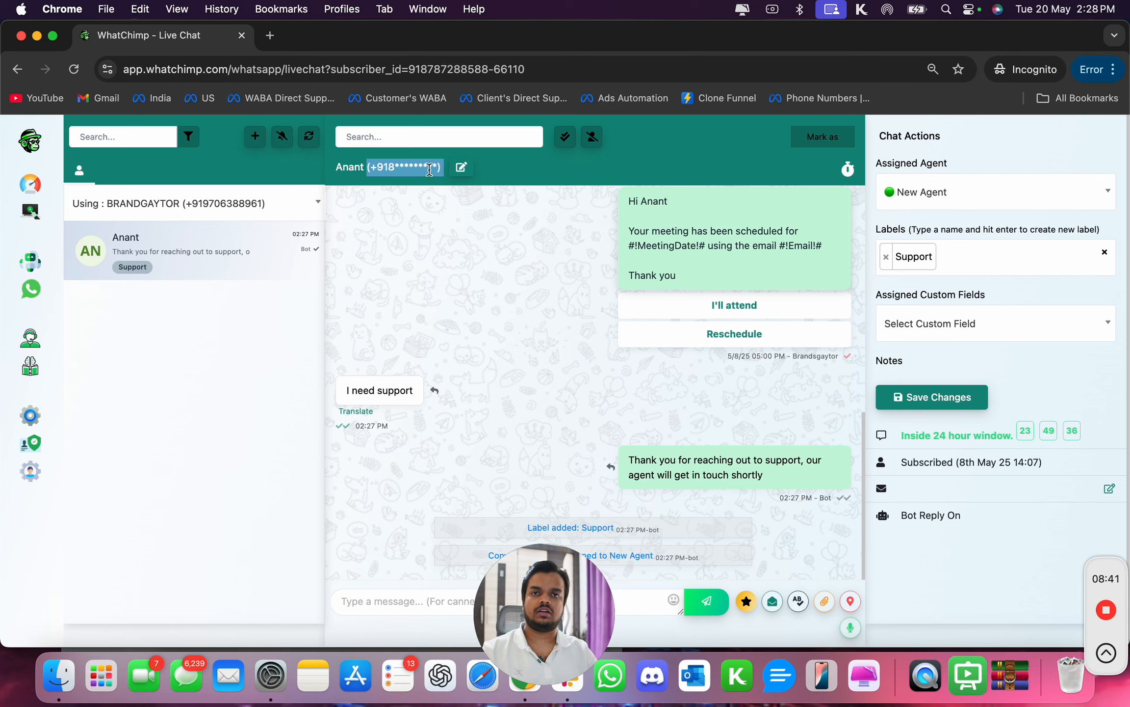
click(378, 168)
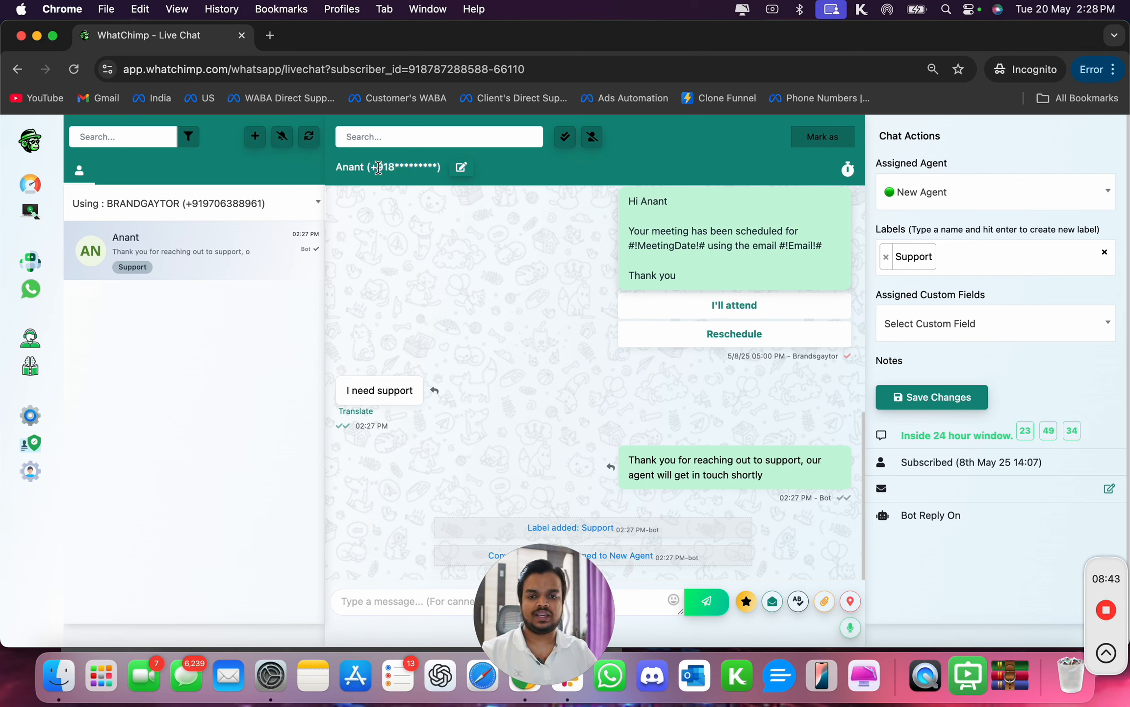
drag(378, 167, 436, 192)
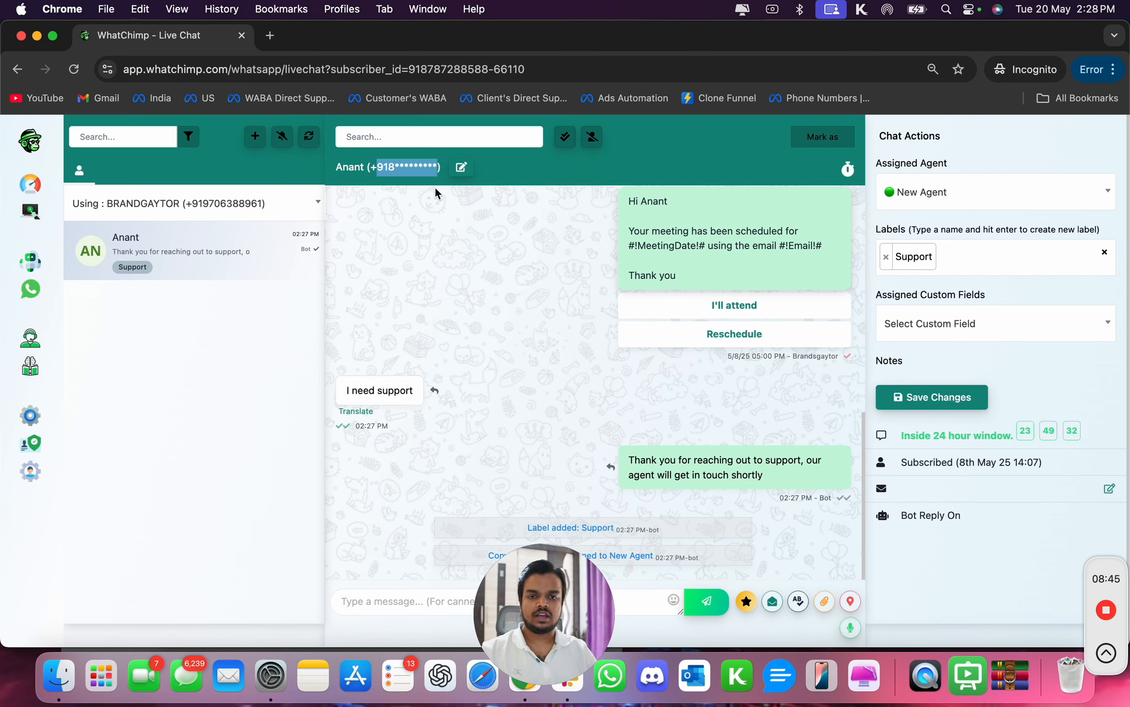
click(474, 342)
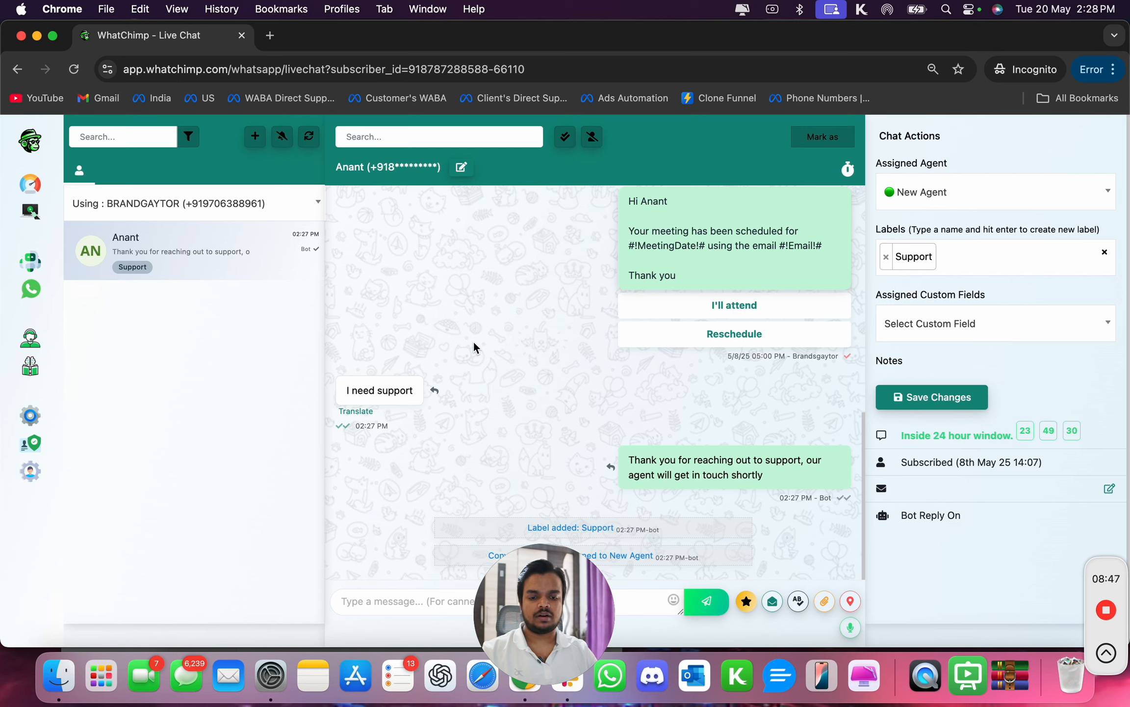
drag(551, 619, 194, 630)
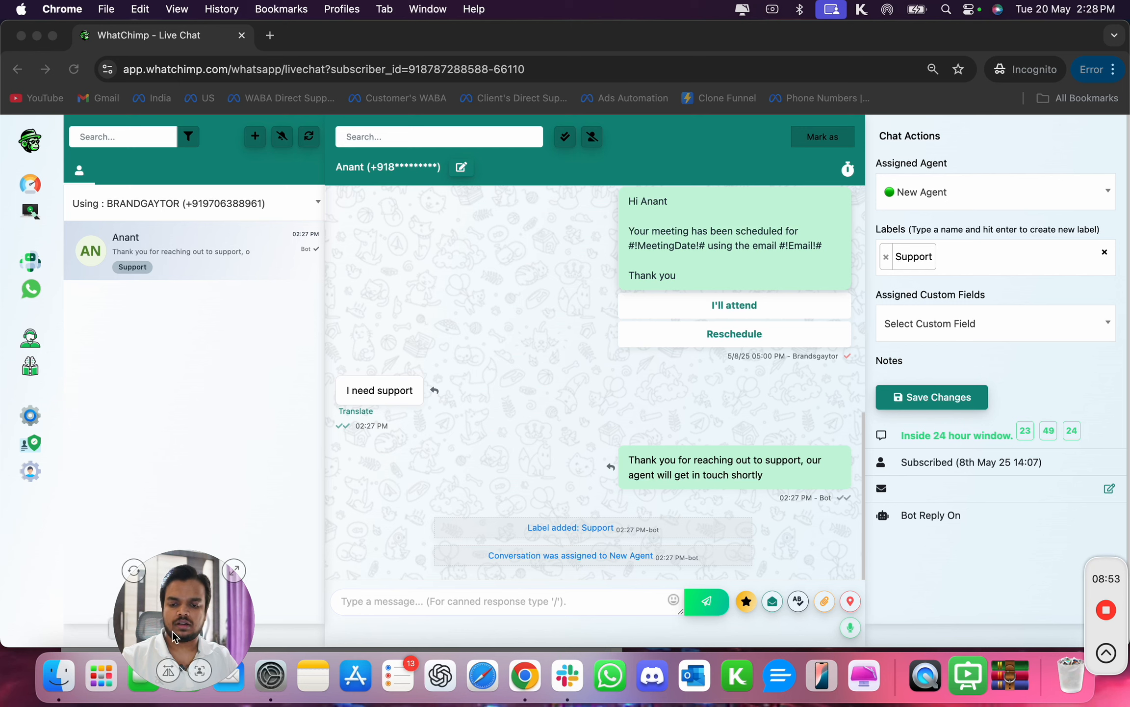
drag(172, 637, 74, 636)
click(465, 443)
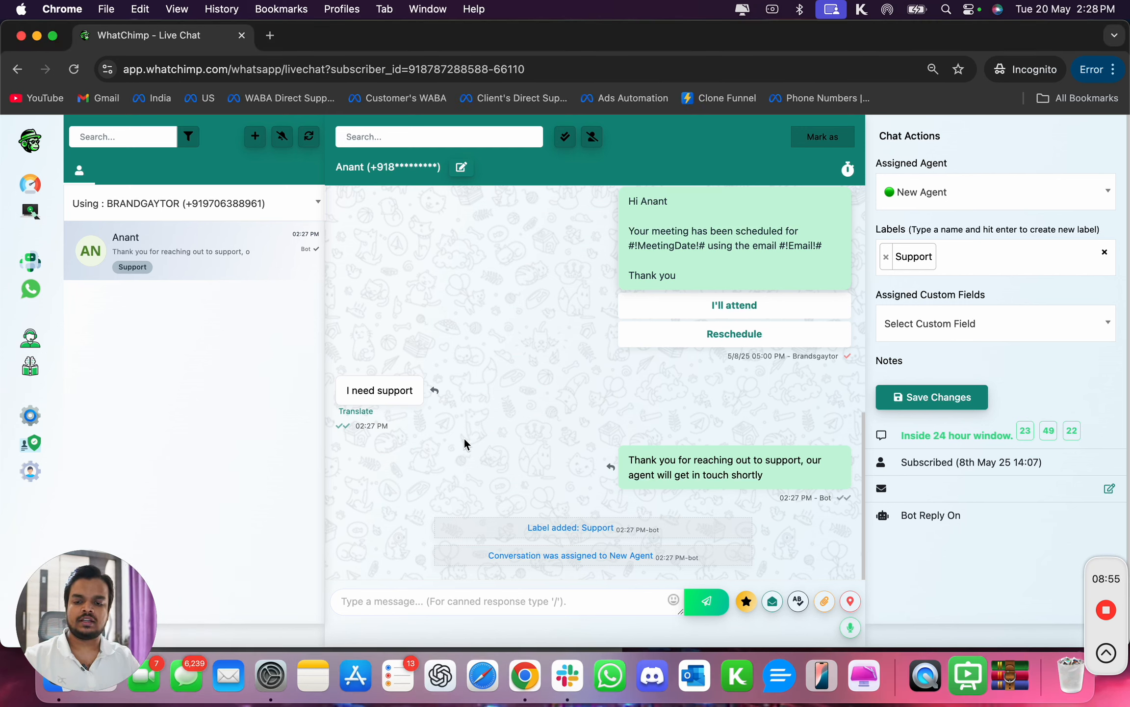